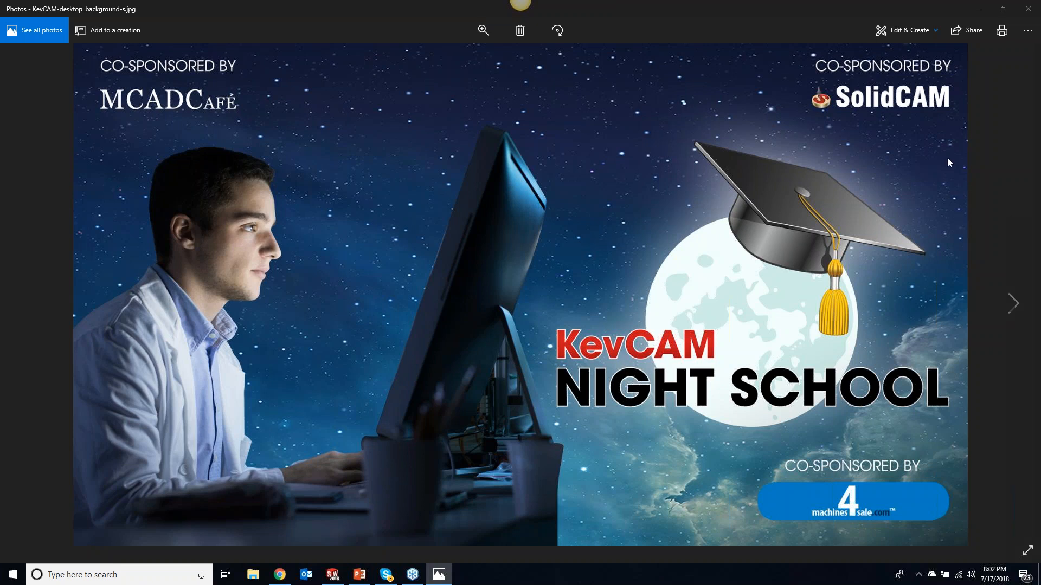
Switch to SOLIDWORKS and define the iMachining geometry as a chain around the floor contour of the pocket that opens through the plate's side.
{"action": "left_click", "coordinate": [978, 9]}
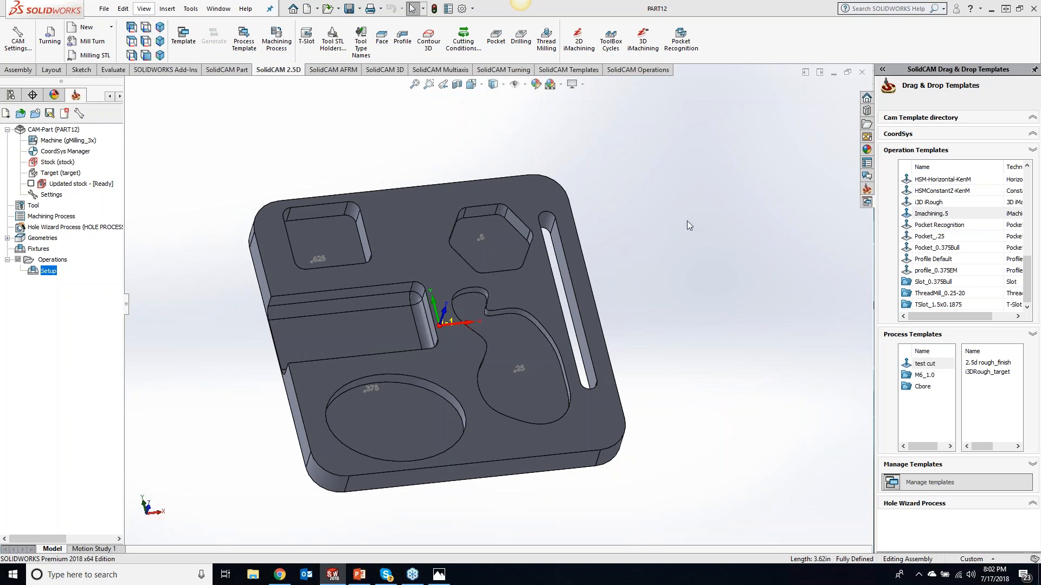
{"action": "middle_click_drag", "start_coordinate": [692, 337], "coordinate": [583, 133]}
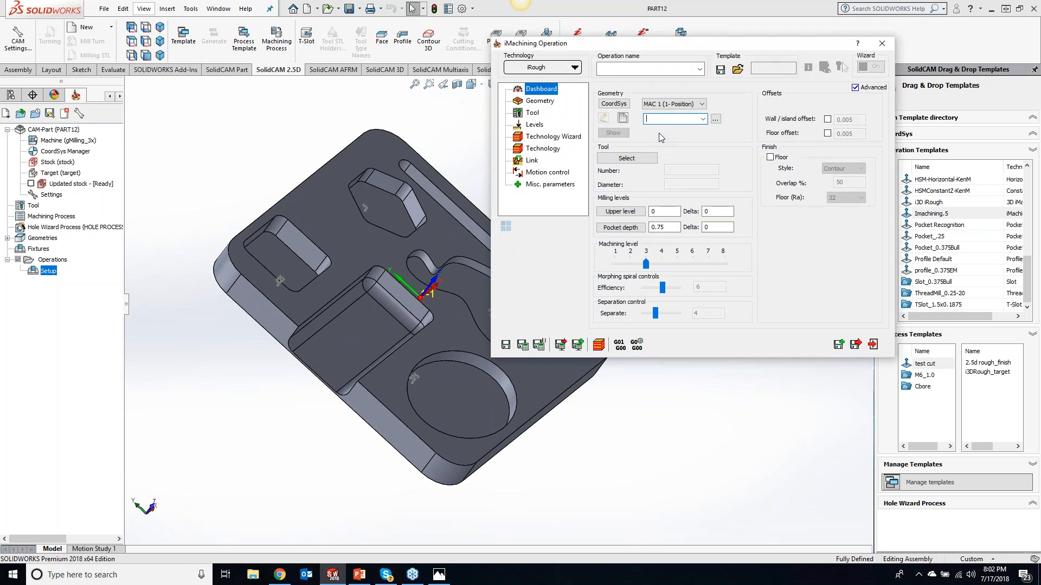
{"action": "left_click", "coordinate": [622, 117]}
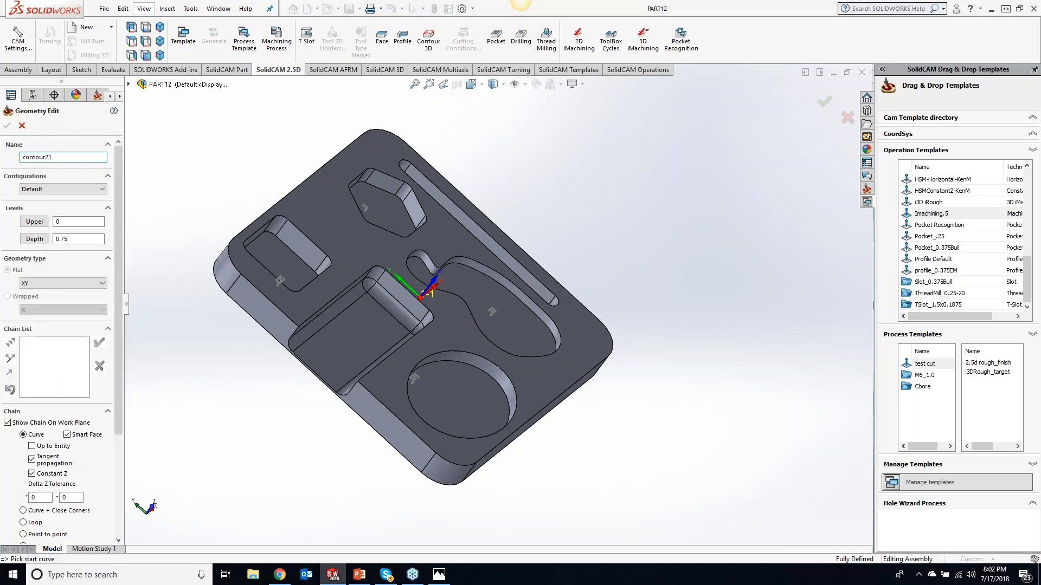
{"action": "left_click", "coordinate": [464, 369]}
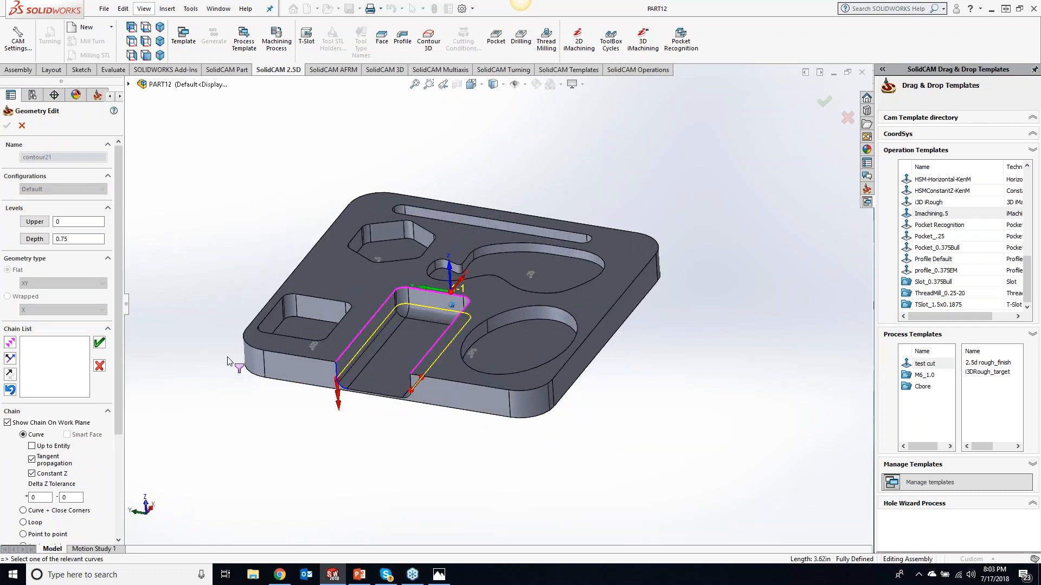
{"action": "left_click", "coordinate": [10, 343]}
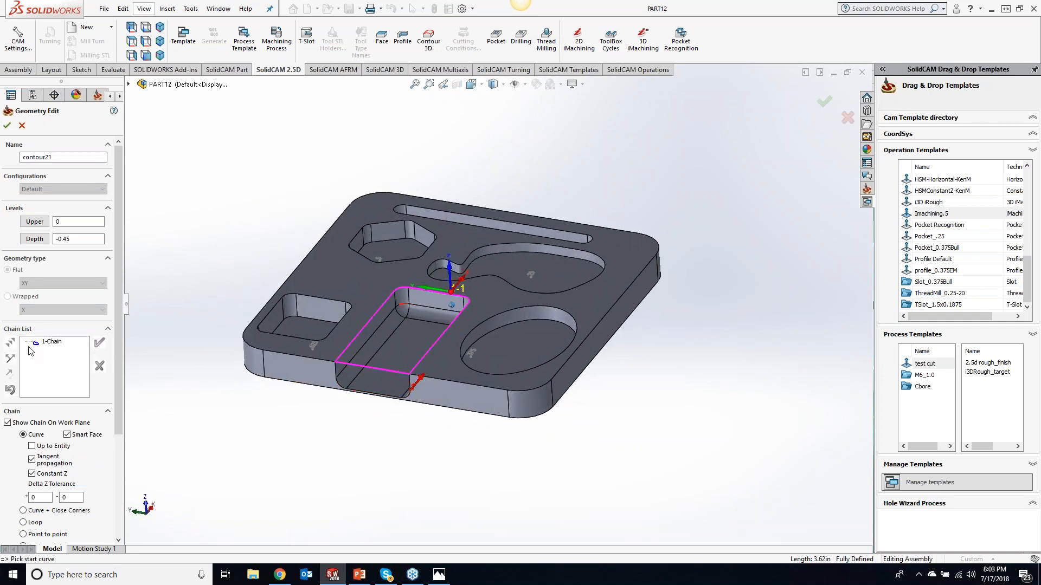
Mark the chain's edges across the pocket mouth as open and accept the geometry.
{"action": "right_click", "coordinate": [56, 343]}
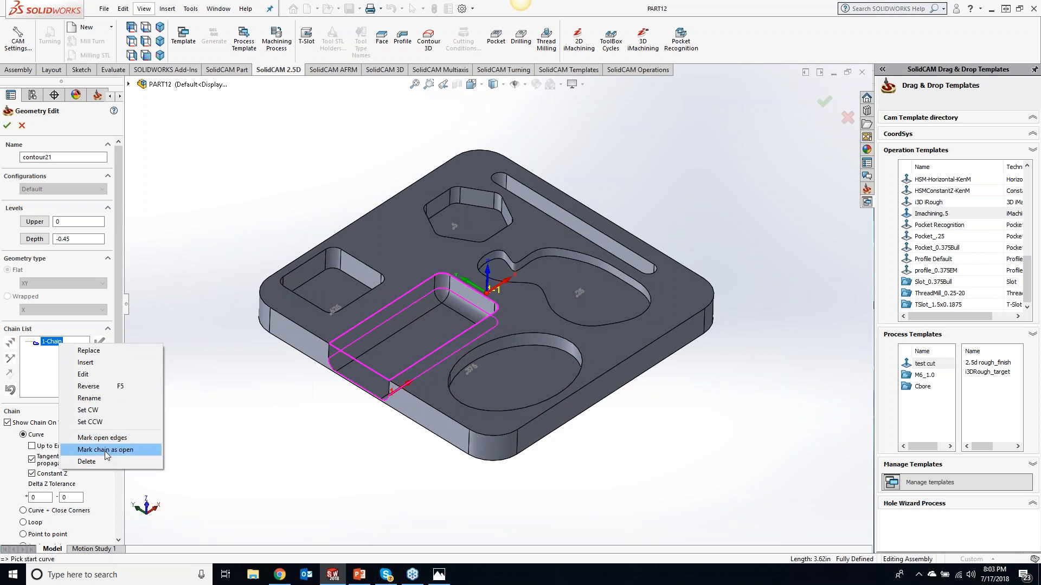
{"action": "left_click", "coordinate": [102, 438]}
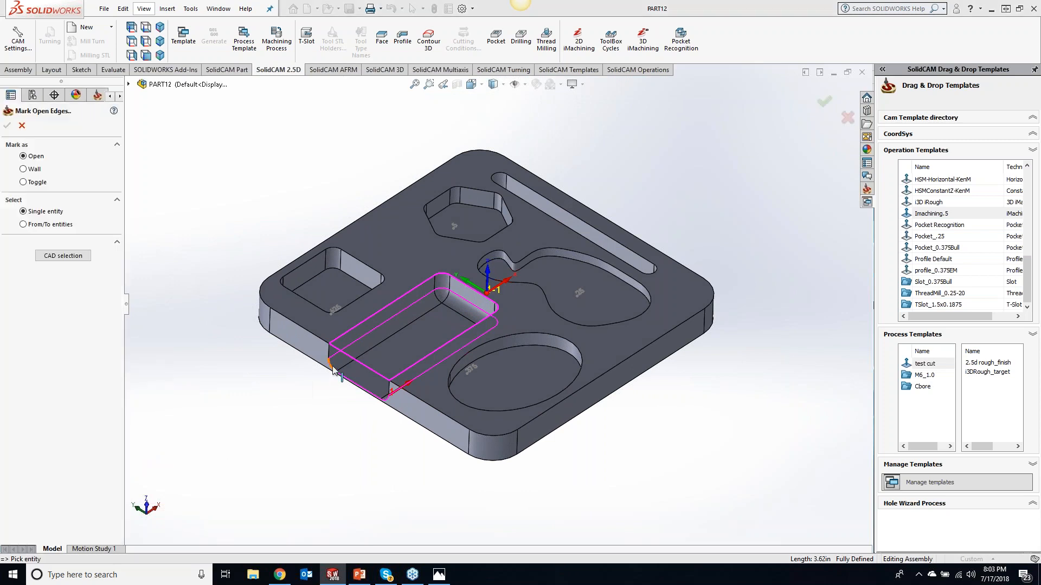
{"action": "left_click", "coordinate": [333, 369]}
{"action": "middle_click_drag", "start_coordinate": [355, 434], "coordinate": [558, 433]}
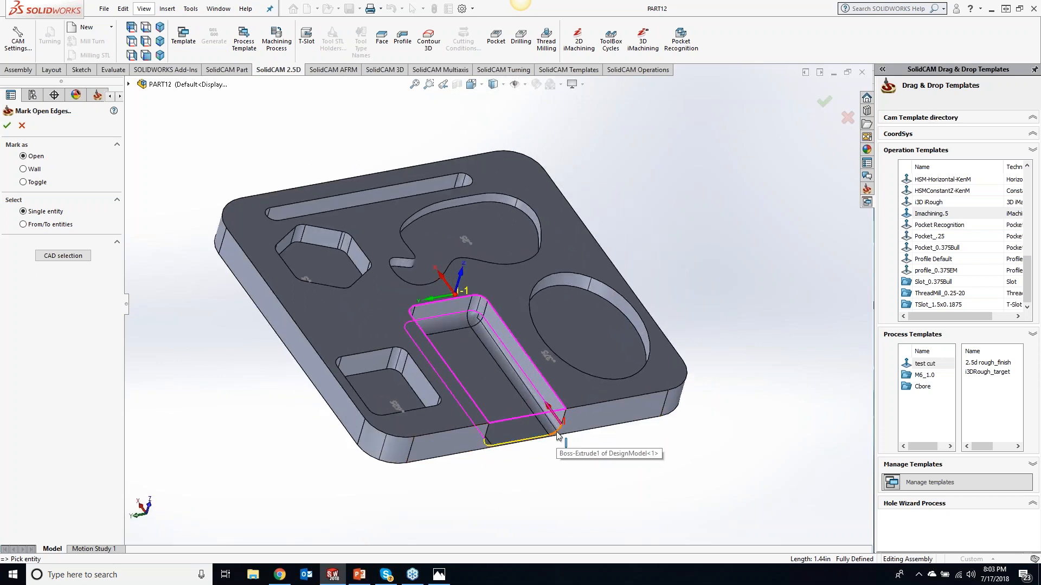
{"action": "left_click", "coordinate": [7, 125]}
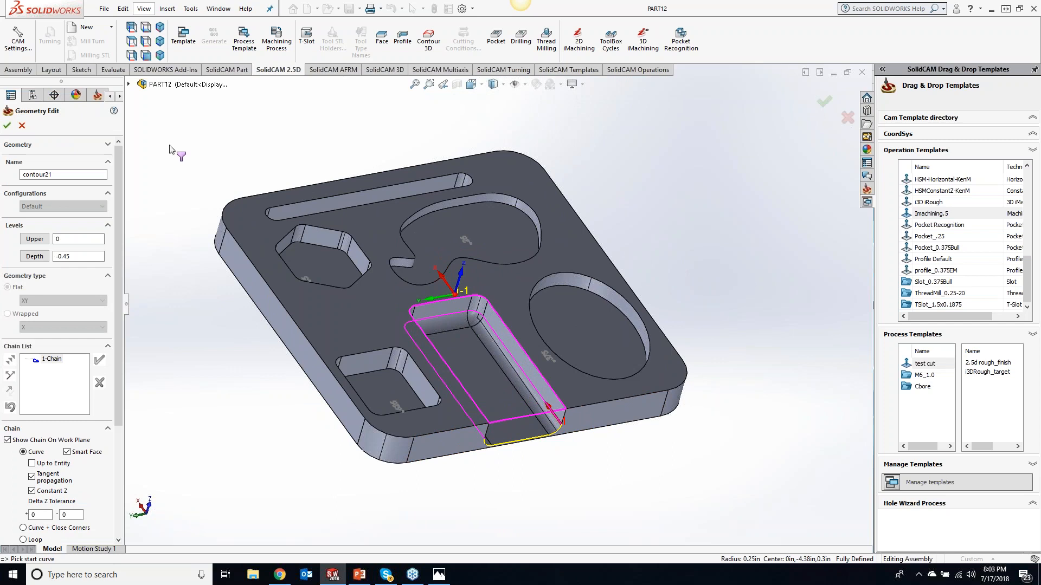
{"action": "left_click", "coordinate": [7, 126]}
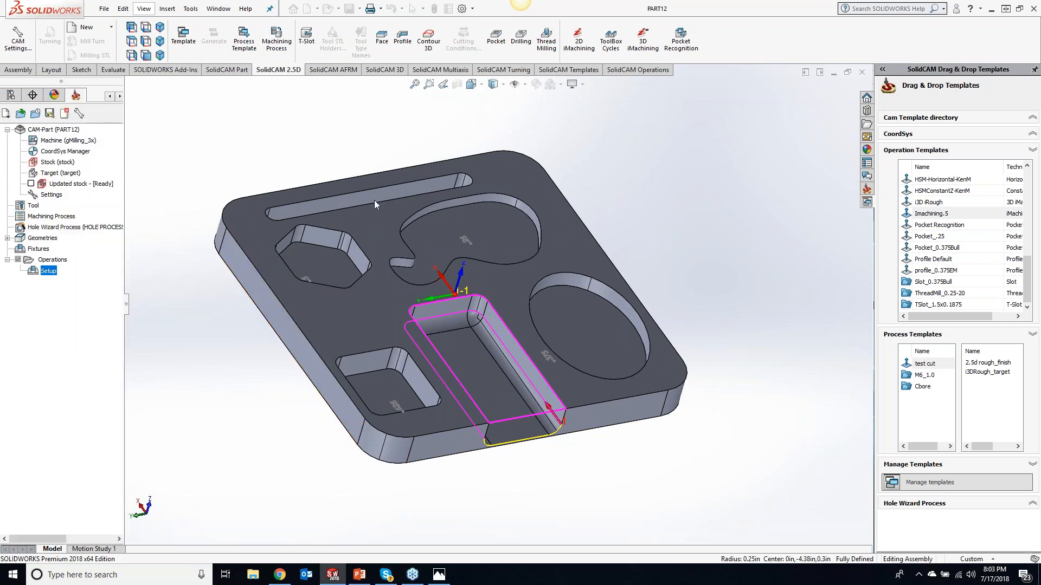
Set the technology to iRough + iFinish and pick the open pocket's floor face as the pocket depth.
{"action": "left_click", "coordinate": [312, 146]}
{"action": "key", "text": "ctrl+1"}
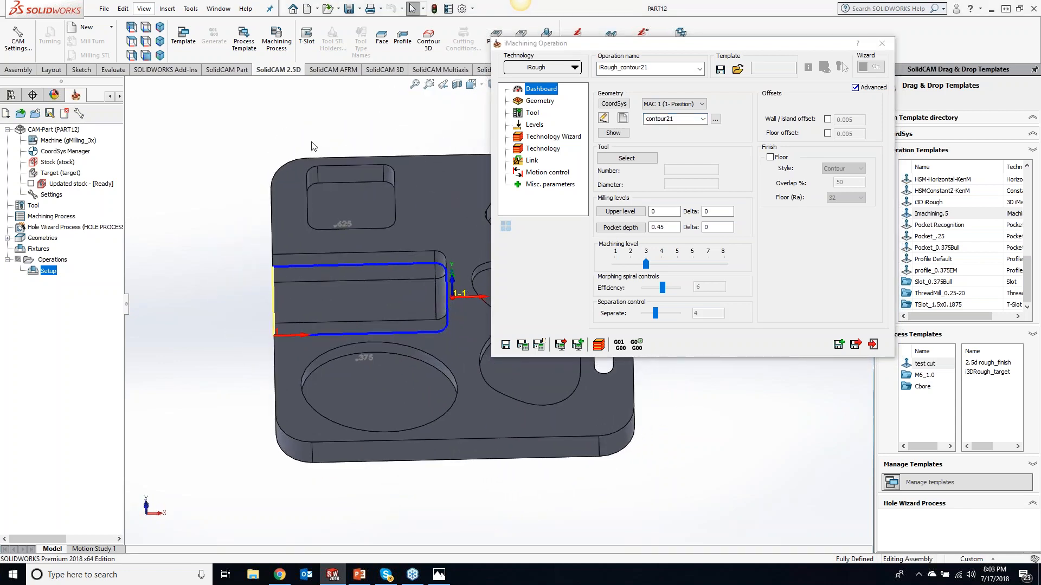
{"action": "key", "text": "ctrl+7"}
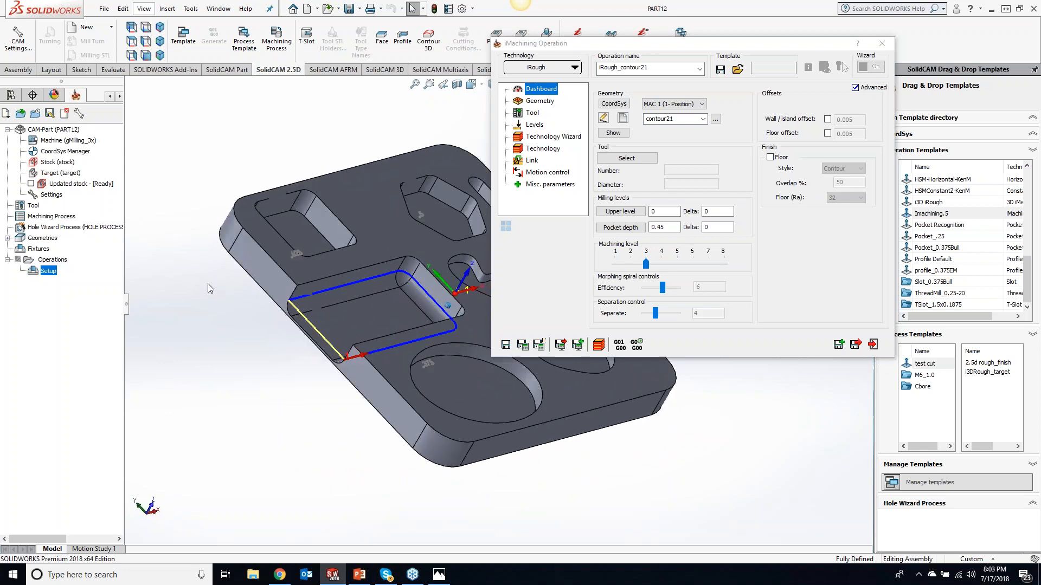
{"action": "left_click", "coordinate": [300, 313]}
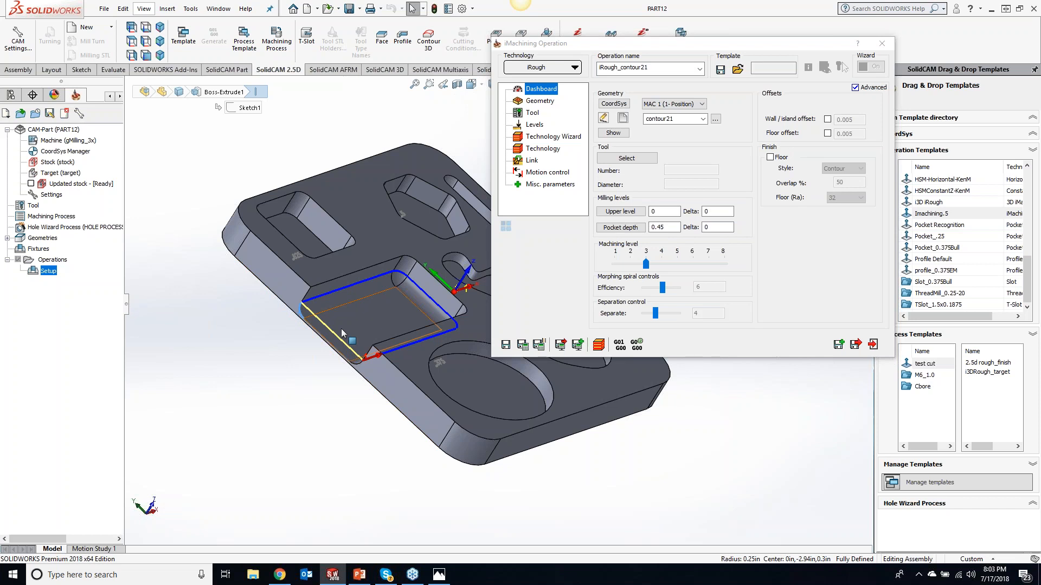
{"action": "left_click", "coordinate": [539, 68]}
{"action": "left_click", "coordinate": [540, 102]}
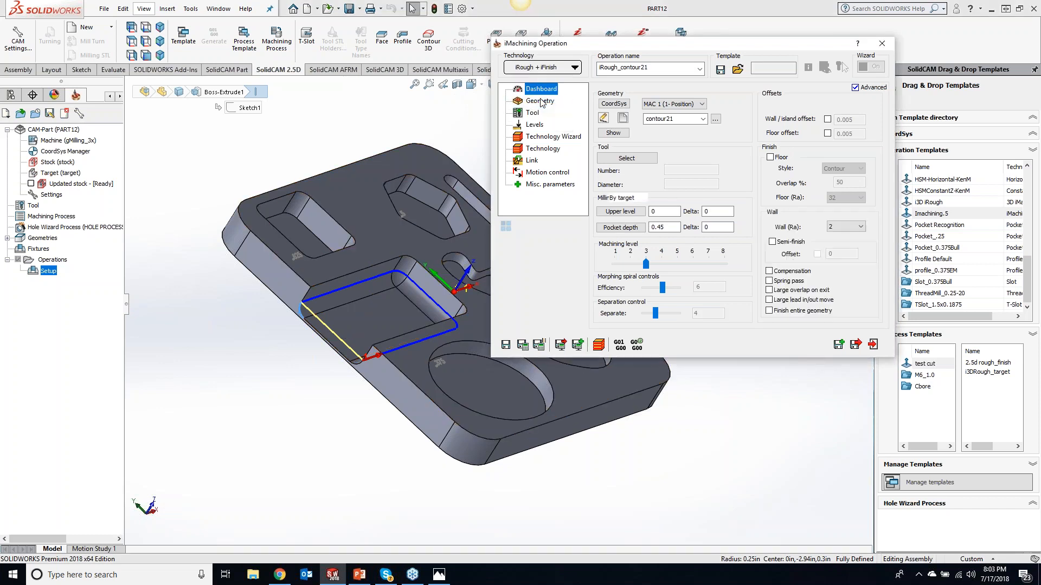
{"action": "left_click", "coordinate": [664, 227]}
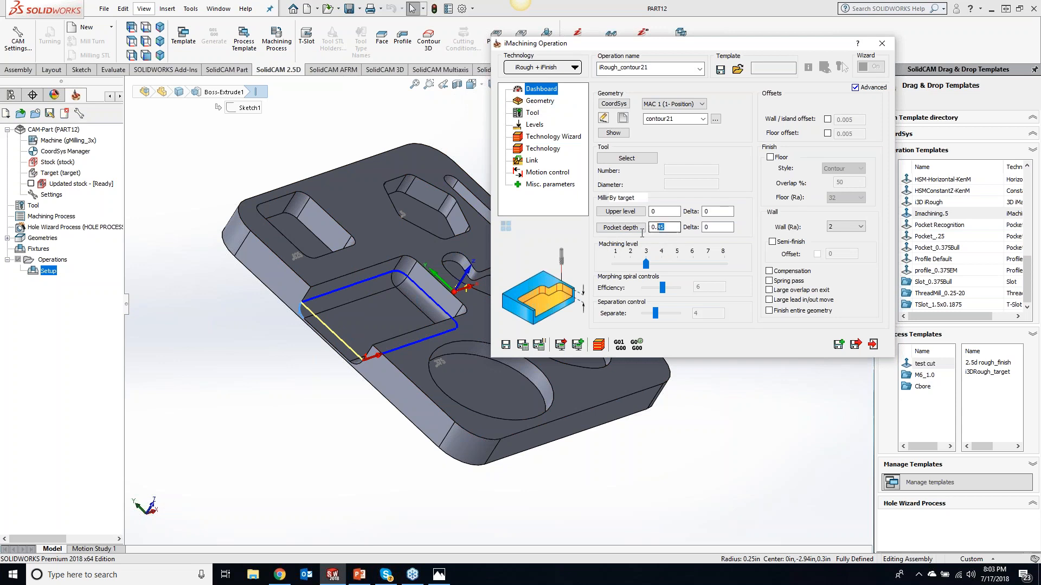
{"action": "left_click", "coordinate": [431, 332]}
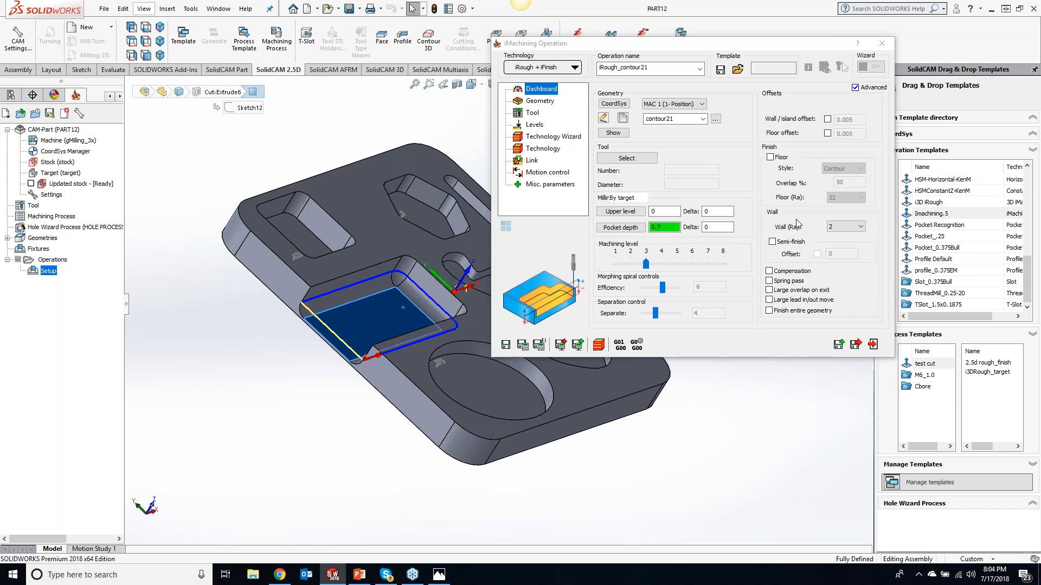
Enable floor finishing with the Contour style and assign tool 1, the 0.5 inch end mill, to the operation.
{"action": "left_click", "coordinate": [769, 157]}
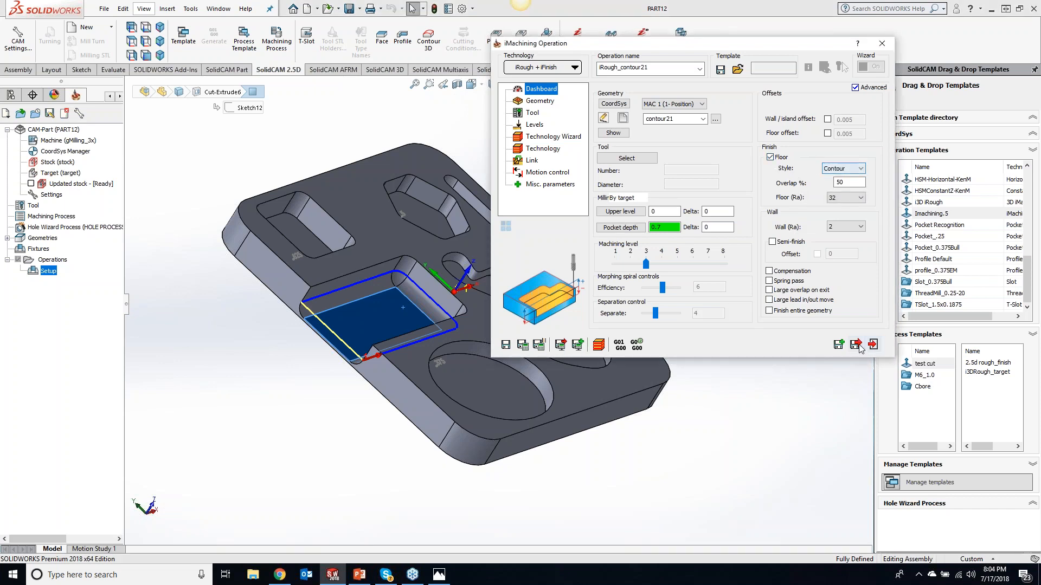
{"action": "left_click", "coordinate": [656, 212]}
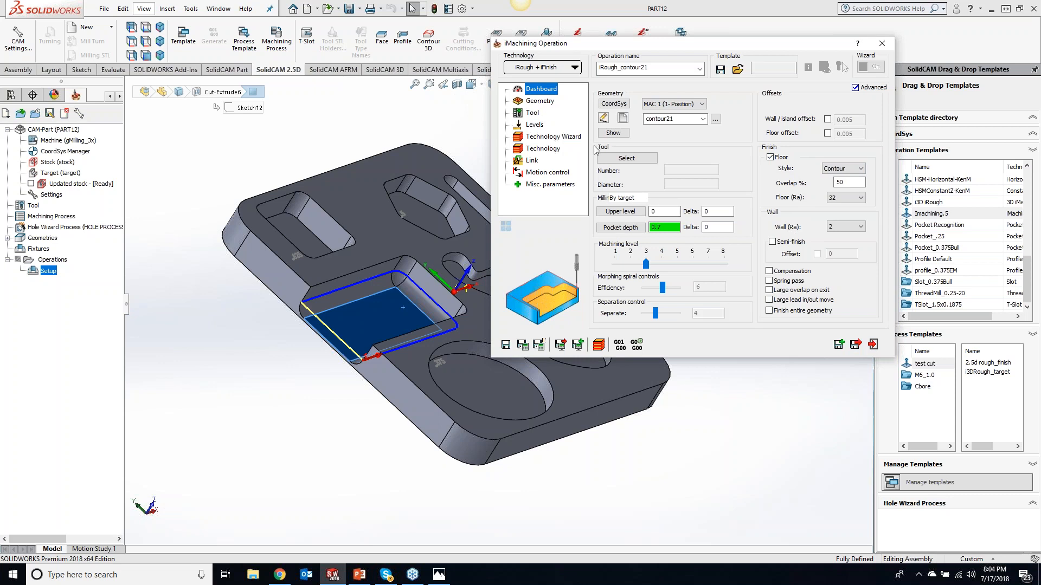
{"action": "left_click", "coordinate": [612, 158]}
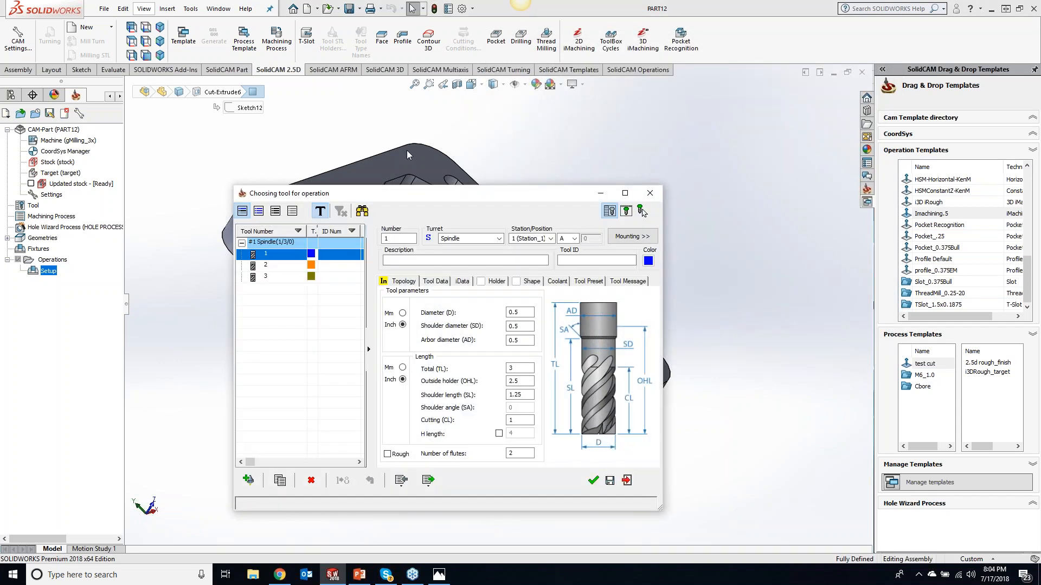
{"action": "left_click", "coordinate": [594, 480]}
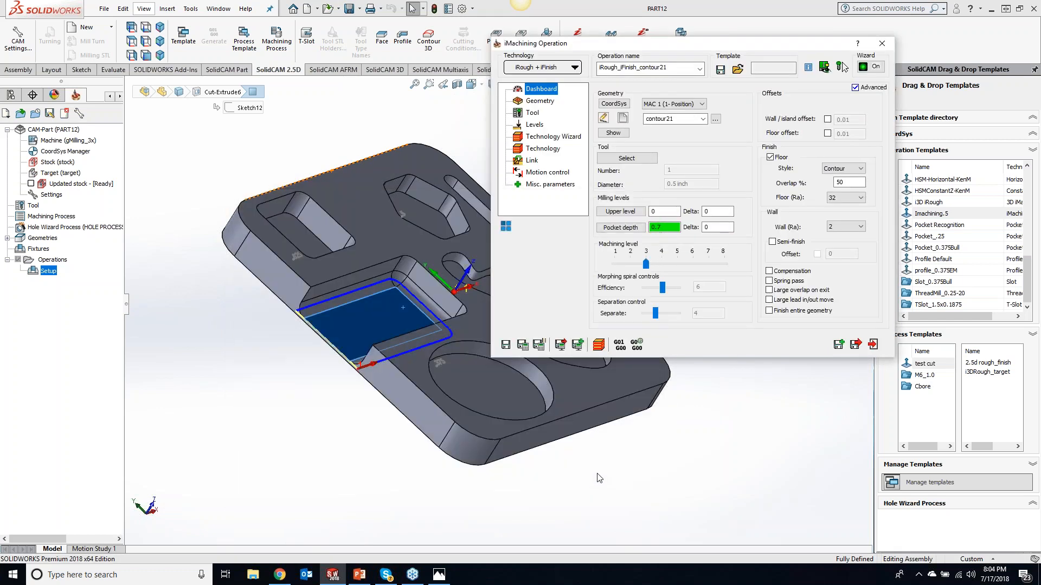
Enable the floor fillet in the operation's geometry and set its radius to 0.25.
{"action": "left_click", "coordinate": [543, 133]}
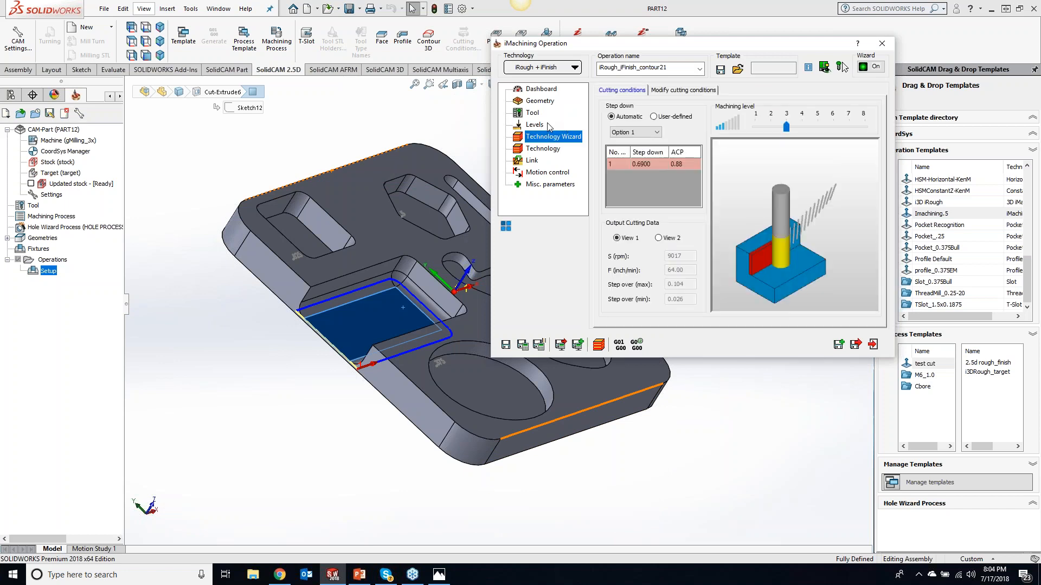
{"action": "left_click", "coordinate": [541, 102]}
{"action": "left_click", "coordinate": [713, 90]}
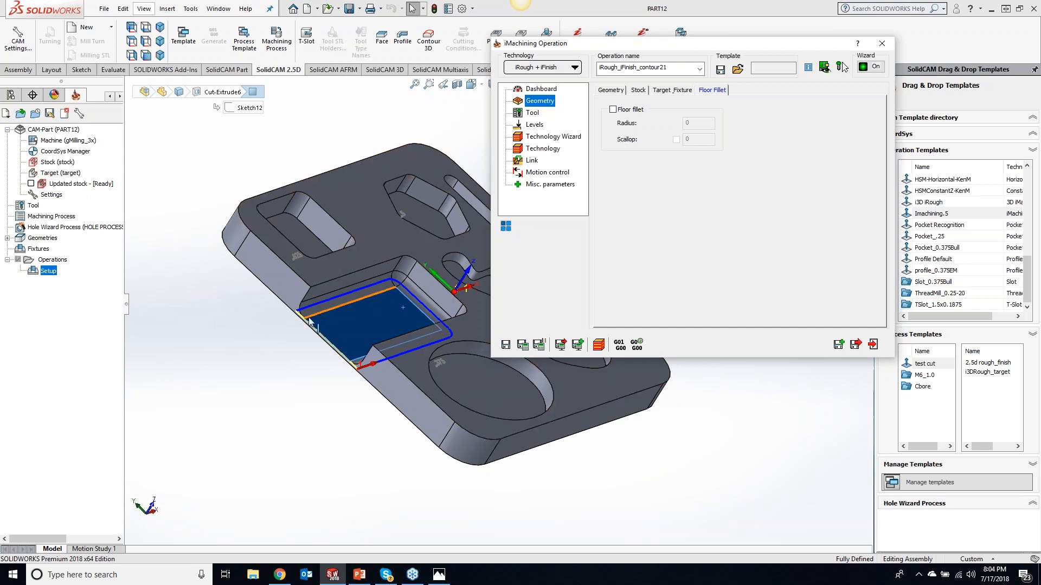
{"action": "left_click", "coordinate": [612, 109]}
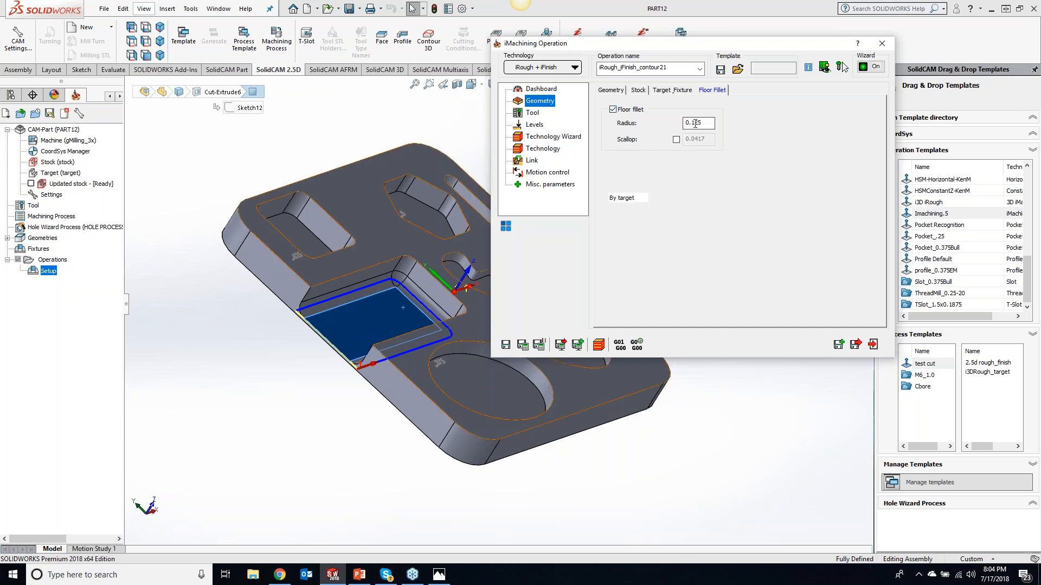
{"action": "type", "text": ".25"}
{"action": "key", "text": "Return"}
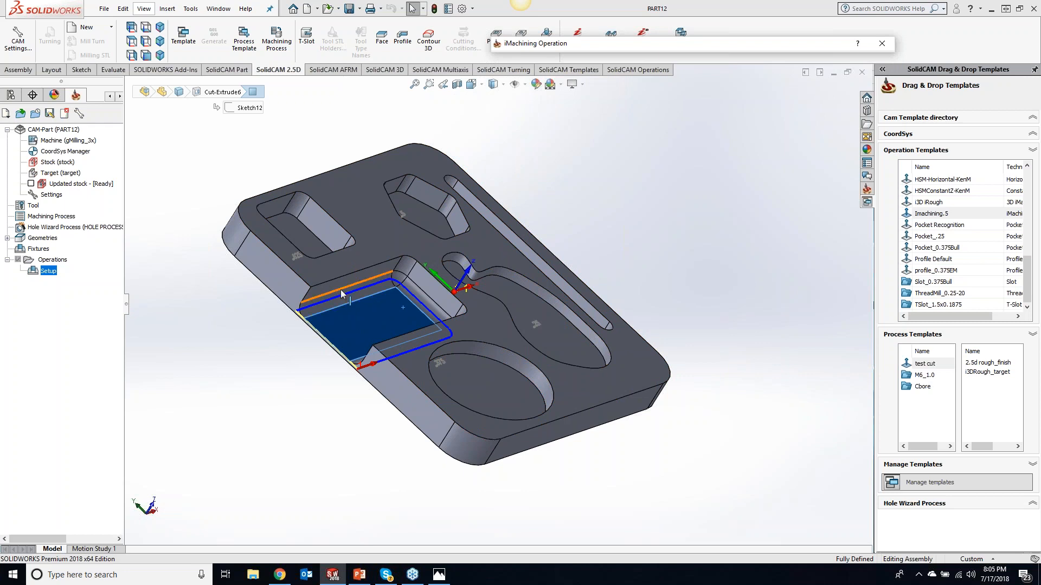
Set the floor fillet's scallop to 0.02, then save and calculate the operation.
{"action": "right_click_drag", "start_coordinate": [342, 294], "coordinate": [322, 375]}
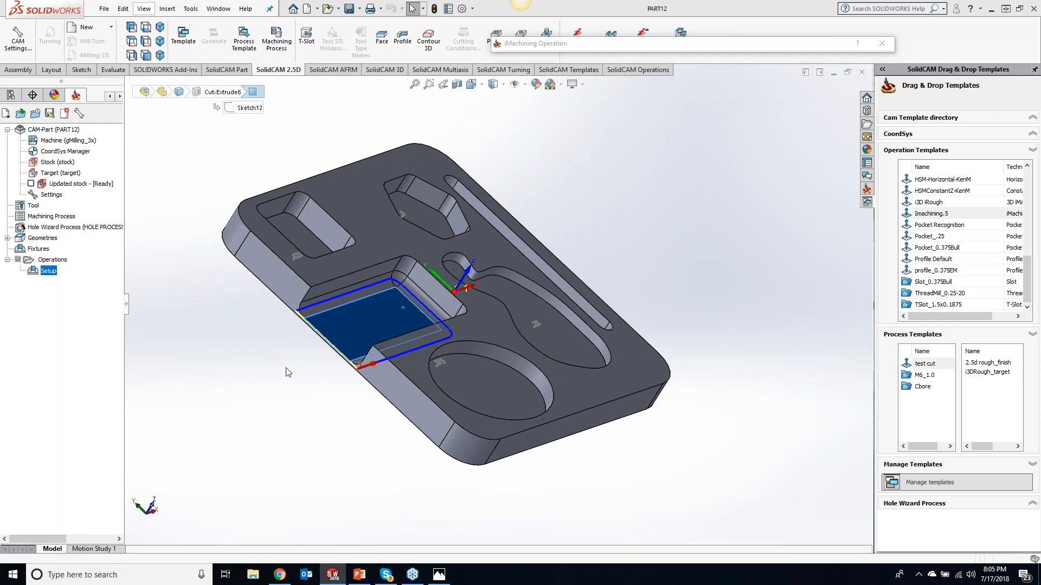
{"action": "middle_click_drag", "start_coordinate": [322, 375], "coordinate": [293, 317]}
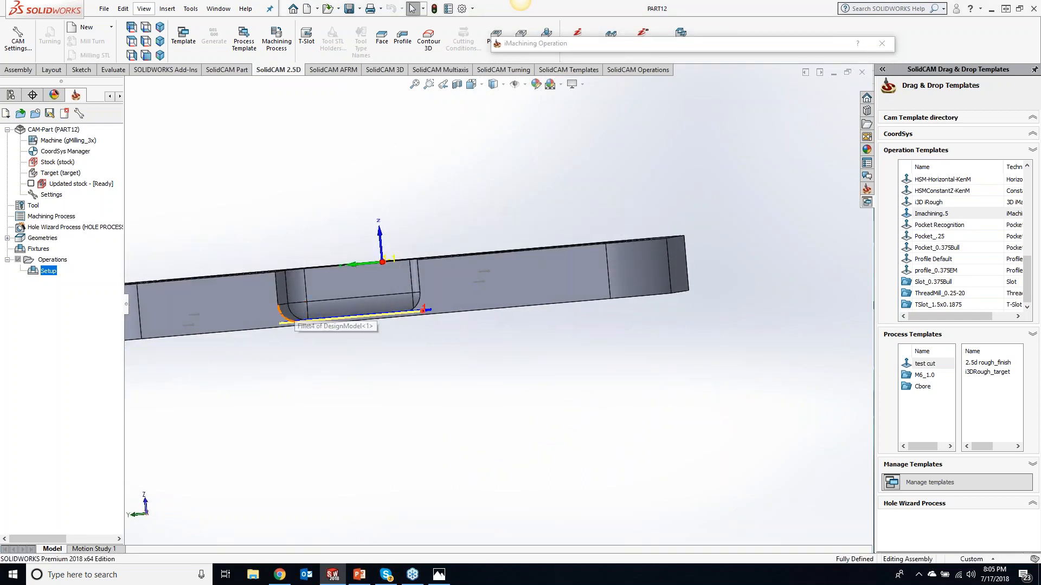
{"action": "middle_click_drag", "start_coordinate": [295, 312], "coordinate": [371, 403]}
{"action": "middle_click_drag", "start_coordinate": [367, 399], "coordinate": [364, 394]}
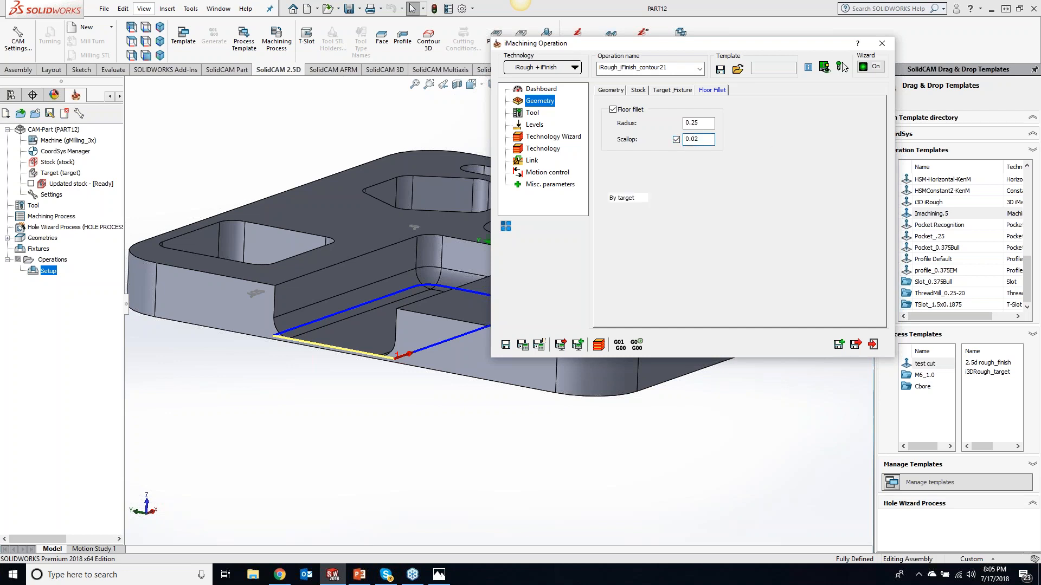
{"action": "left_click", "coordinate": [523, 346]}
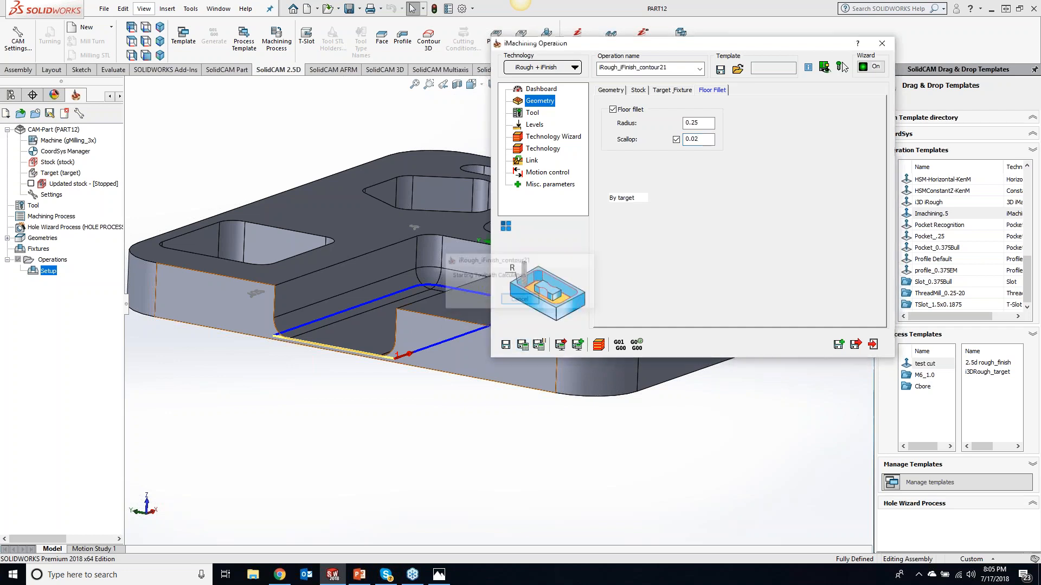
Simulate the pocket toolpath in SolidVerify and examine the machined floor fillet at the pocket's open end.
{"action": "left_click", "coordinate": [598, 345]}
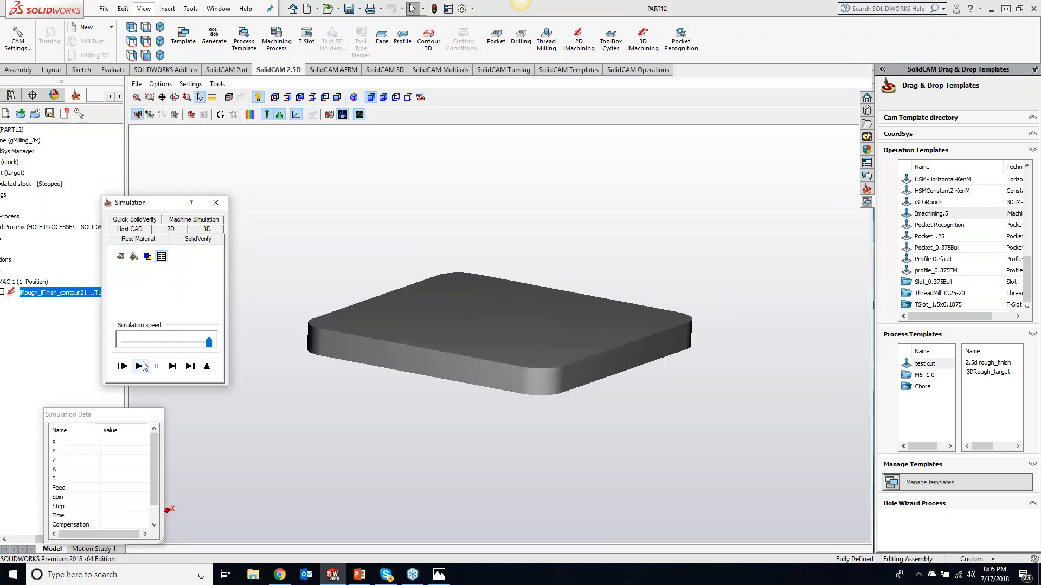
{"action": "left_click", "coordinate": [140, 366]}
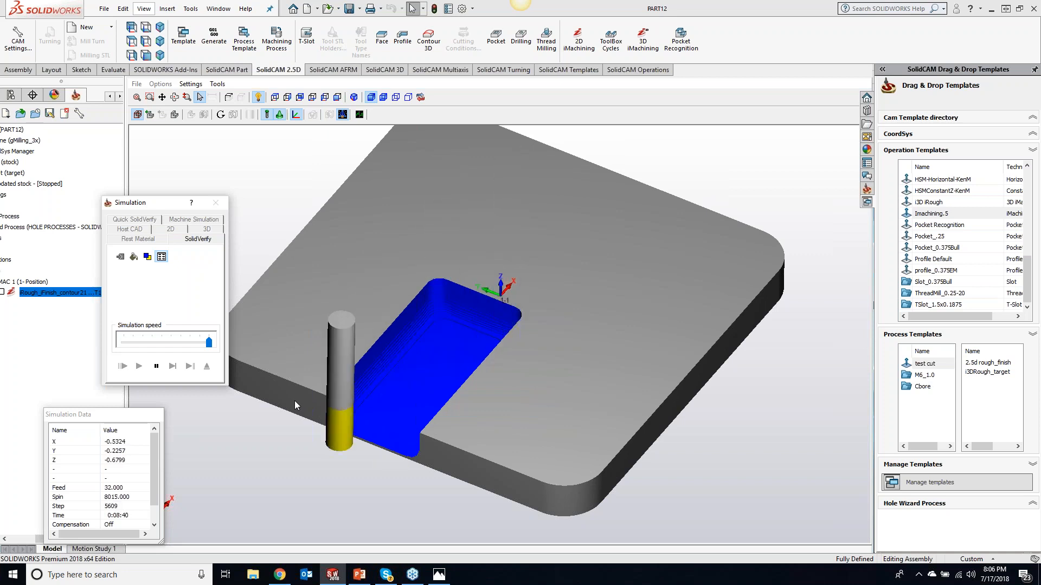
{"action": "scroll", "coordinate": [301, 379], "scroll_direction": "down", "scroll_amount": 5}
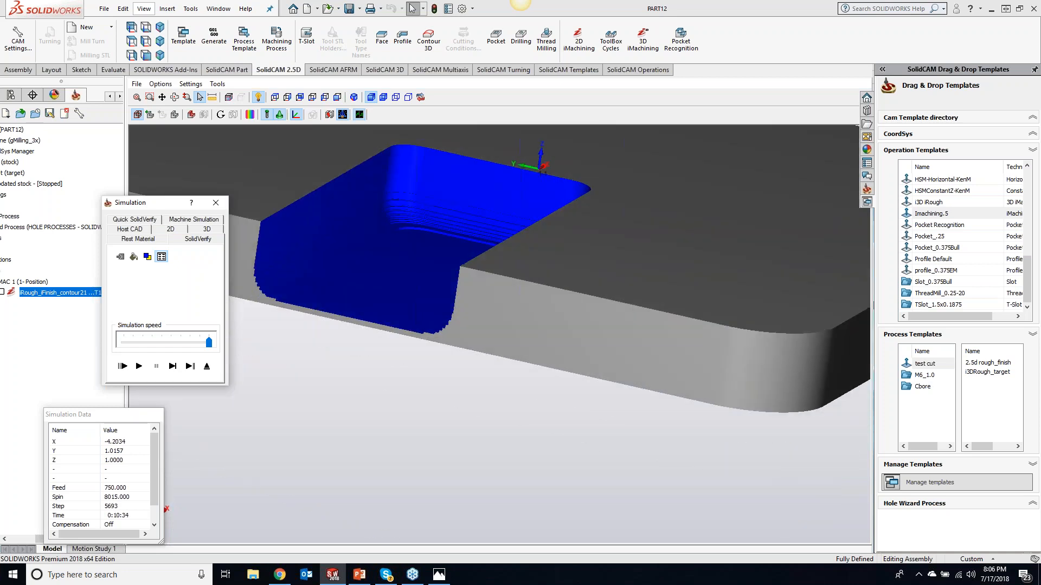
{"action": "scroll", "coordinate": [307, 360], "scroll_direction": "down", "scroll_amount": 6}
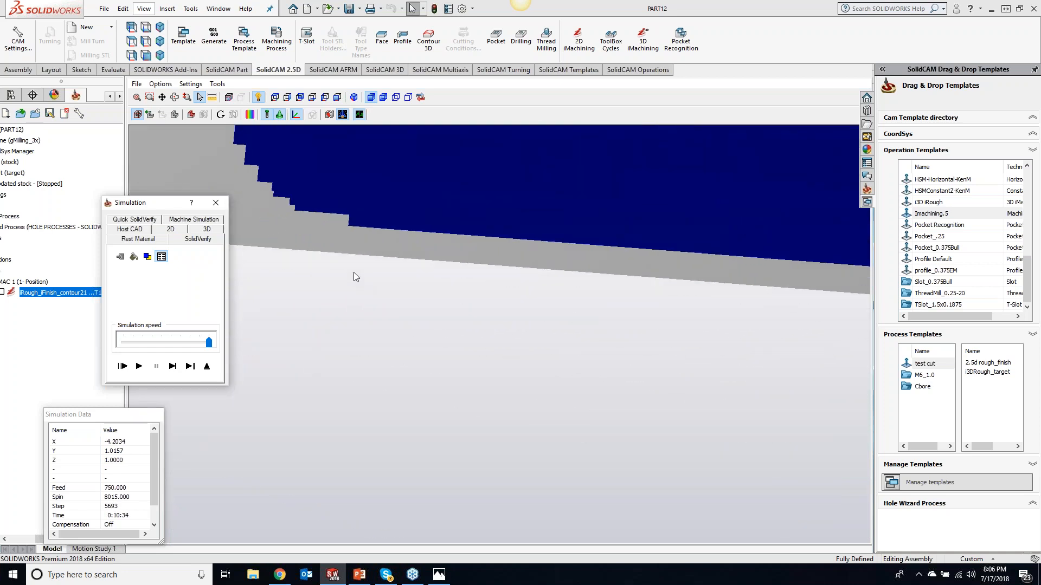
{"action": "scroll", "coordinate": [353, 269], "scroll_direction": "down", "scroll_amount": 6}
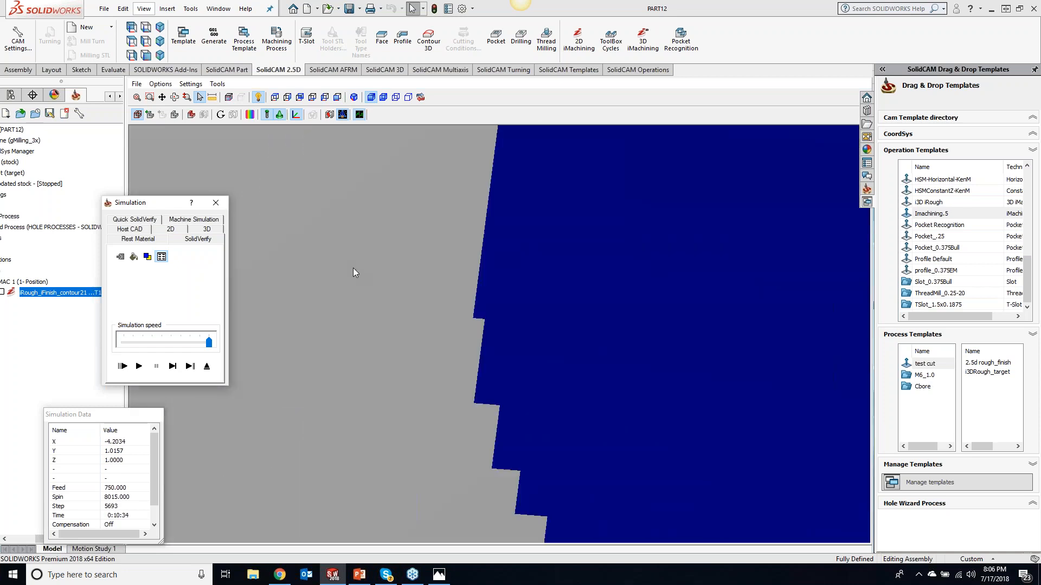
{"action": "scroll", "coordinate": [353, 267], "scroll_direction": "down", "scroll_amount": 6}
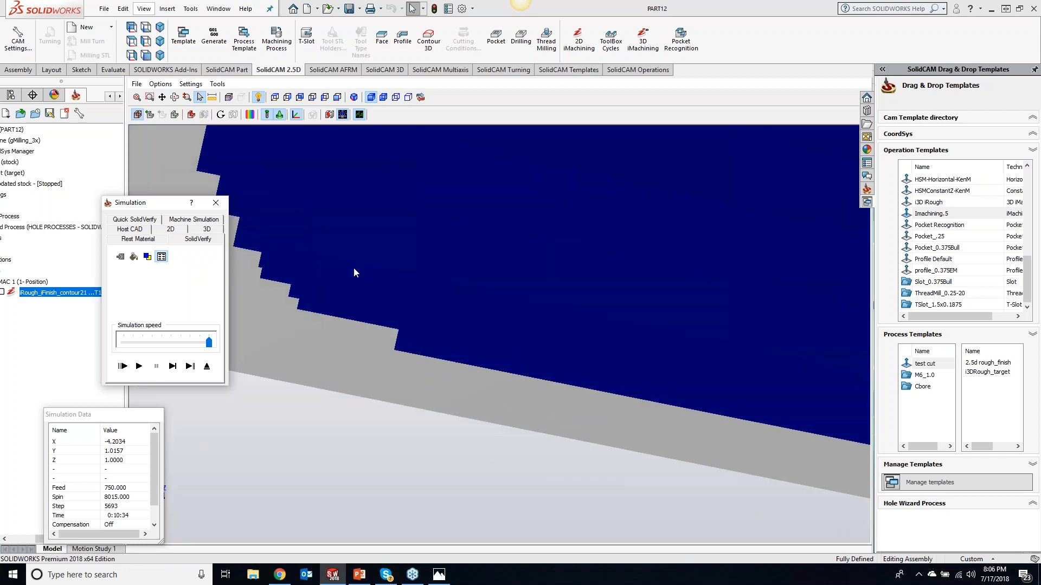
{"action": "scroll", "coordinate": [353, 268], "scroll_direction": "down", "scroll_amount": 6}
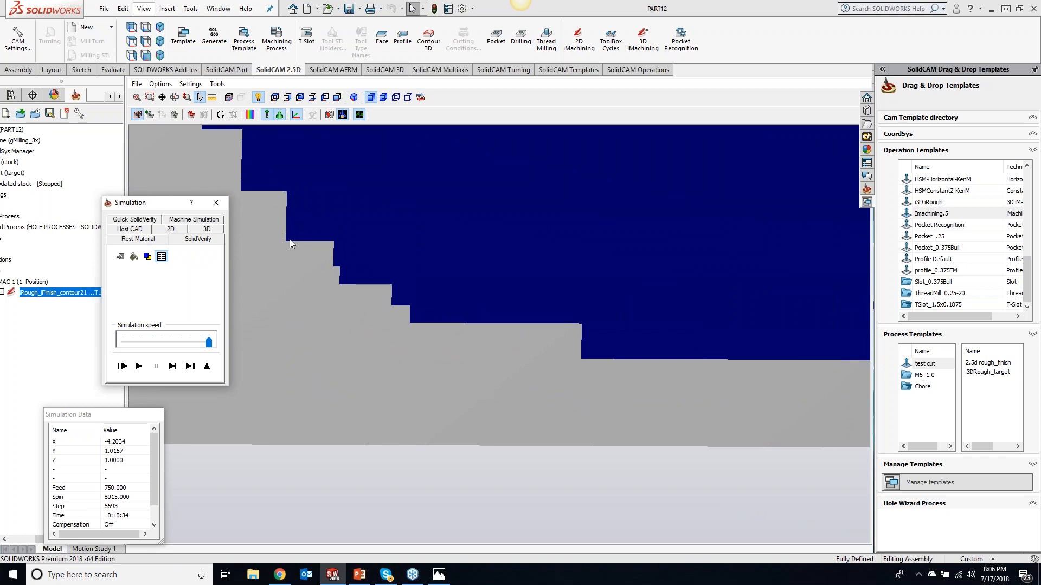
Inspect the scallop steps along the simulated pocket's floor fillet at its open end.
{"action": "scroll", "coordinate": [466, 287], "scroll_direction": "up", "scroll_amount": 8}
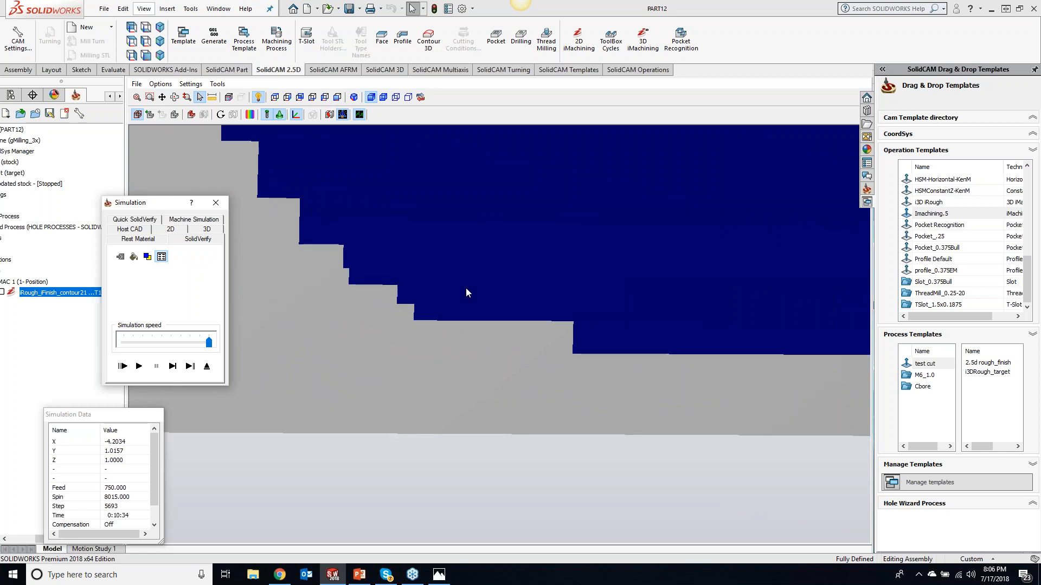
{"action": "scroll", "coordinate": [465, 289], "scroll_direction": "up", "scroll_amount": 3}
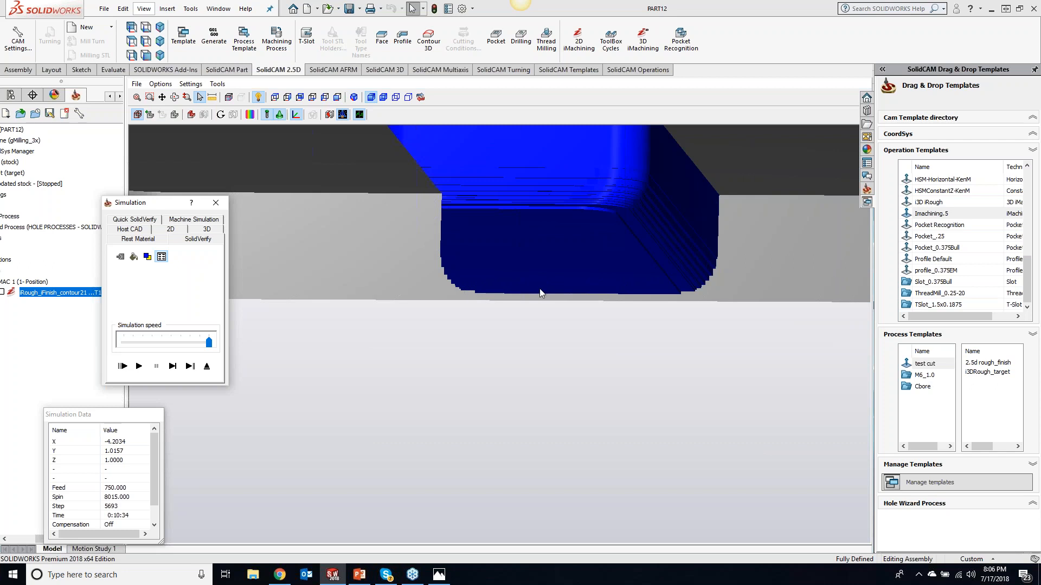
{"action": "scroll", "coordinate": [549, 291], "scroll_direction": "down", "scroll_amount": 1}
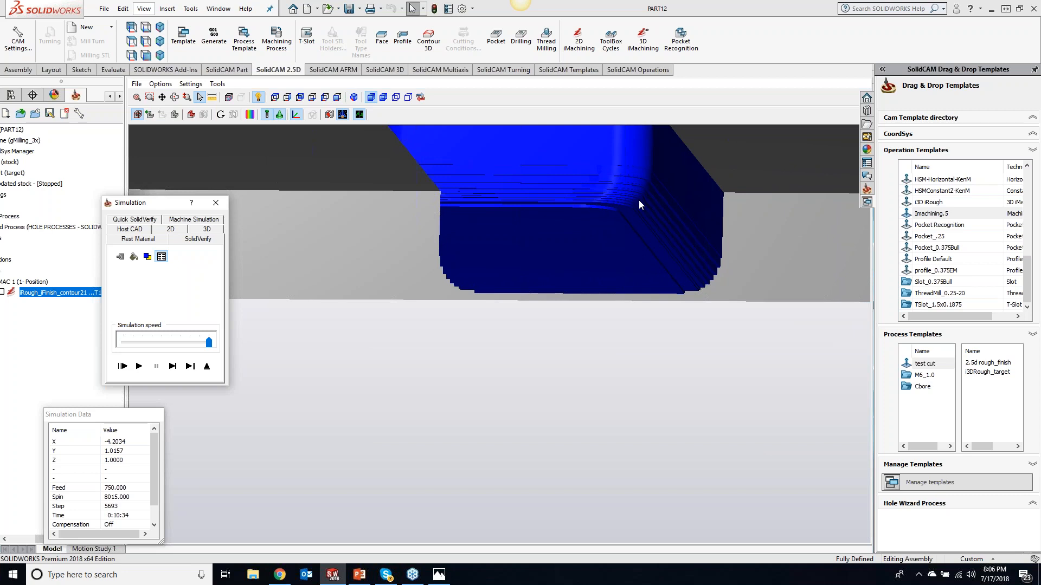
Close the simulation, set the floor fillet's scallop to 0.005, and save and calculate the operation.
{"action": "left_click", "coordinate": [215, 204]}
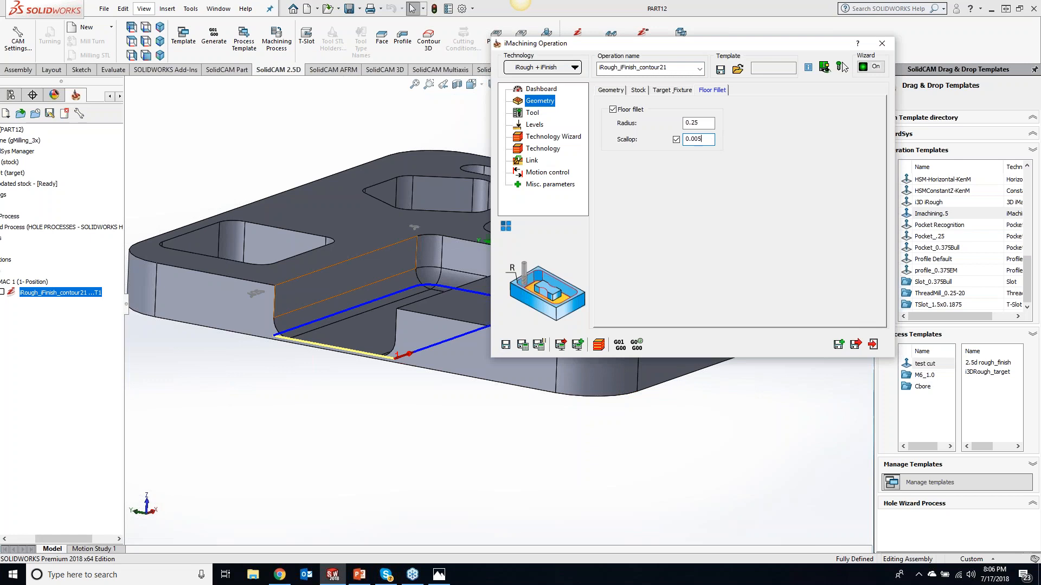
{"action": "left_click", "coordinate": [520, 346]}
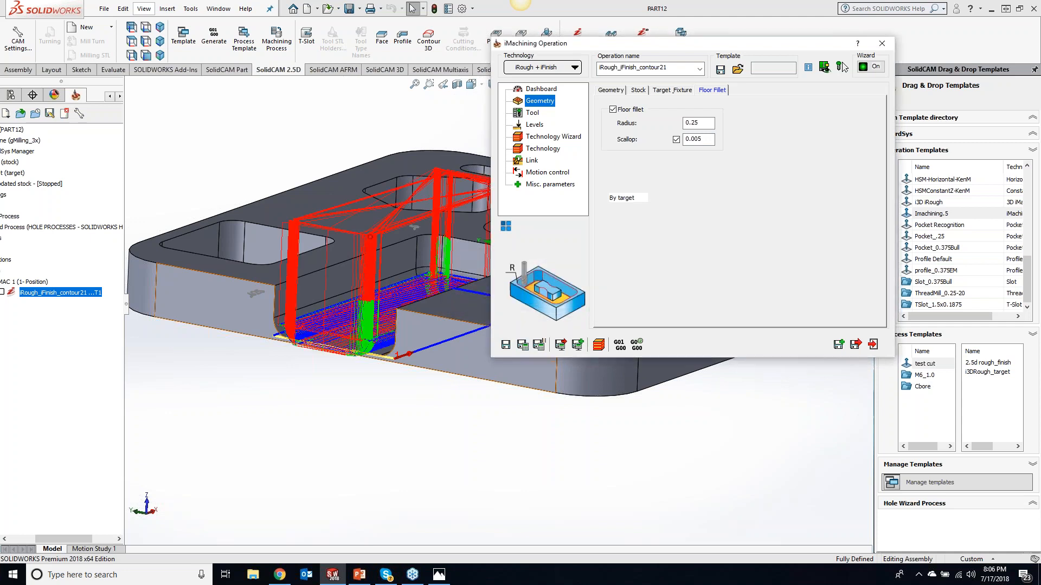
Simulate the recalculated operation in SolidVerify and watch the open pocket and its floor fillet being machined.
{"action": "left_click", "coordinate": [598, 346]}
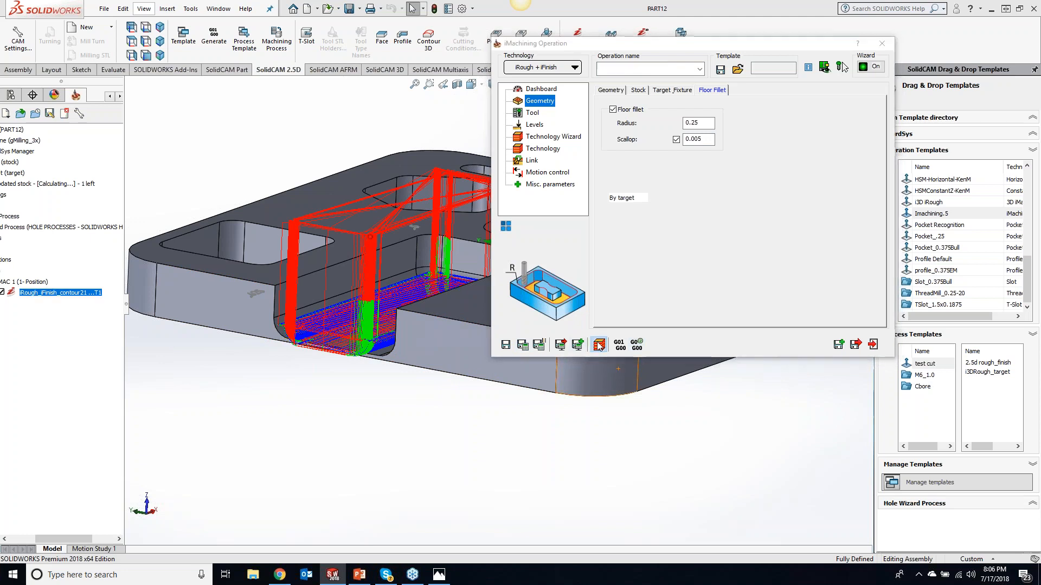
{"action": "left_click", "coordinate": [207, 238]}
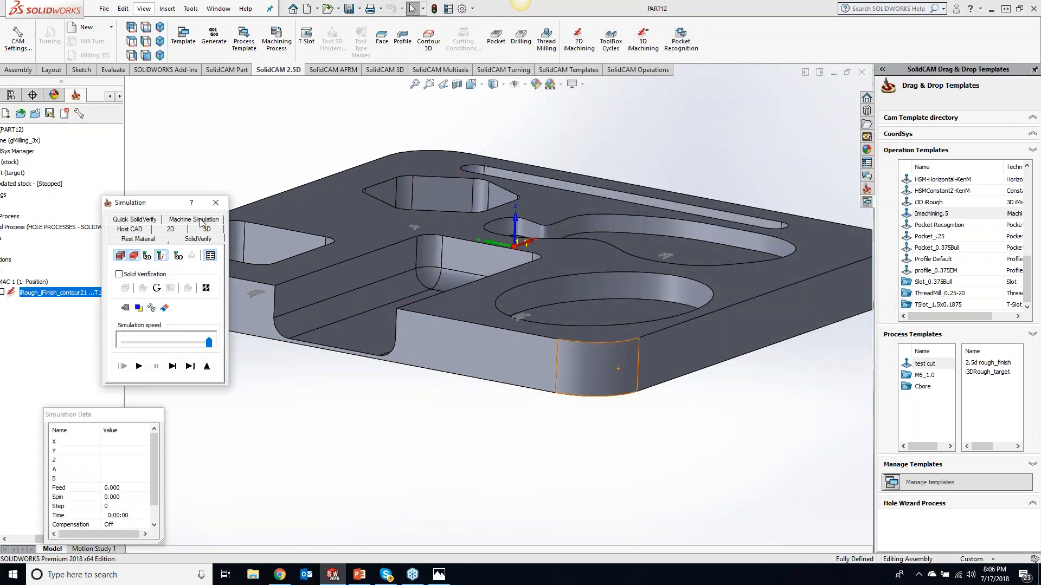
{"action": "left_click", "coordinate": [140, 367]}
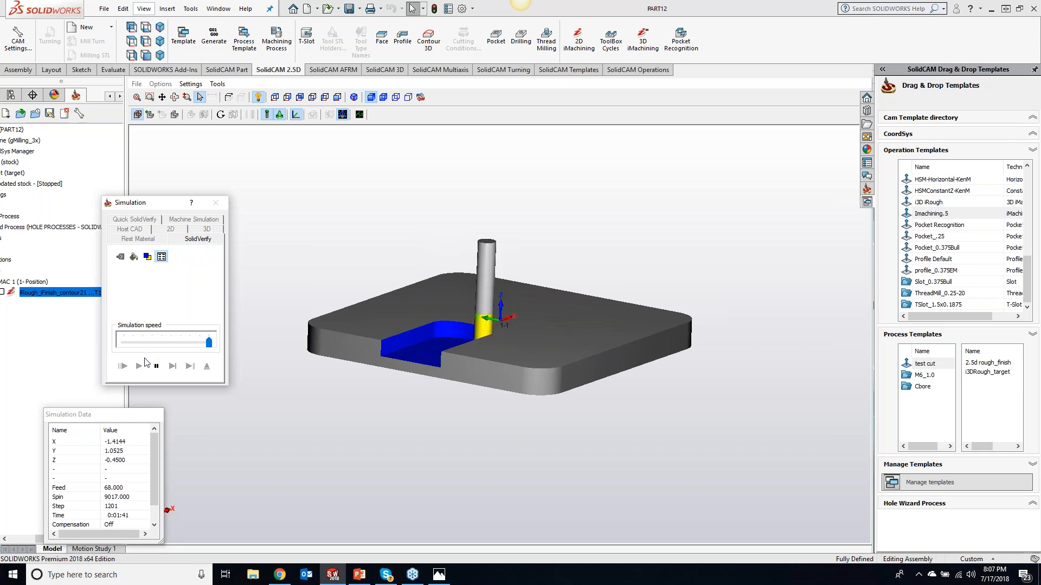
{"action": "left_click", "coordinate": [409, 398]}
{"action": "scroll", "coordinate": [408, 396], "scroll_direction": "up", "scroll_amount": 3}
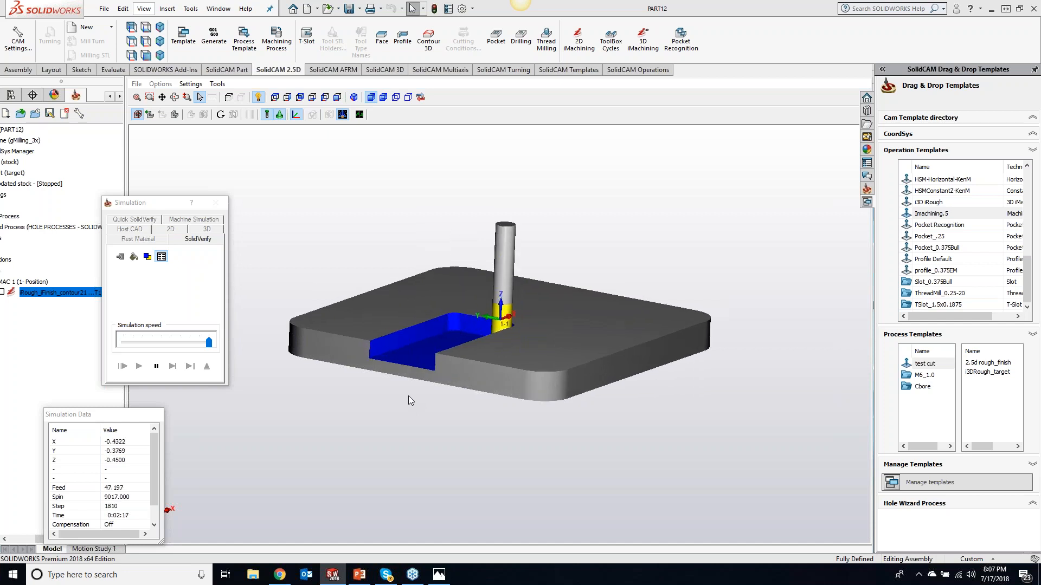
{"action": "scroll", "coordinate": [408, 396], "scroll_direction": "up", "scroll_amount": 2}
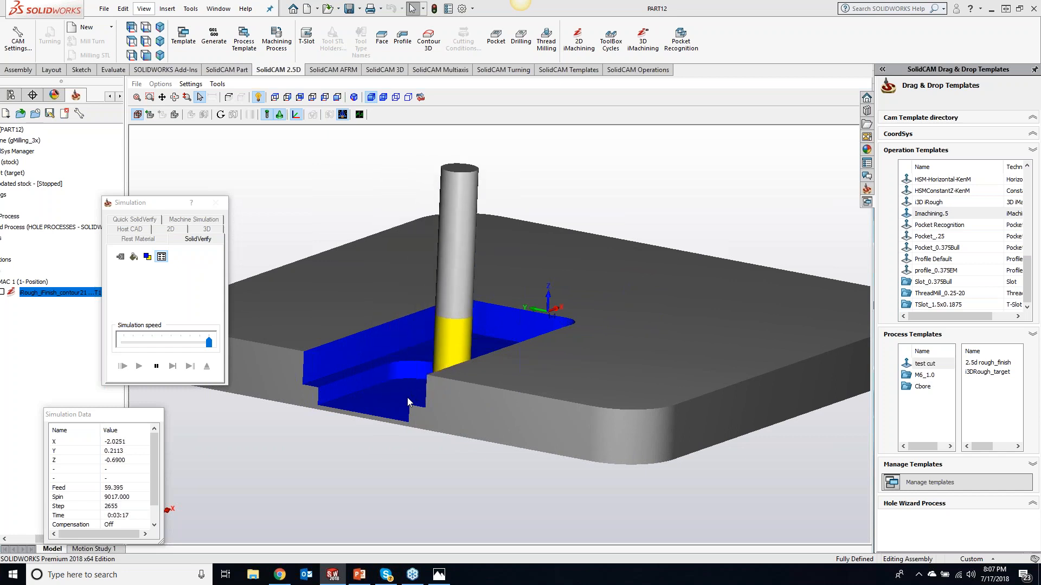
{"action": "middle_click_drag", "start_coordinate": [408, 398], "coordinate": [454, 414]}
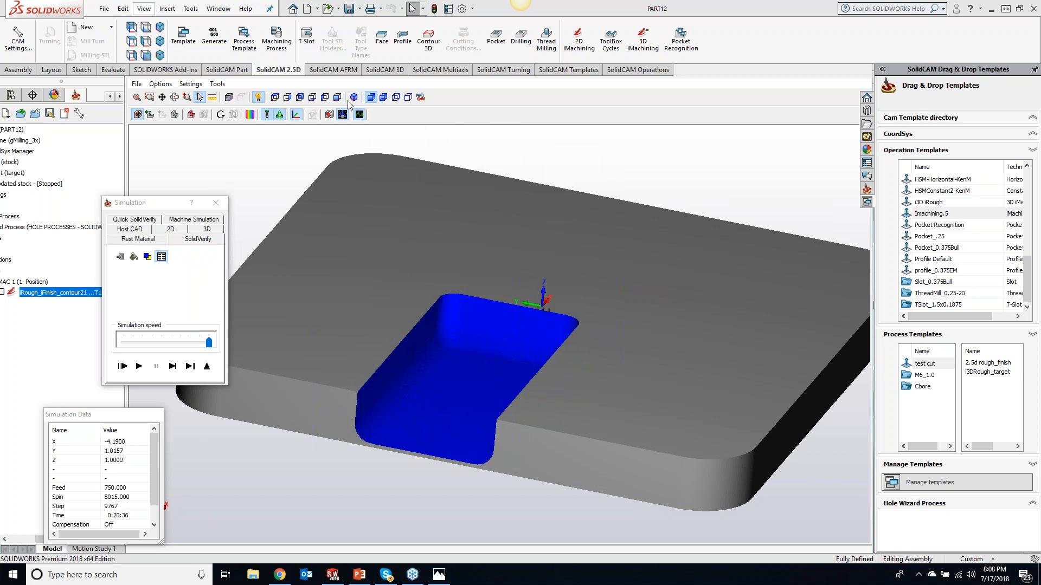
Compare the machined stock with the target model around the pocket's floor fillet, then close the simulation and the operation.
{"action": "left_click", "coordinate": [251, 116]}
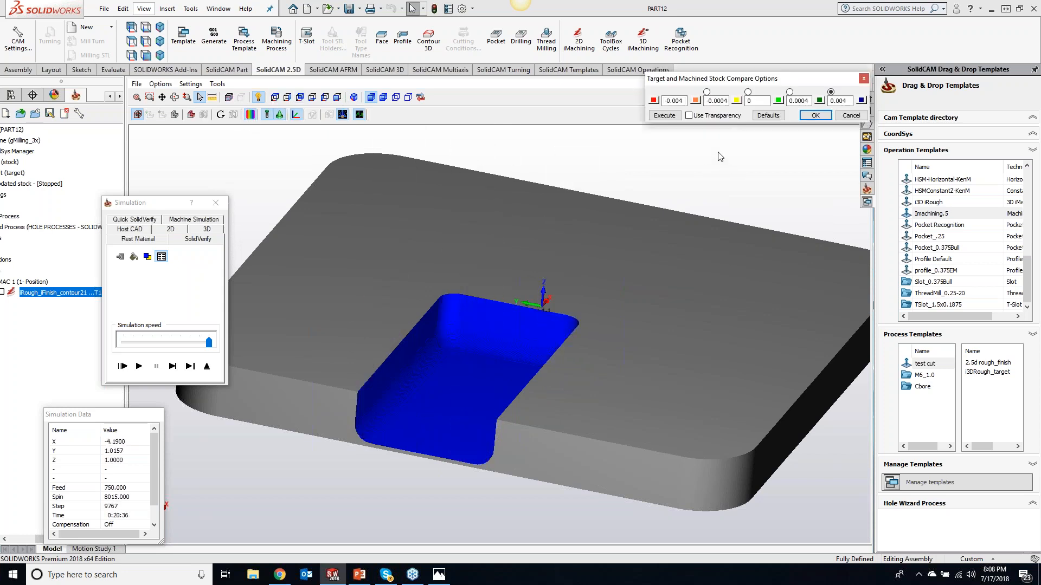
{"action": "left_click", "coordinate": [663, 117]}
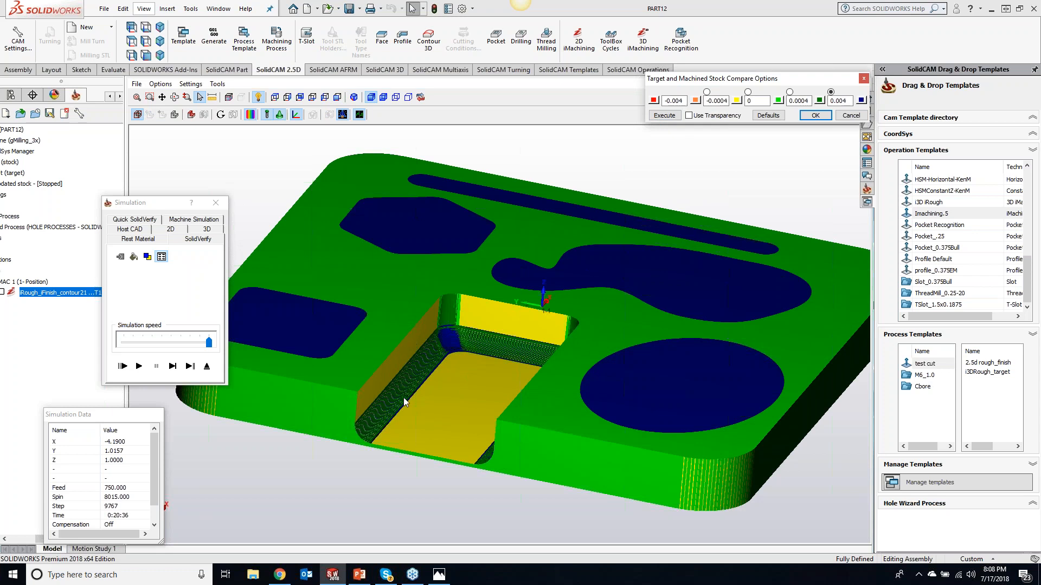
{"action": "scroll", "coordinate": [403, 398], "scroll_direction": "down", "scroll_amount": 5}
{"action": "left_click", "coordinate": [664, 116]}
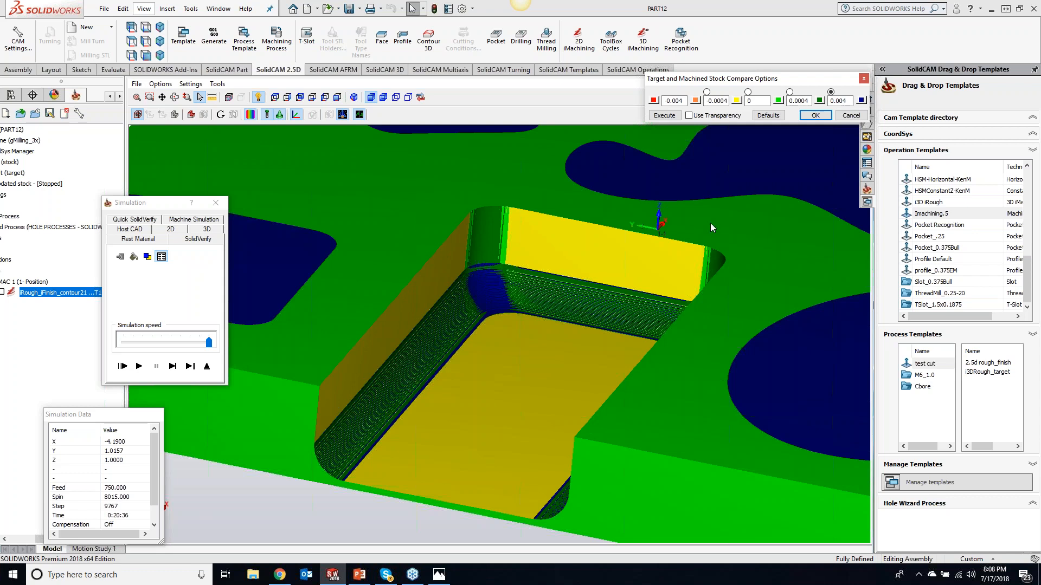
{"action": "left_click", "coordinate": [844, 100]}
{"action": "left_click", "coordinate": [216, 202]}
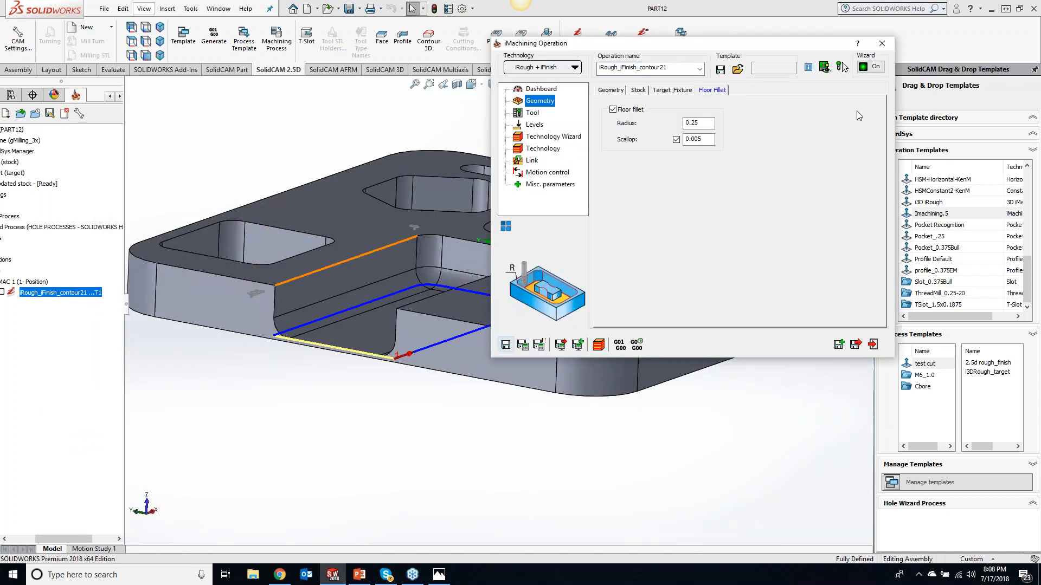
{"action": "left_click", "coordinate": [882, 43]}
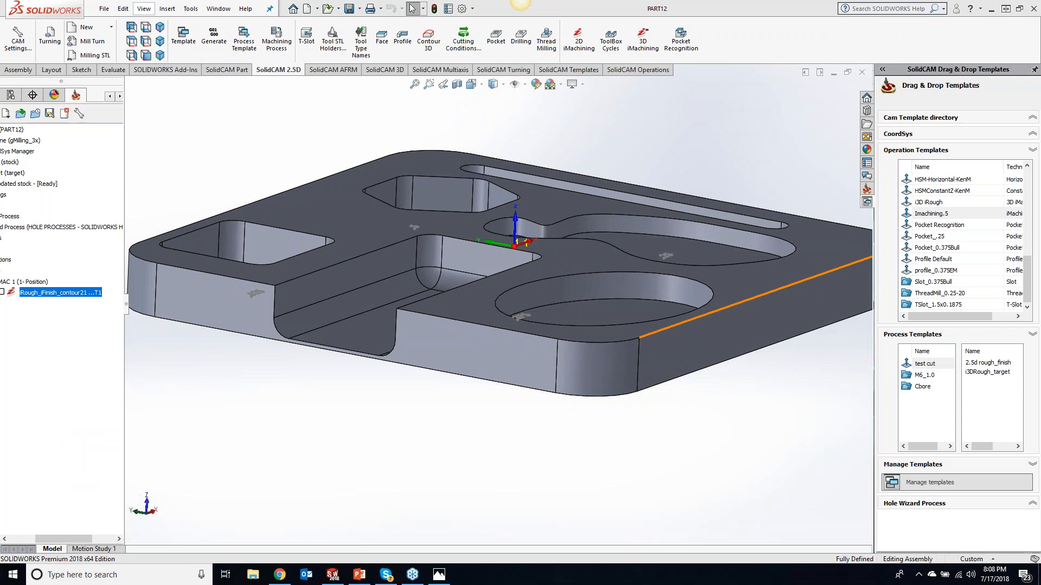
Apply the Imachining.5 operation template to the square .625 pocket and the hexagonal .5 pocket.
{"action": "middle_click_drag", "start_coordinate": [536, 423], "coordinate": [301, 454]}
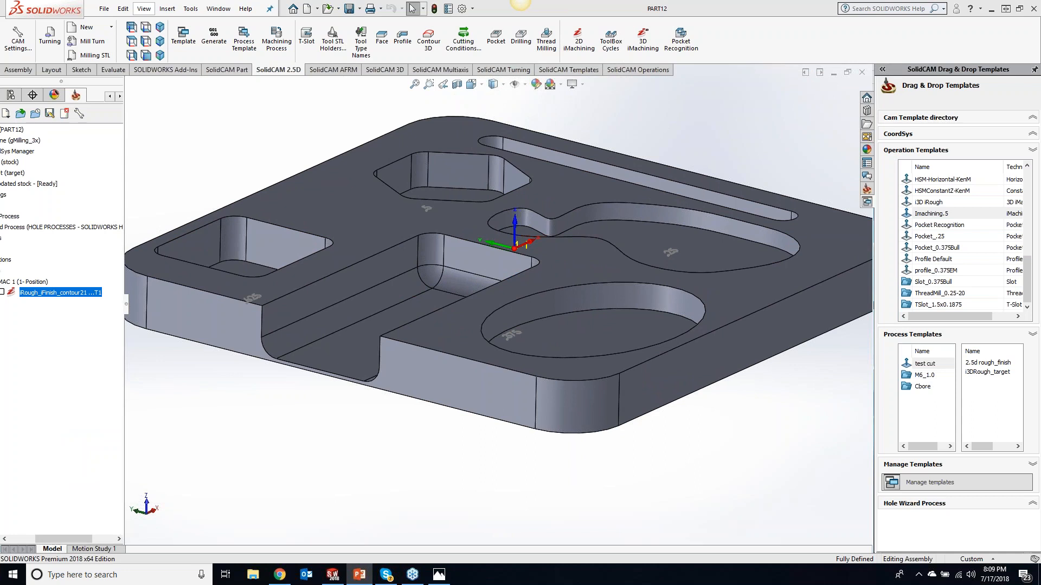
{"action": "middle_click_drag", "start_coordinate": [268, 488], "coordinate": [220, 471]}
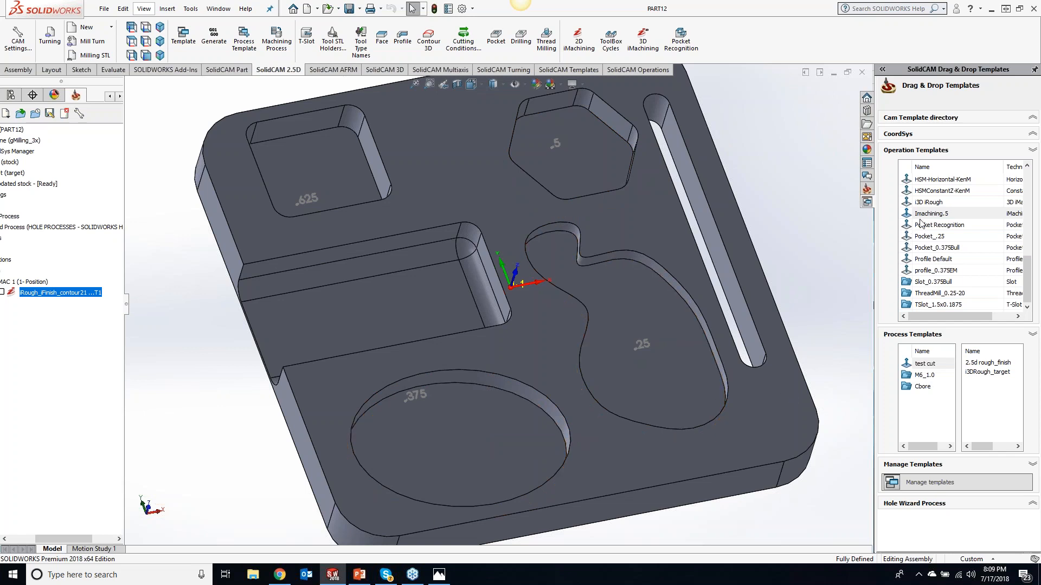
{"action": "left_click_drag", "start_coordinate": [931, 215], "coordinate": [315, 157]}
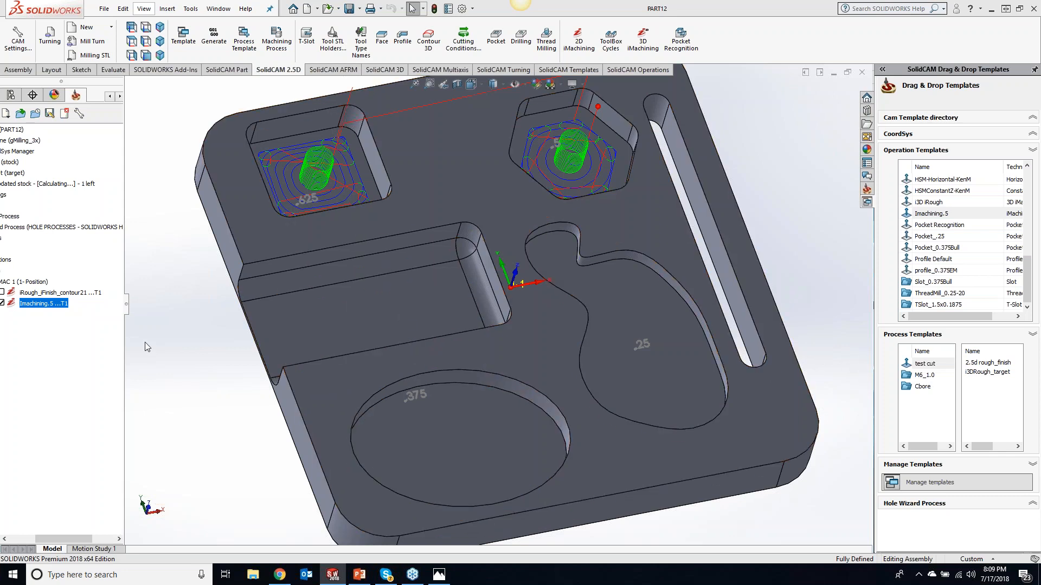
Delete the Imachining.5 operation created on the square and hexagonal pockets.
{"action": "right_click", "coordinate": [54, 307]}
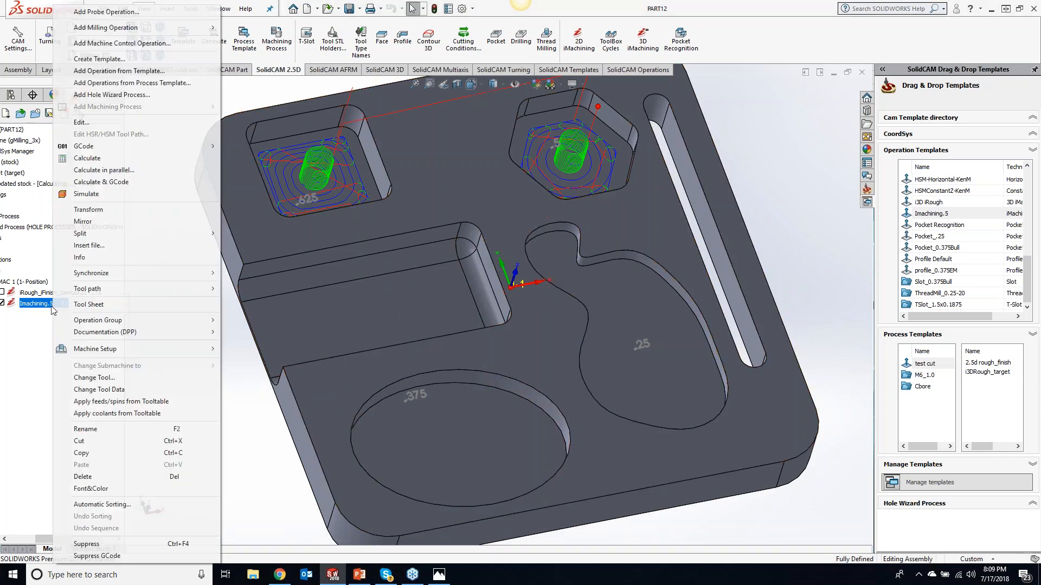
{"action": "left_click", "coordinate": [102, 482]}
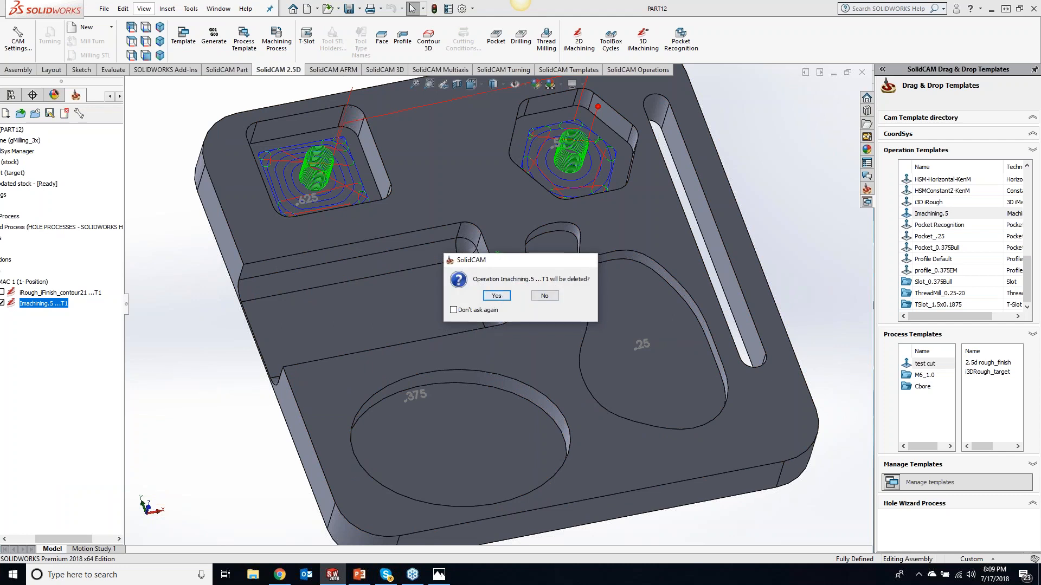
{"action": "left_click", "coordinate": [504, 299]}
Apply the Imachining.5 operation template to the floors of the .25, .375, .5 and .625 closed pockets.
{"action": "left_click_drag", "start_coordinate": [928, 213], "coordinate": [632, 401]}
{"action": "left_click", "coordinate": [469, 453]}
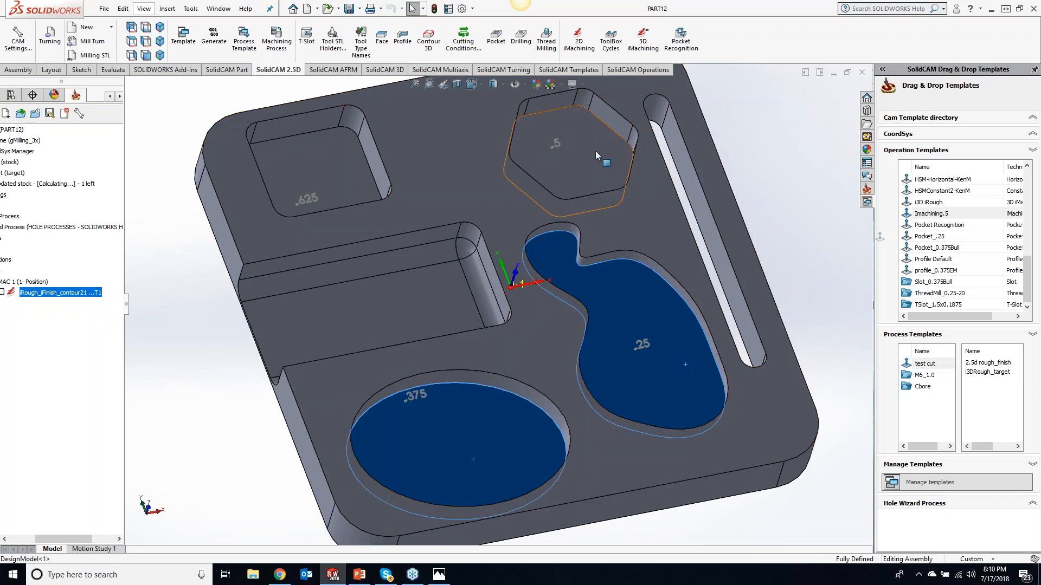
{"action": "left_click", "coordinate": [575, 160]}
{"action": "left_click", "coordinate": [347, 178]}
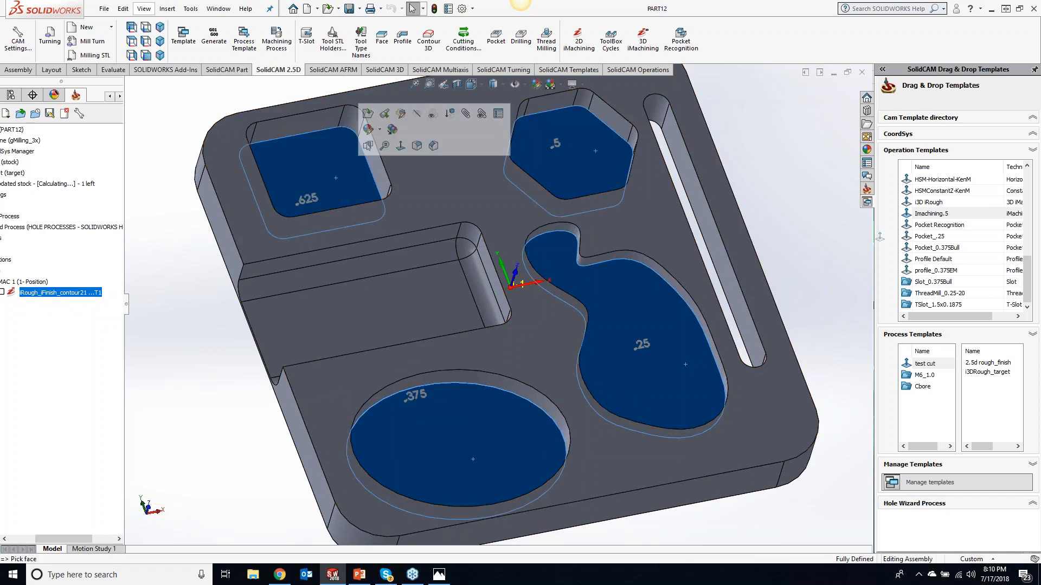
{"action": "key", "text": "Return"}
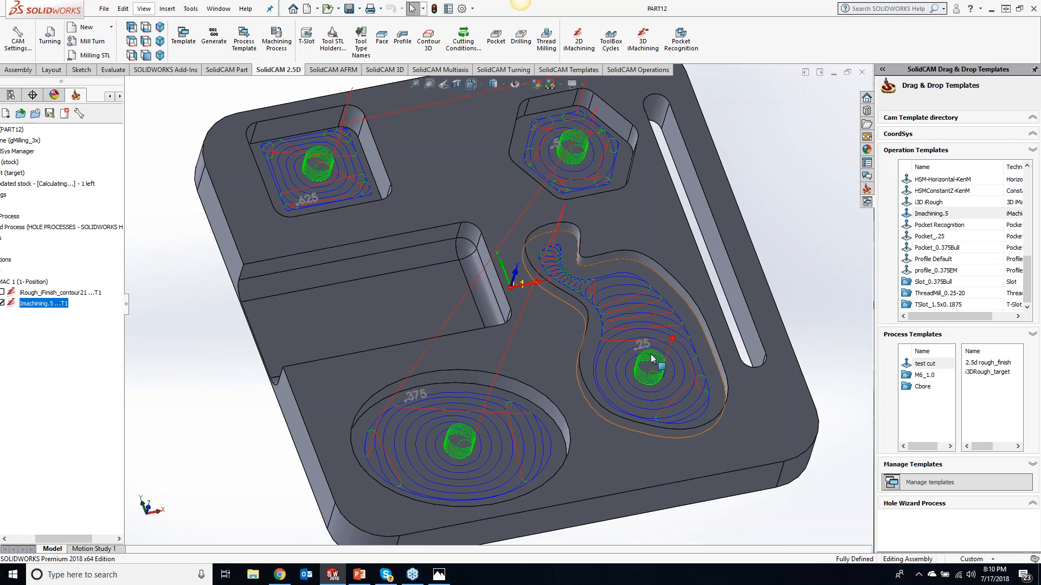
Examine the depths of the roughing toolpaths in the closed pockets from a lower viewing angle.
{"action": "key", "text": "ctrl+7"}
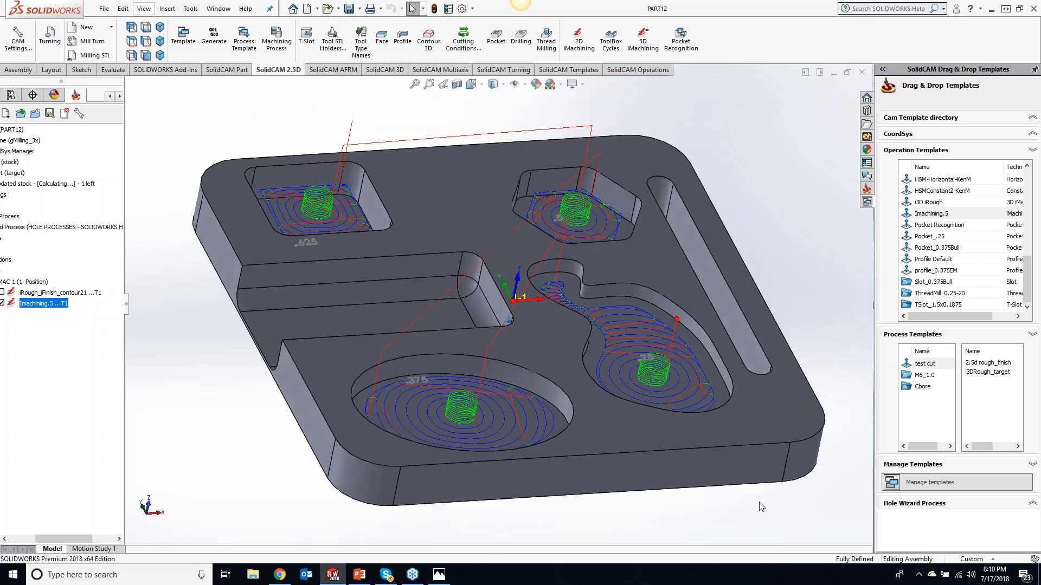
{"action": "scroll", "coordinate": [688, 449], "scroll_direction": "down", "scroll_amount": 6}
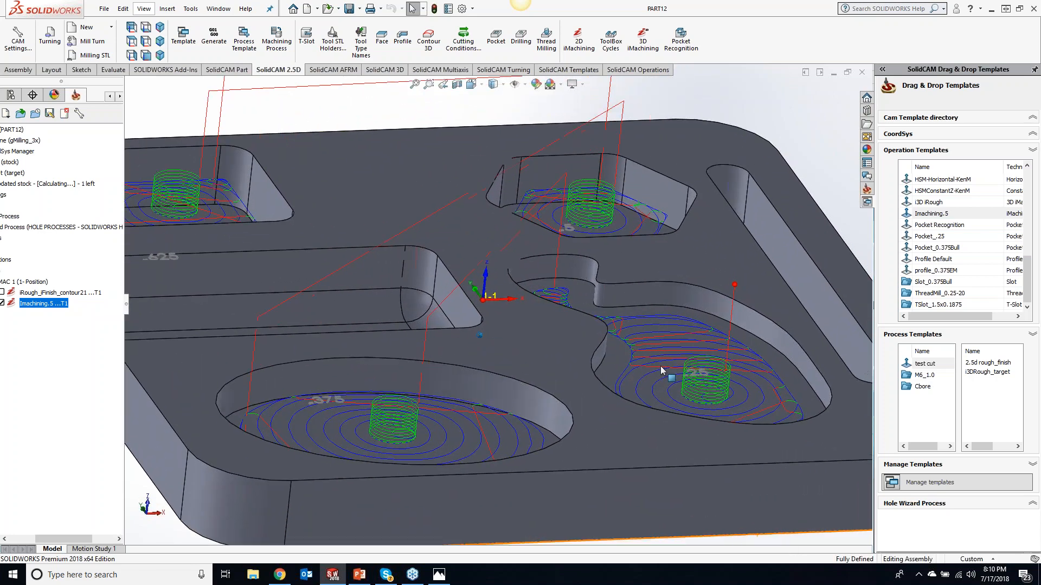
{"action": "scroll", "coordinate": [595, 347], "scroll_direction": "down", "scroll_amount": 3}
{"action": "scroll", "coordinate": [401, 438], "scroll_direction": "down", "scroll_amount": 1}
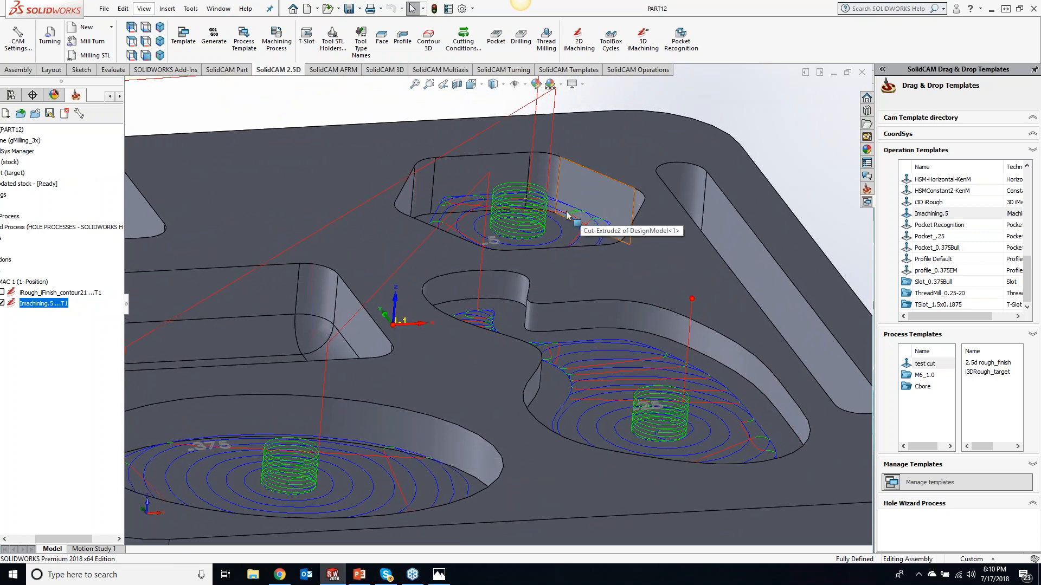
{"action": "scroll", "coordinate": [330, 364], "scroll_direction": "up", "scroll_amount": 5}
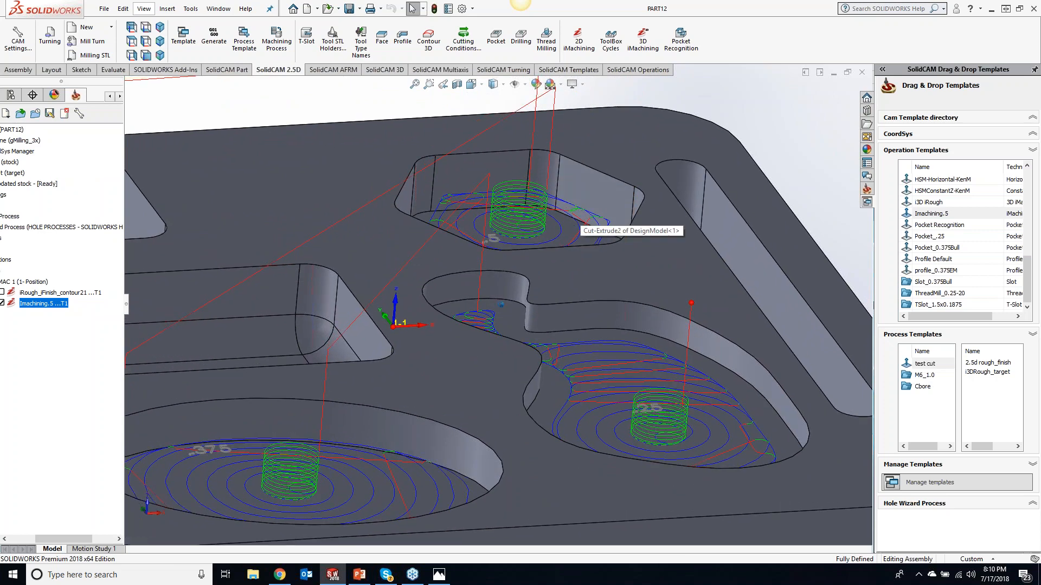
{"action": "scroll", "coordinate": [329, 364], "scroll_direction": "up", "scroll_amount": 1}
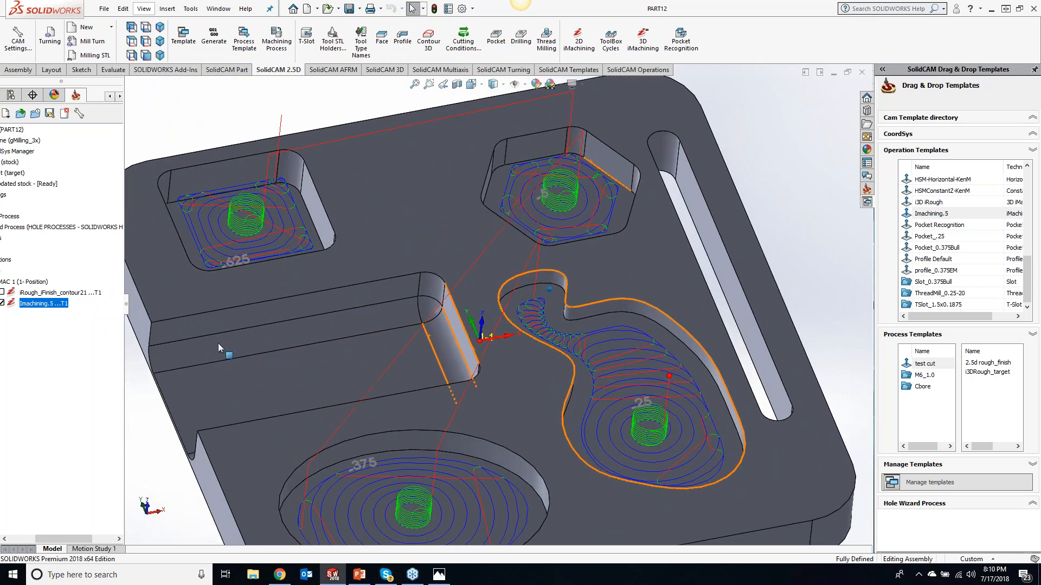
In the Imachining.5 operation's variable levels, define the first chain's depth of 0.25 from the floor of the .25 pocket.
{"action": "double_click", "coordinate": [57, 304]}
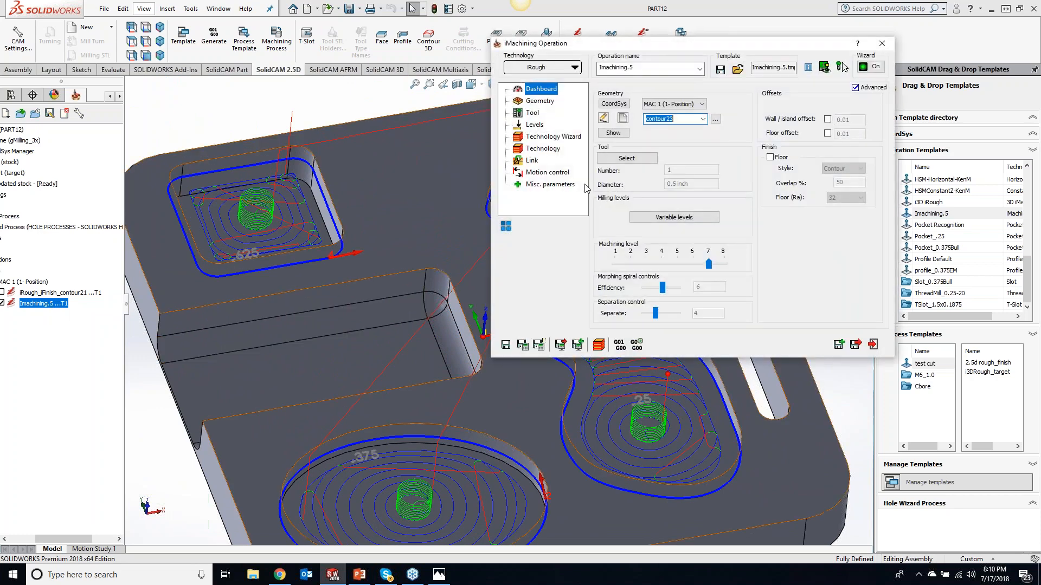
{"action": "left_click", "coordinate": [535, 126]}
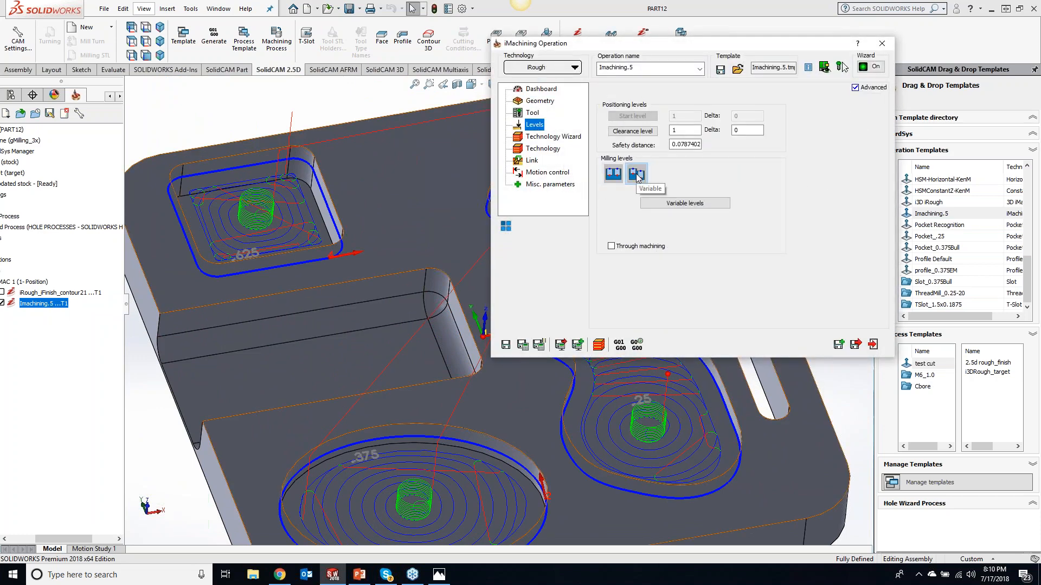
{"action": "left_click", "coordinate": [685, 203]}
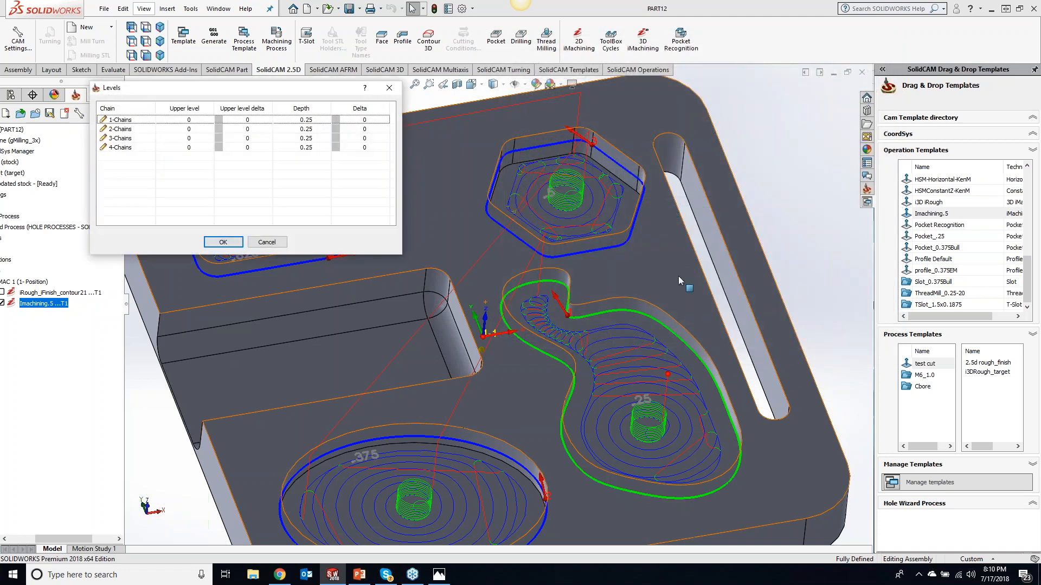
{"action": "left_click", "coordinate": [310, 120]}
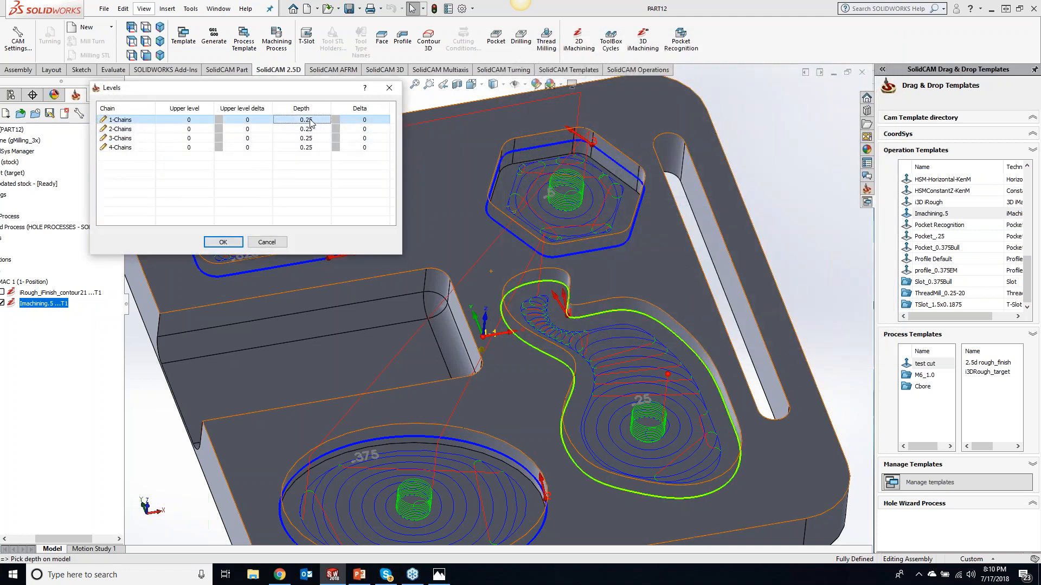
{"action": "left_click", "coordinate": [304, 120]}
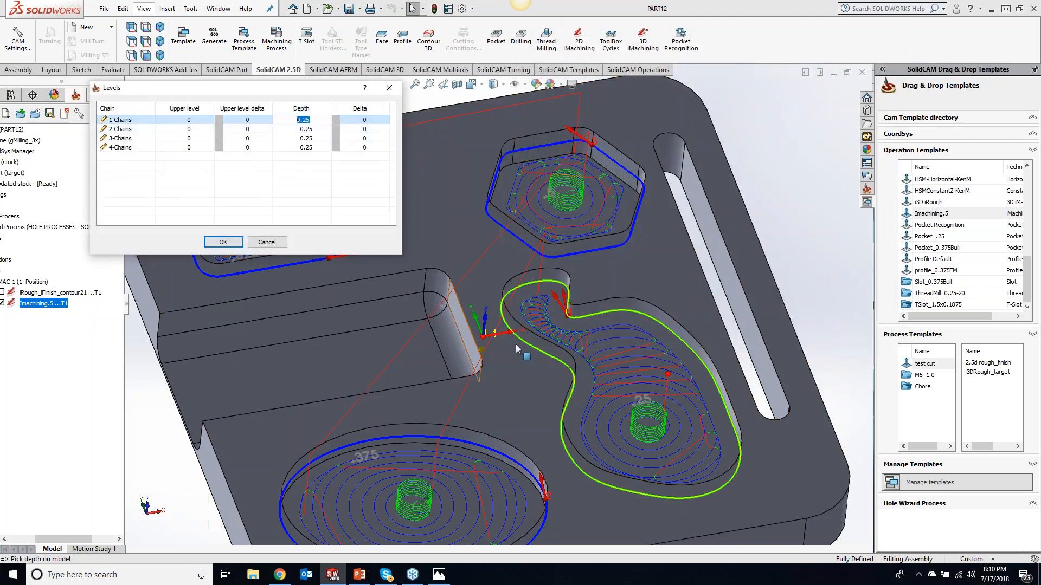
{"action": "left_click", "coordinate": [629, 381]}
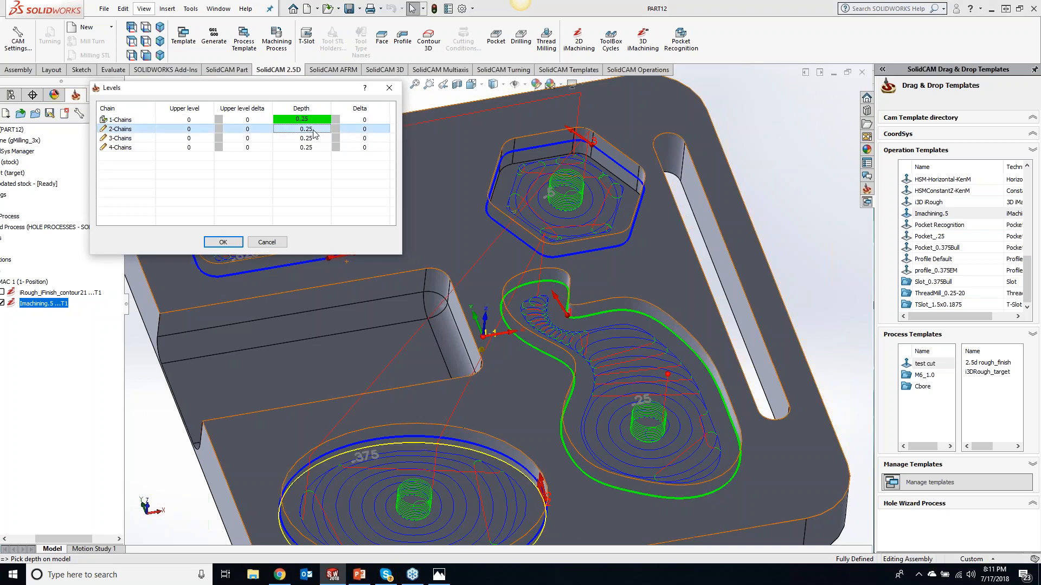
Define the second, third and fourth chain depths as 0.375, 0.5 and 0.625 from their pocket floors, then save and recalculate Imachining.5.
{"action": "left_click", "coordinate": [314, 130]}
{"action": "left_click", "coordinate": [459, 489]}
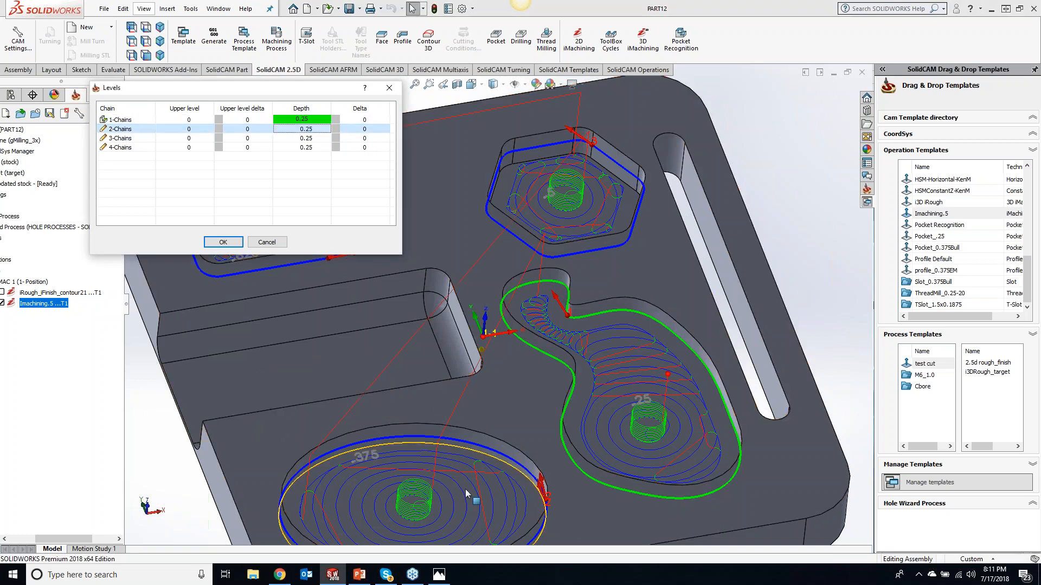
{"action": "left_click", "coordinate": [314, 139]}
{"action": "left_click", "coordinate": [410, 274]}
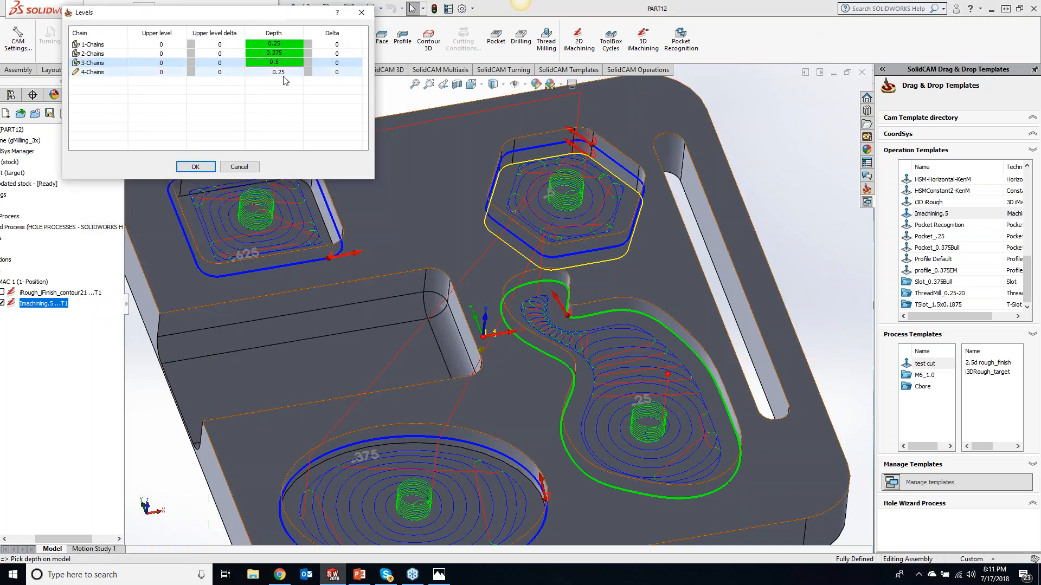
{"action": "left_click", "coordinate": [287, 72]}
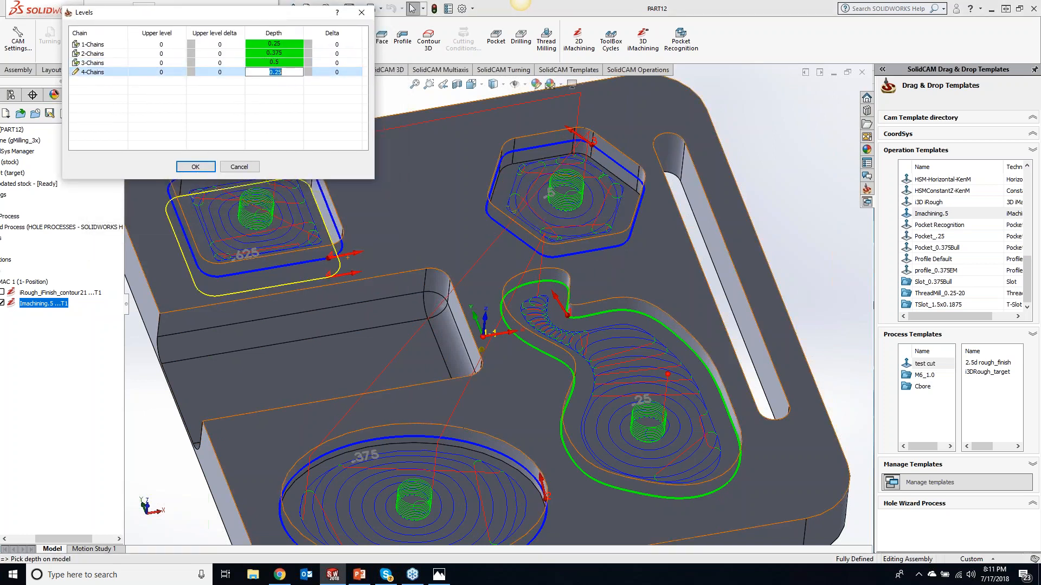
{"action": "left_click", "coordinate": [255, 264]}
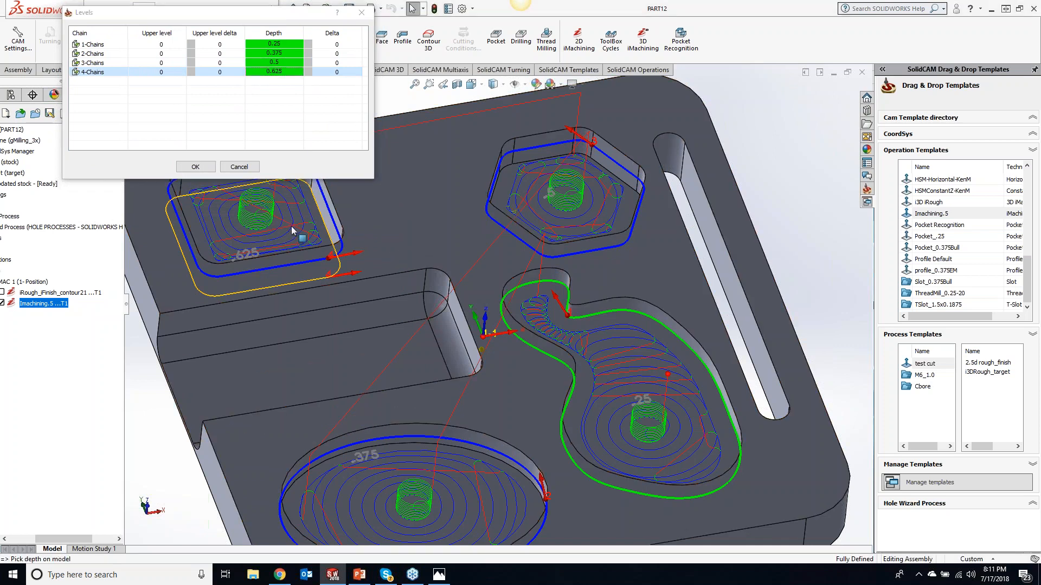
{"action": "left_click", "coordinate": [195, 167]}
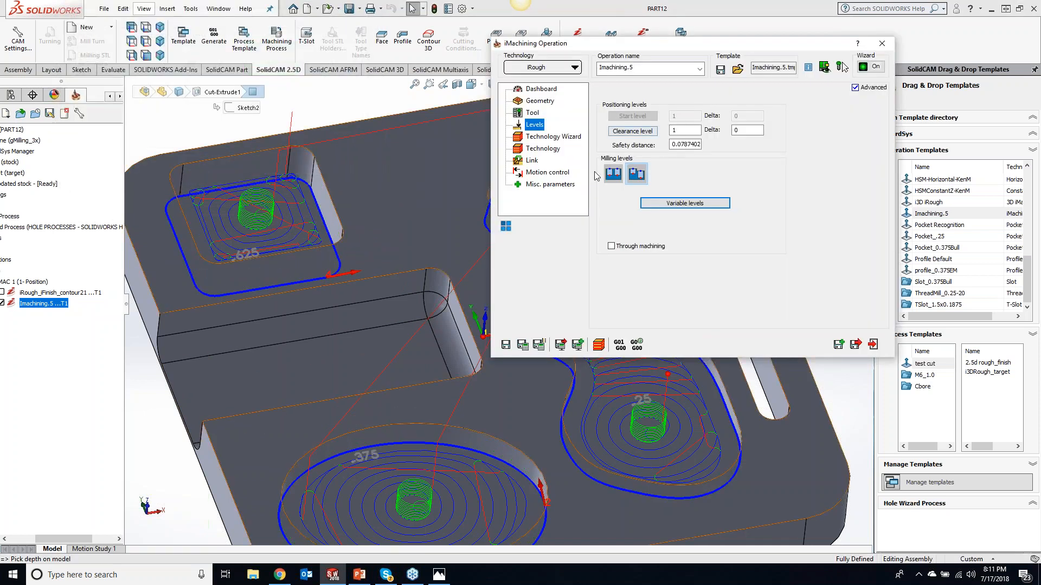
{"action": "left_click", "coordinate": [529, 346]}
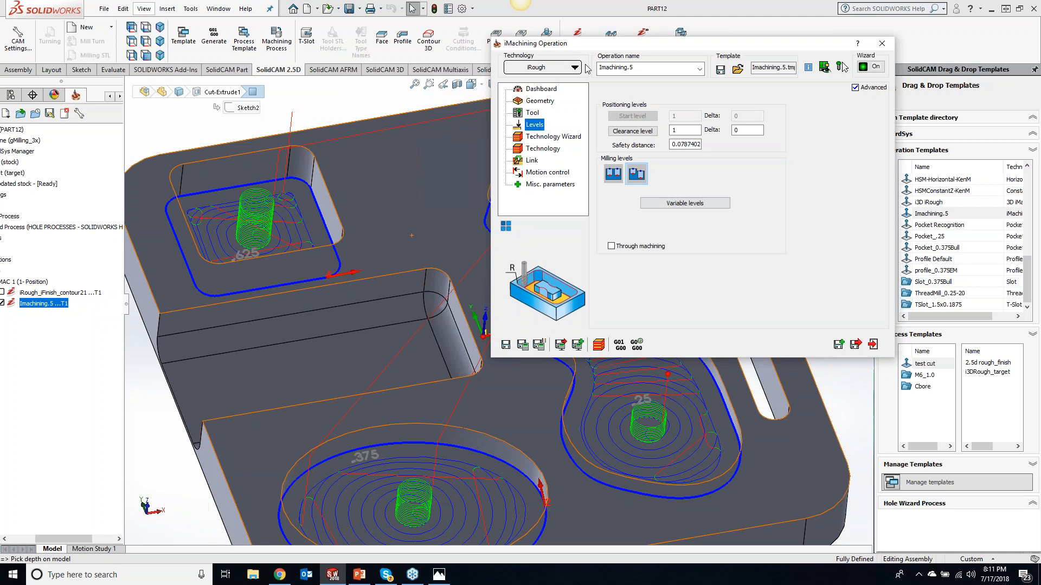
Change the operation's technology to iRough + iFinish, then save and calculate its toolpath.
{"action": "left_click", "coordinate": [552, 69]}
{"action": "left_click", "coordinate": [552, 103]}
{"action": "left_click", "coordinate": [528, 349]}
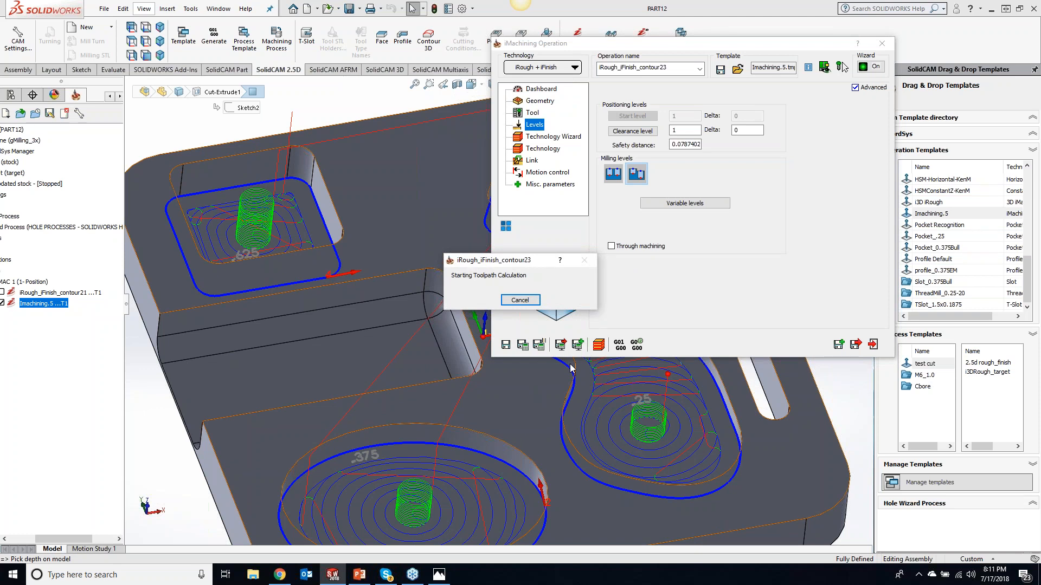
Simulate the four closed pockets in SolidVerify and review the simulation accuracy settings without changing them.
{"action": "left_click", "coordinate": [599, 345]}
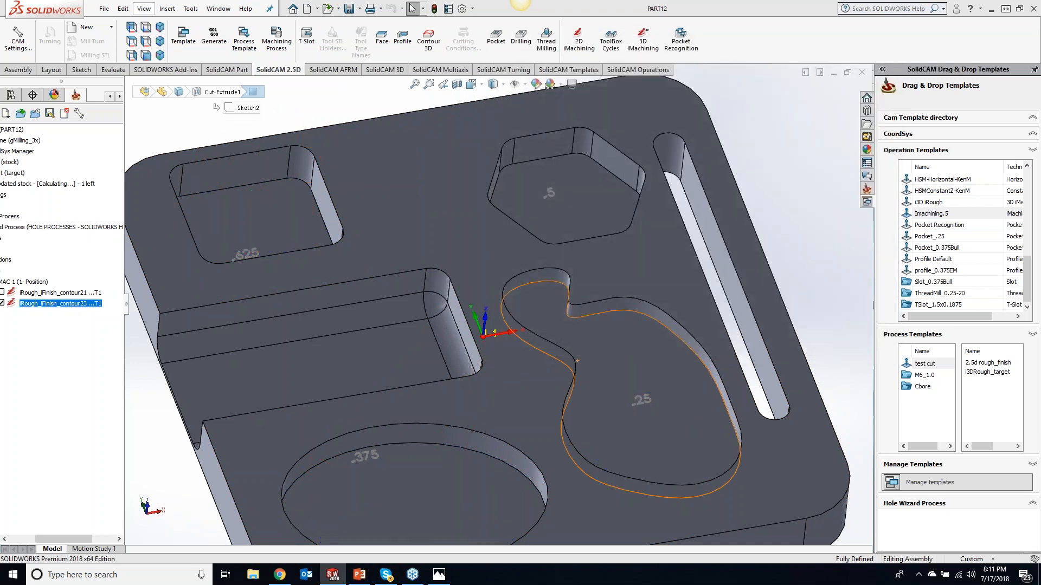
{"action": "left_click", "coordinate": [206, 238]}
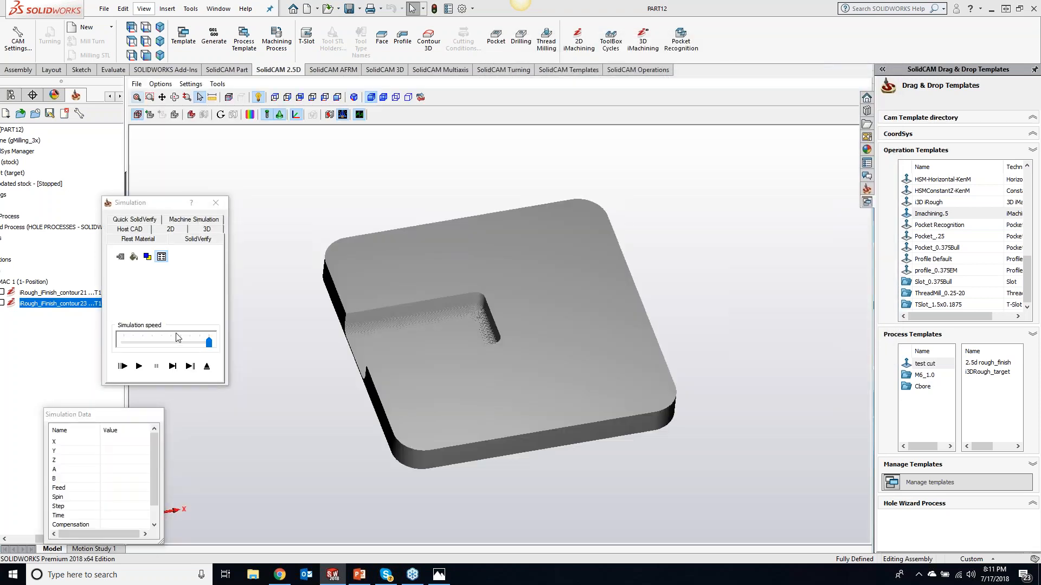
{"action": "left_click", "coordinate": [139, 367]}
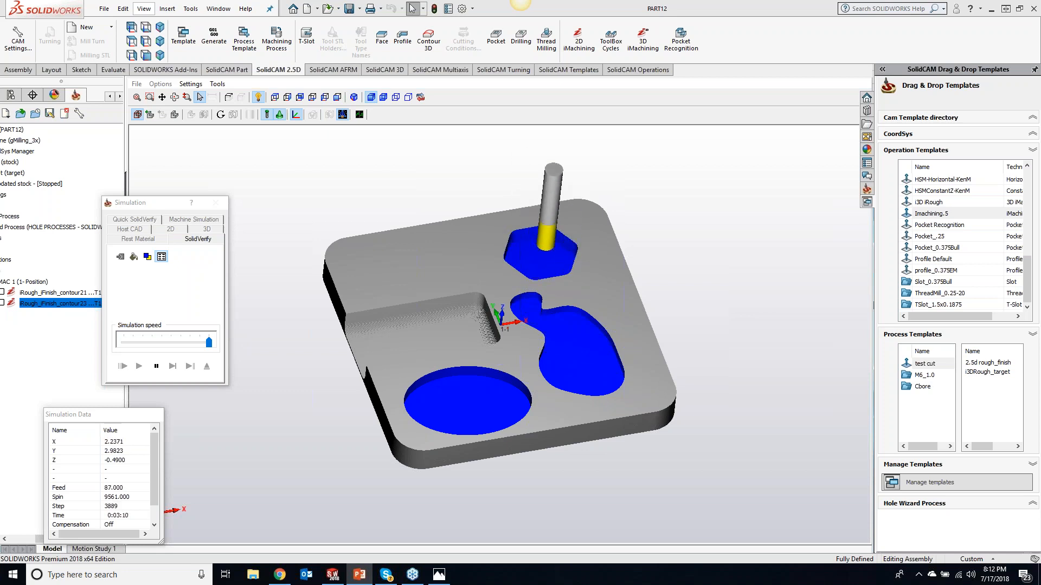
{"action": "left_click", "coordinate": [190, 84]}
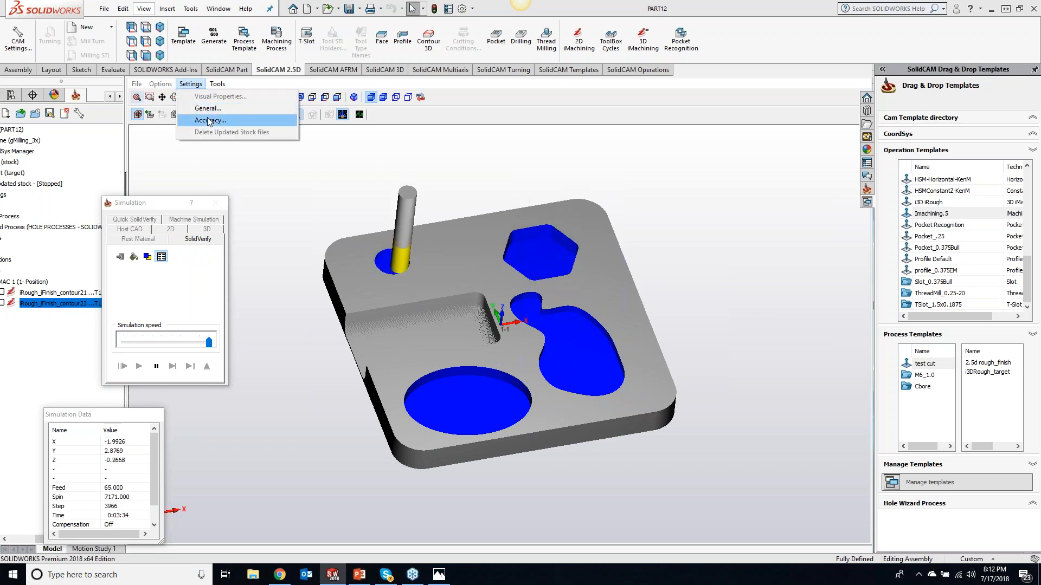
{"action": "left_click", "coordinate": [210, 121]}
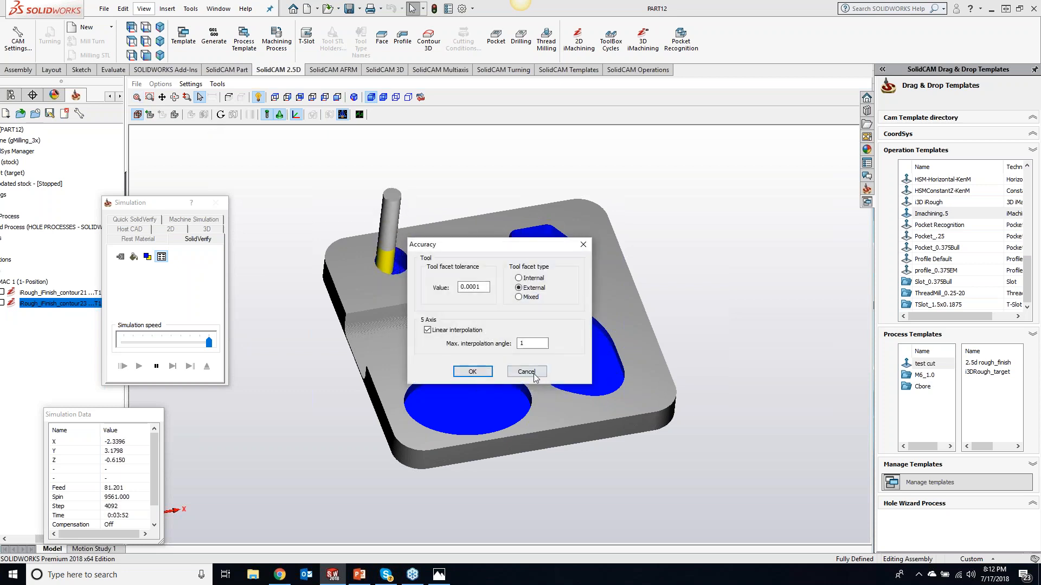
{"action": "left_click", "coordinate": [526, 372]}
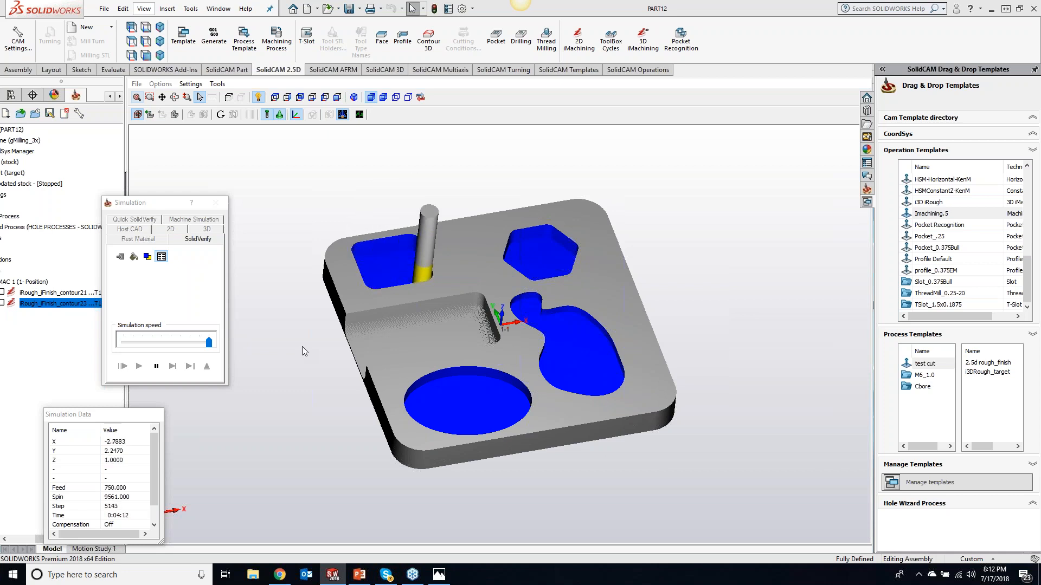
Compare the machined stock with the target model using the current tolerances, then leave the simulation.
{"action": "left_click", "coordinate": [250, 115]}
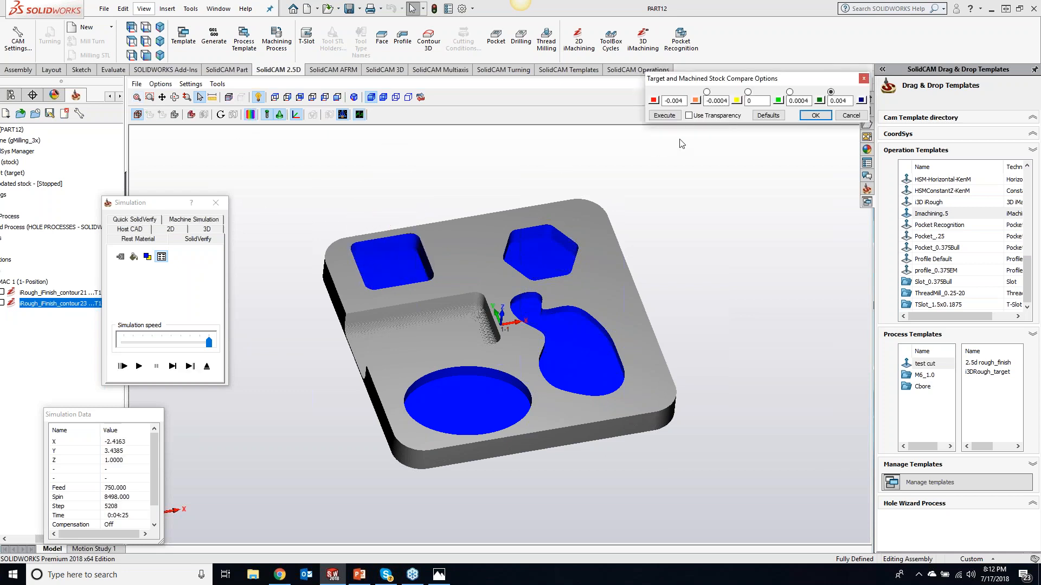
{"action": "left_click", "coordinate": [664, 115]}
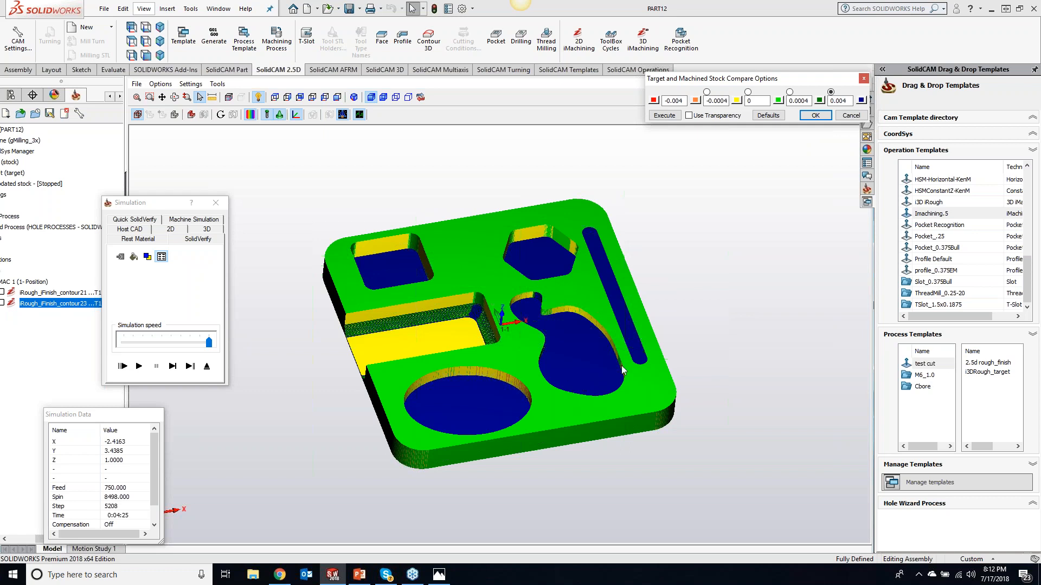
{"action": "left_click", "coordinate": [815, 115]}
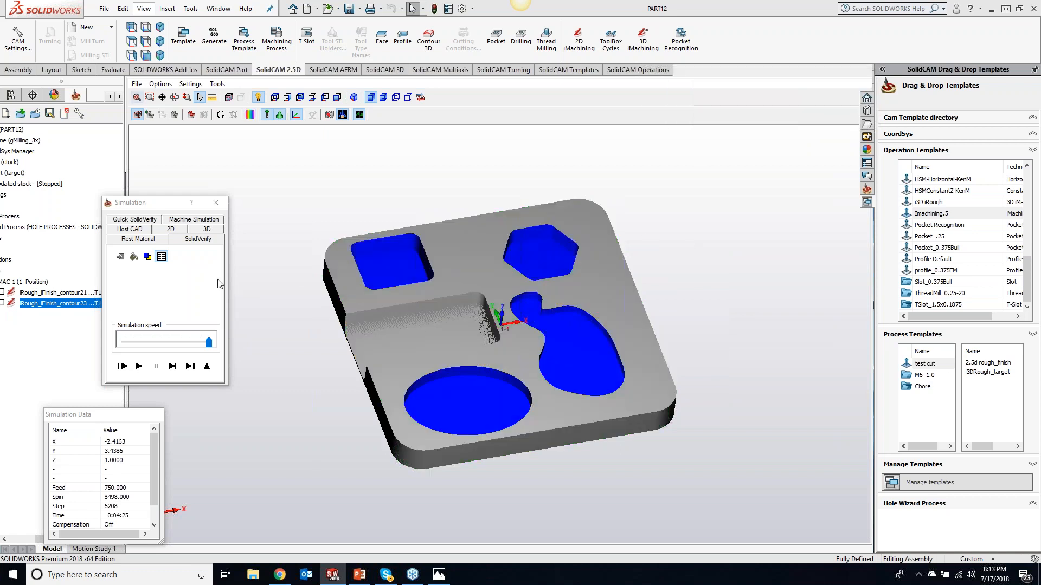
{"action": "left_click", "coordinate": [215, 204]}
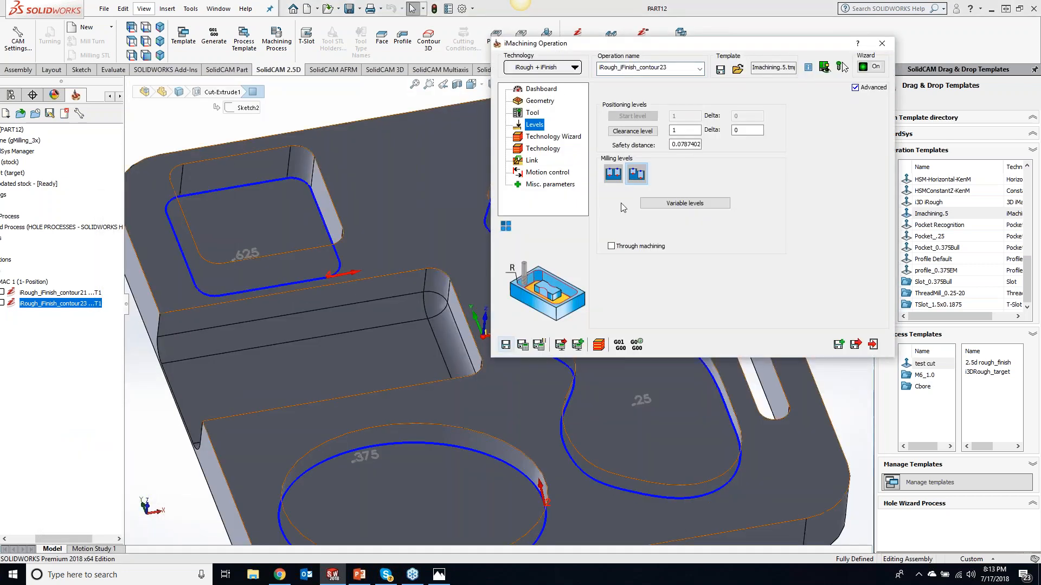
Recalculate iRough_iFinish_contour23, examine its roughing and finishing toolpaths across the four pockets, and close the operation.
{"action": "left_click", "coordinate": [540, 90]}
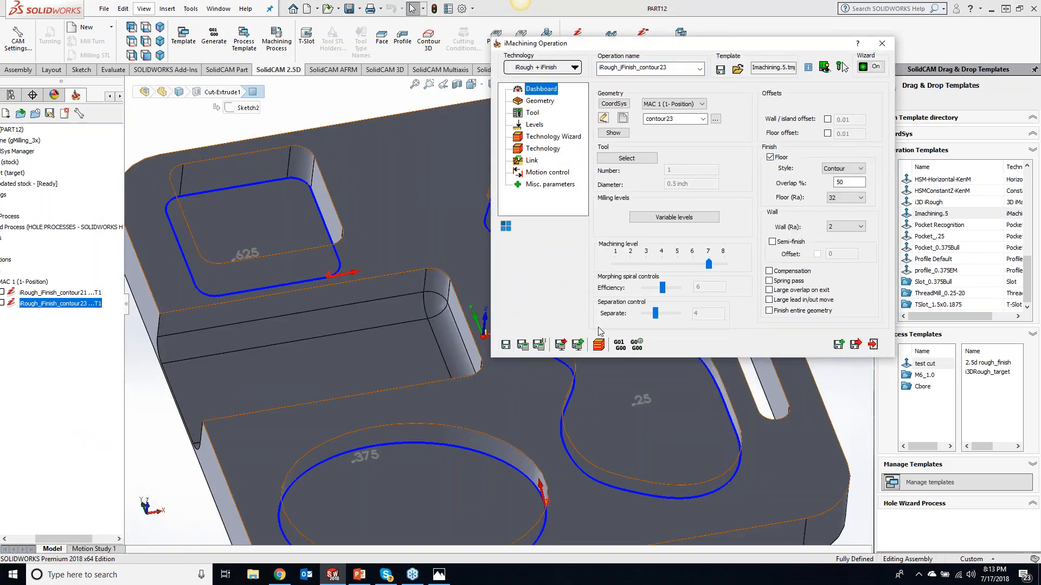
{"action": "left_click", "coordinate": [560, 345]}
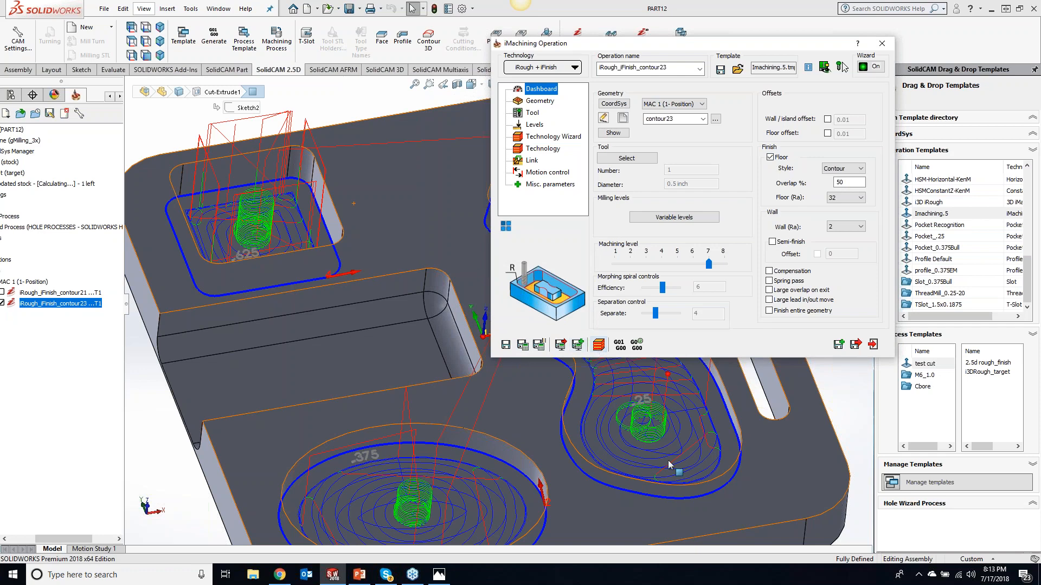
{"action": "double_click", "coordinate": [713, 47]}
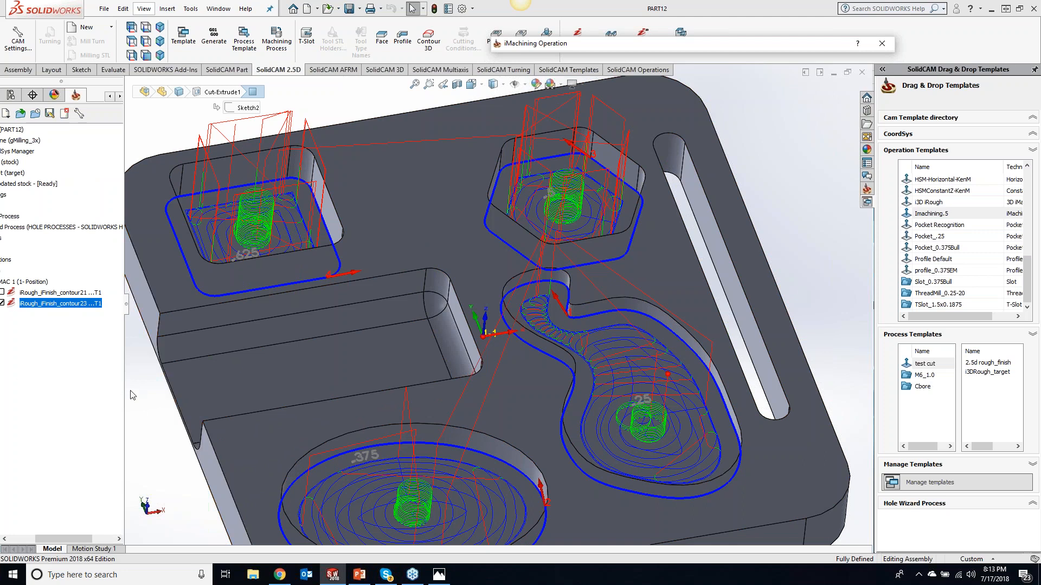
{"action": "left_click_drag", "start_coordinate": [124, 390], "coordinate": [161, 383]}
{"action": "scroll", "coordinate": [341, 360], "scroll_direction": "up", "scroll_amount": 3}
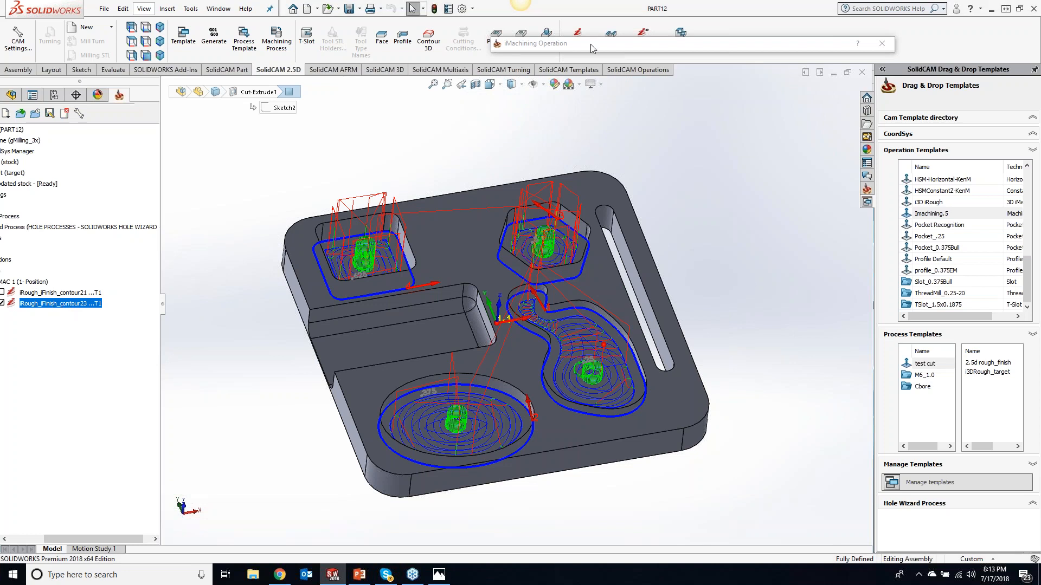
{"action": "left_click", "coordinate": [882, 43]}
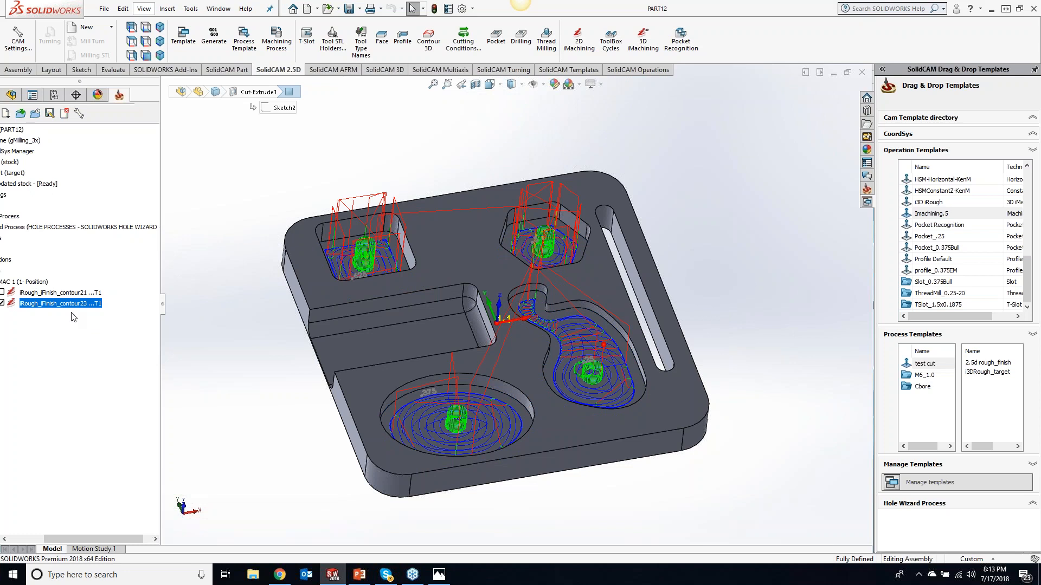
Suppress the iRough_iFinish_contour23 operation and apply the Imachining.5 operation template to the floor of the .625 pocket.
{"action": "right_click", "coordinate": [83, 304]}
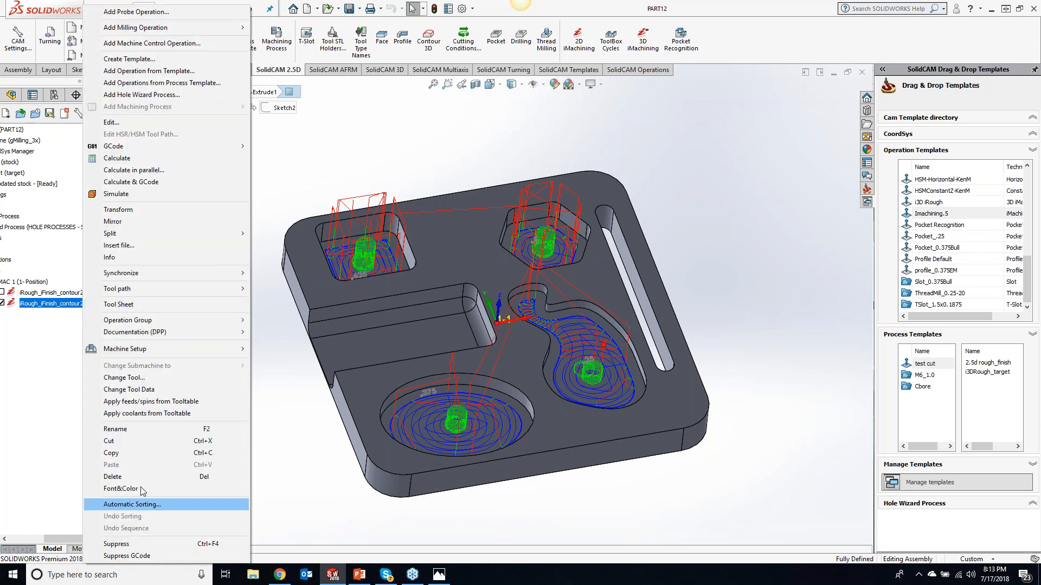
{"action": "left_click", "coordinate": [141, 542]}
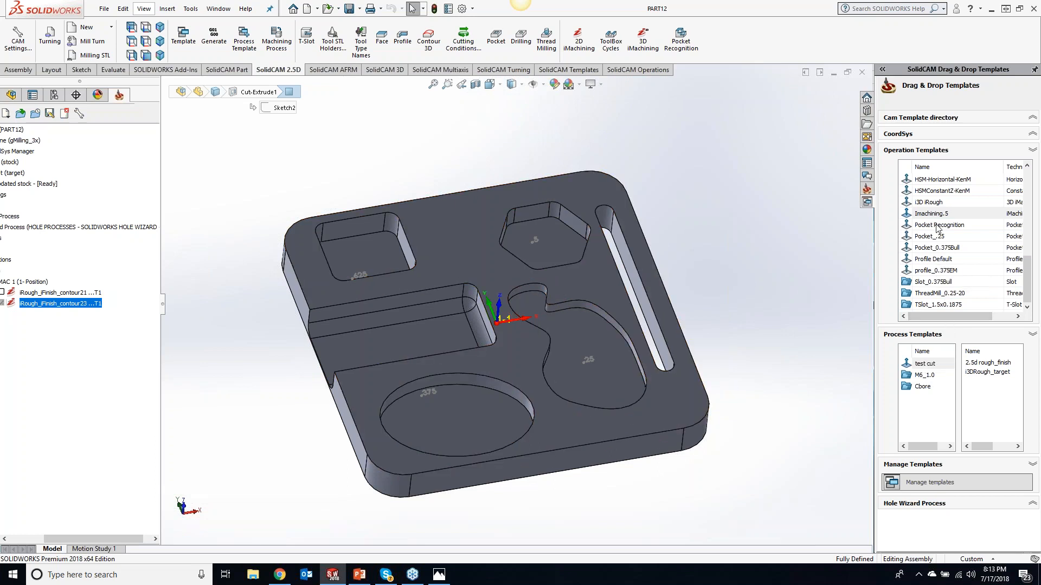
{"action": "left_click_drag", "start_coordinate": [938, 224], "coordinate": [404, 250]}
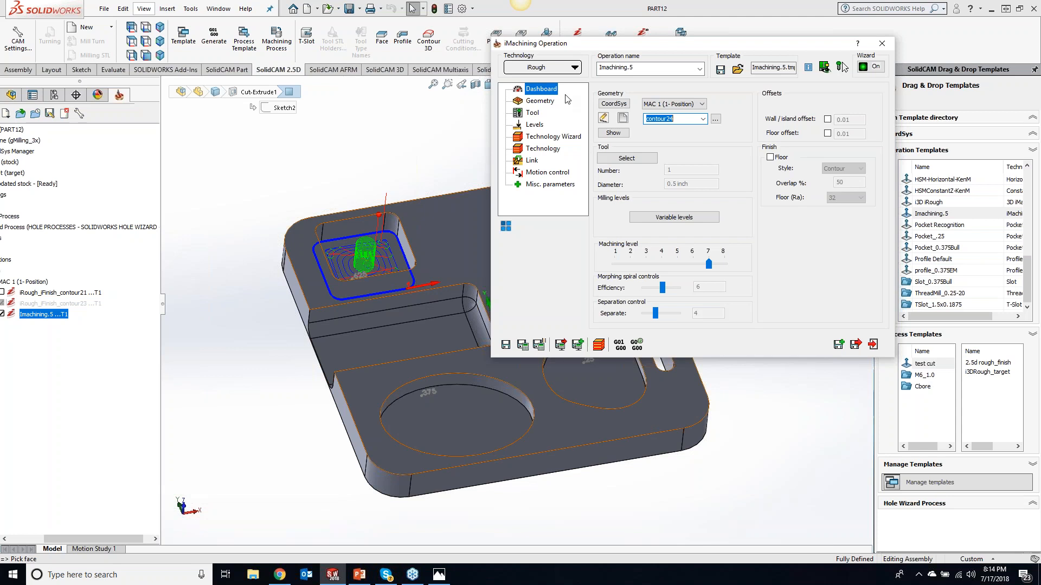
Change the new operation's technology to Multi-tool and add tool 2, the 0.5 inch end mill, as the second tool.
{"action": "left_click", "coordinate": [547, 69]}
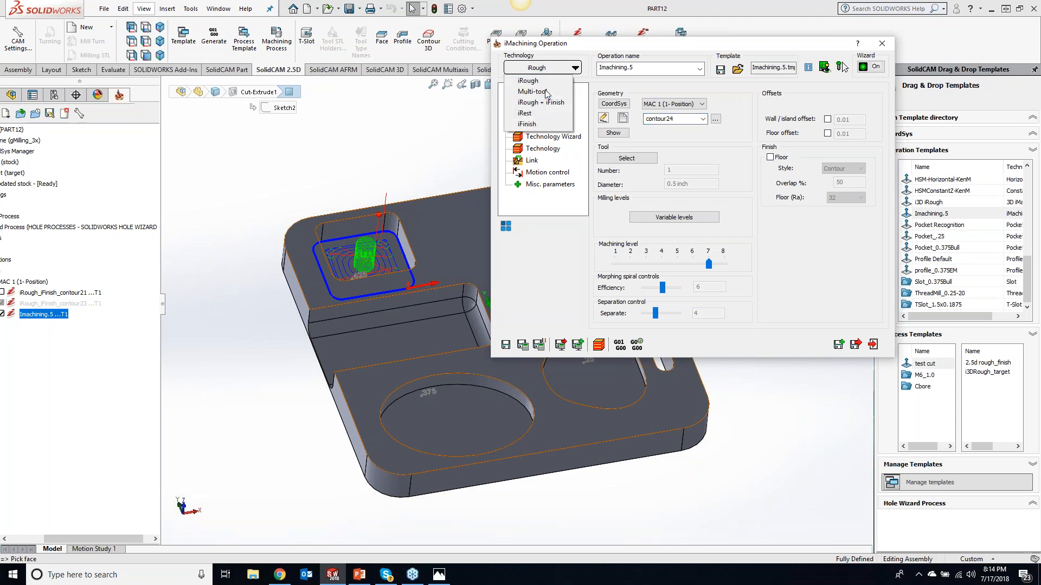
{"action": "left_click", "coordinate": [547, 91]}
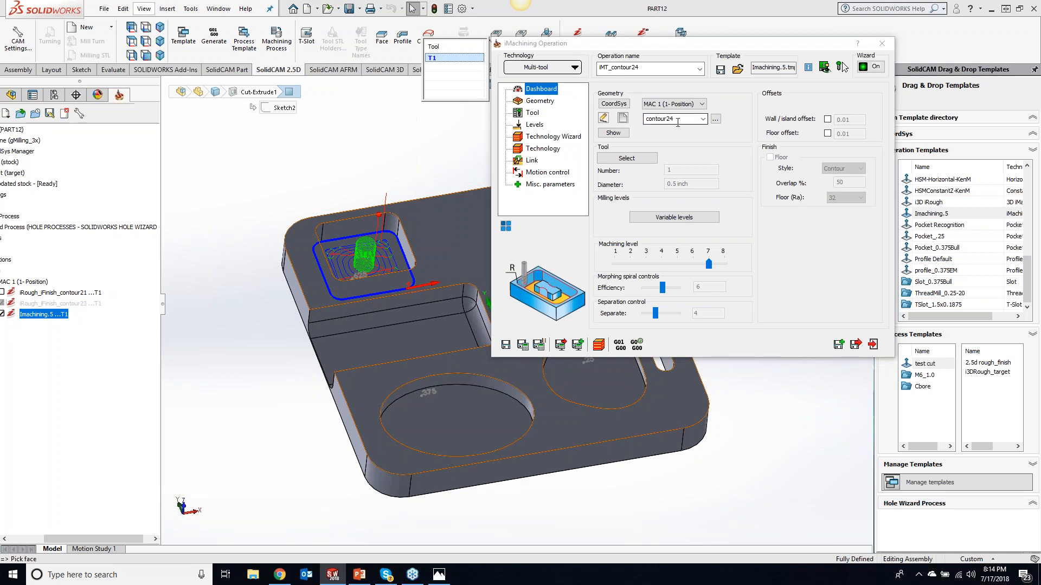
{"action": "left_click", "coordinate": [535, 113]}
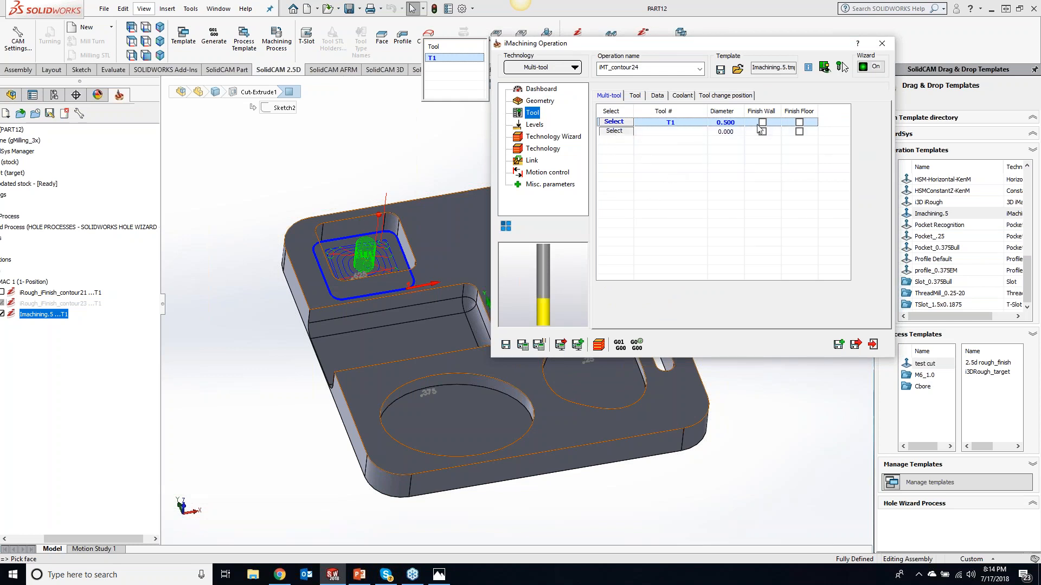
{"action": "left_click", "coordinate": [620, 132]}
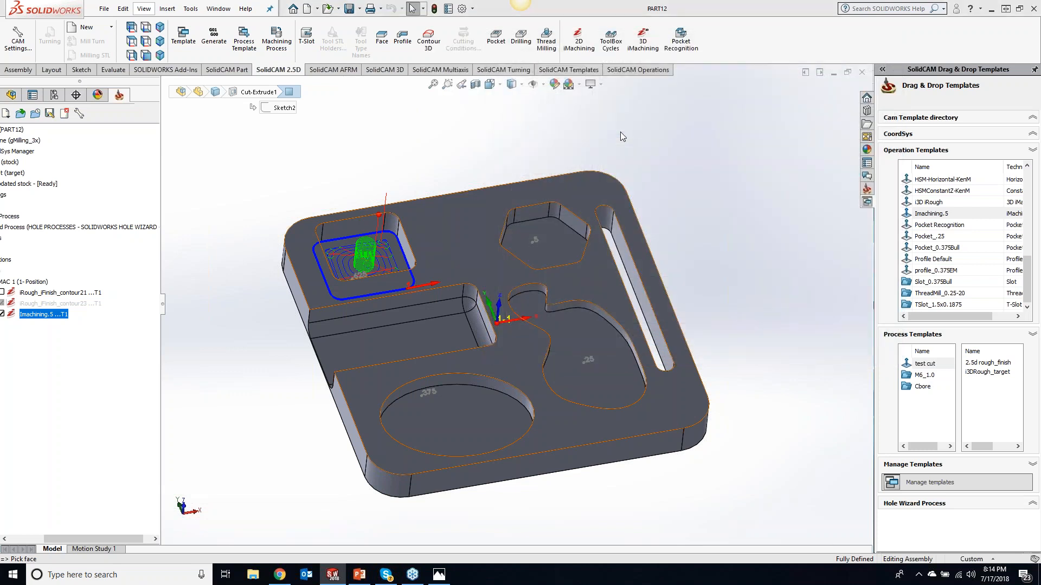
{"action": "left_click", "coordinate": [288, 265]}
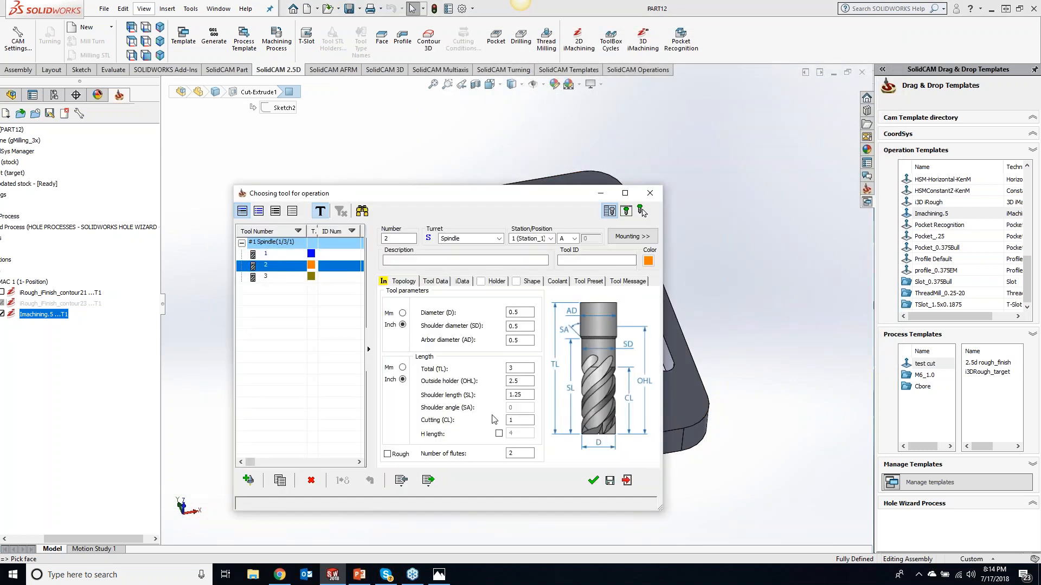
{"action": "left_click", "coordinate": [593, 480]}
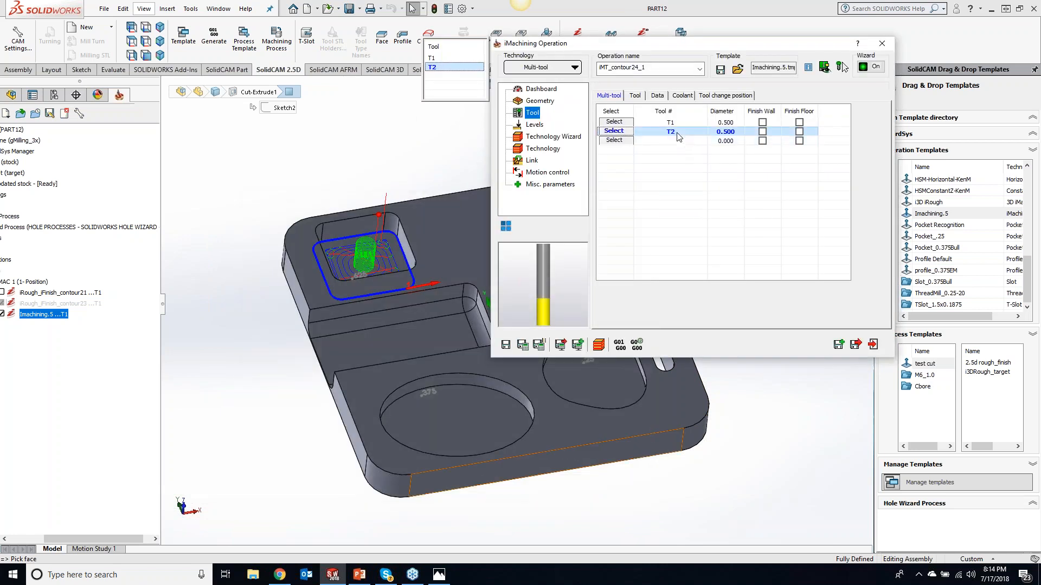
Assign wall and floor finishing to tool T2, leaving T1 for roughing, then save and calculate the multi-tool operation.
{"action": "left_click", "coordinate": [763, 133]}
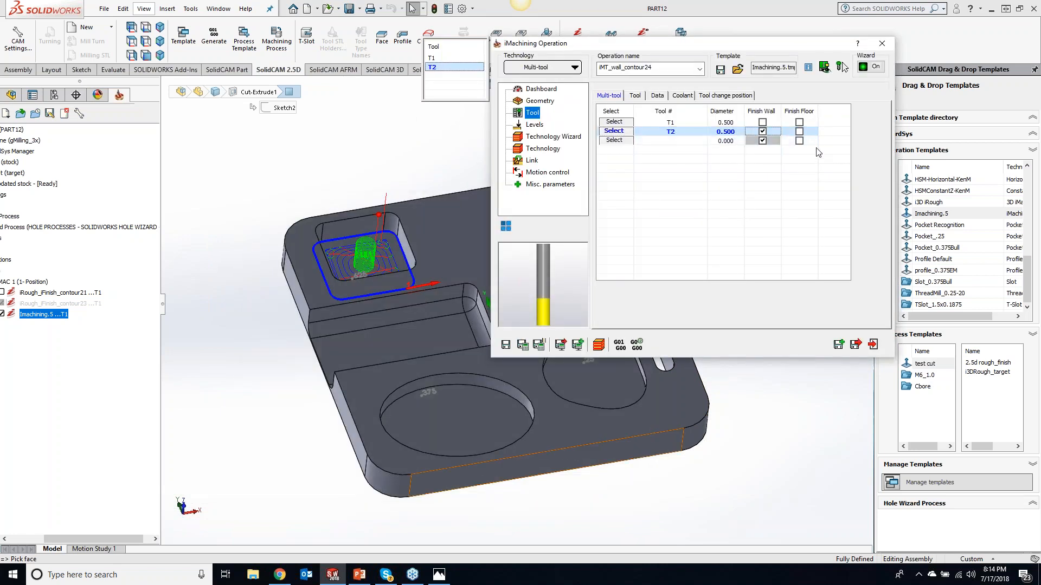
{"action": "left_click", "coordinate": [800, 133]}
{"action": "key", "text": "Up"}
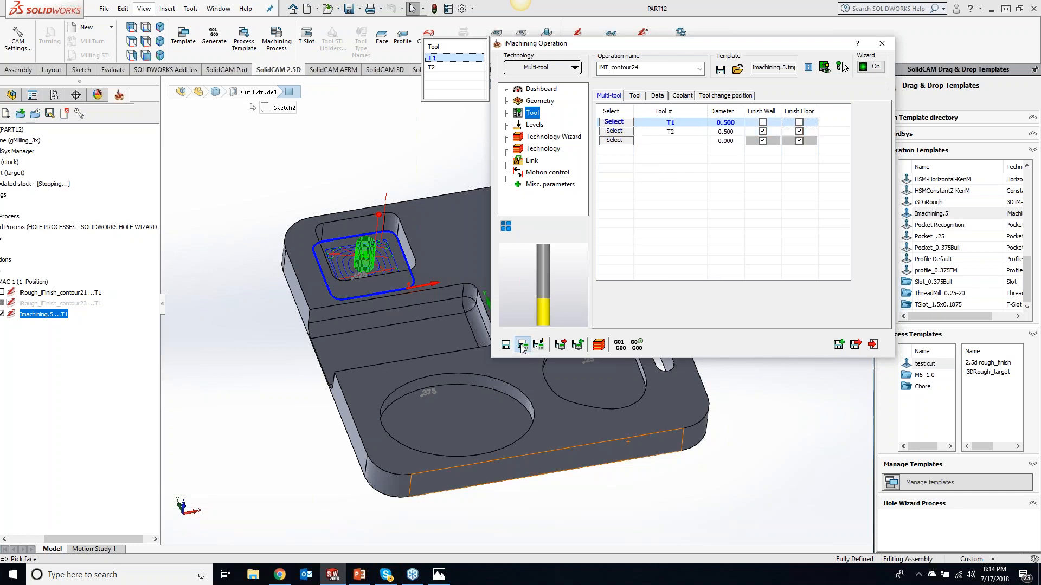
{"action": "left_click", "coordinate": [522, 348]}
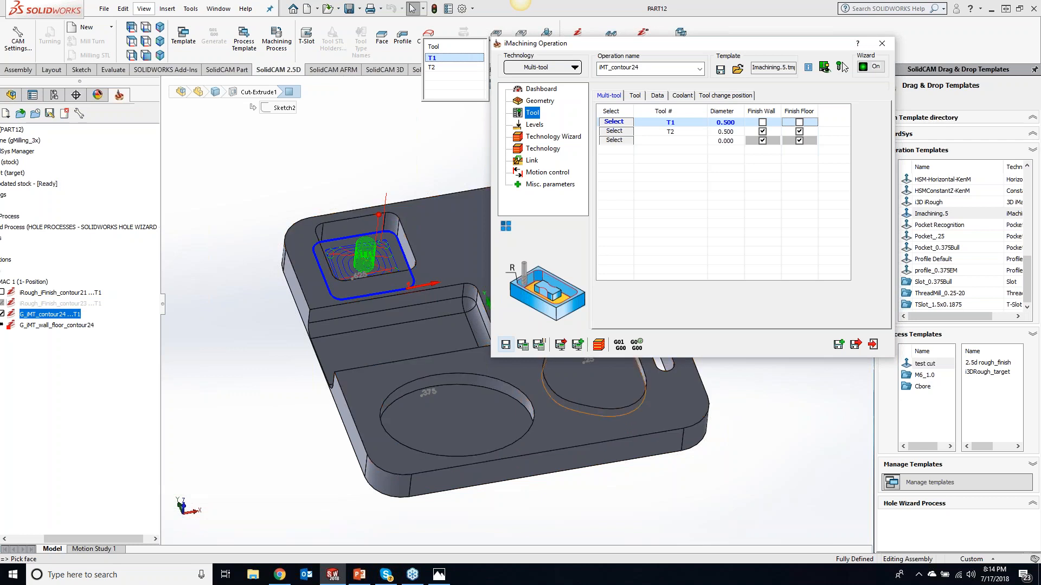
{"action": "left_click", "coordinate": [522, 348]}
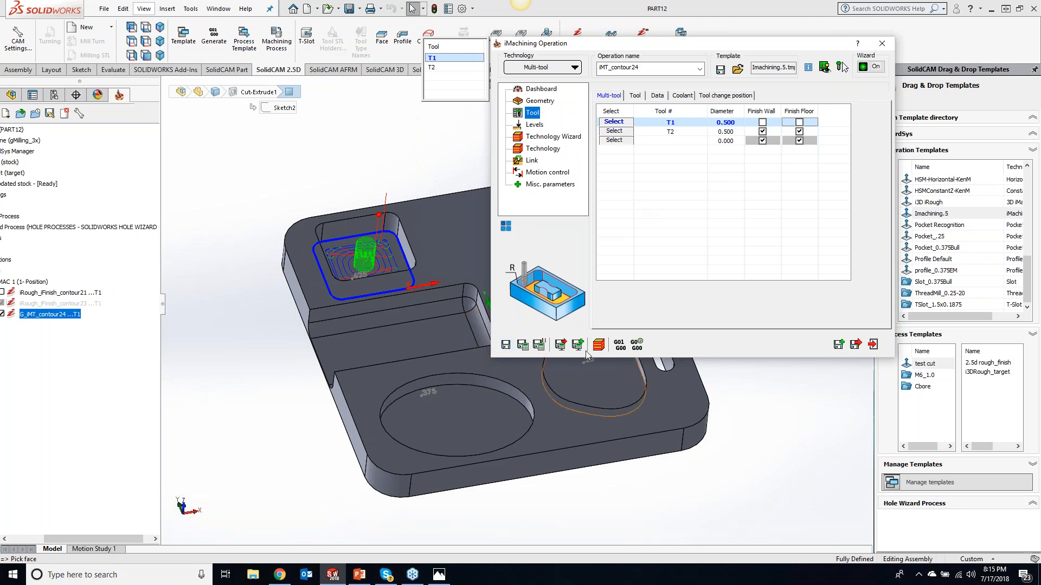
Simulate the multi-tool operation in SolidVerify, single-stepping the first moves, running through the whole operation, and closing the simulation.
{"action": "left_click", "coordinate": [599, 345]}
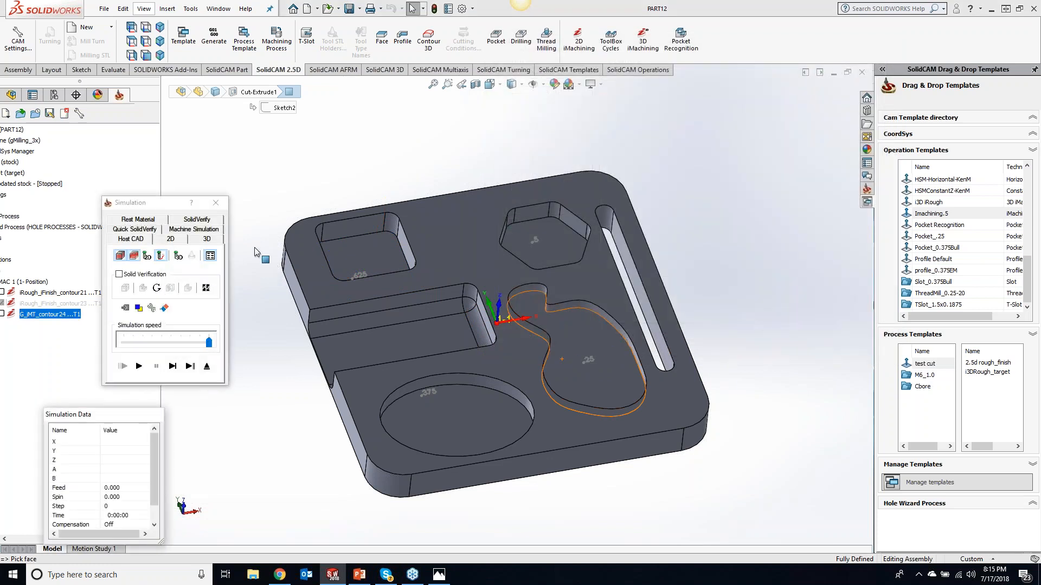
{"action": "left_click", "coordinate": [205, 223]}
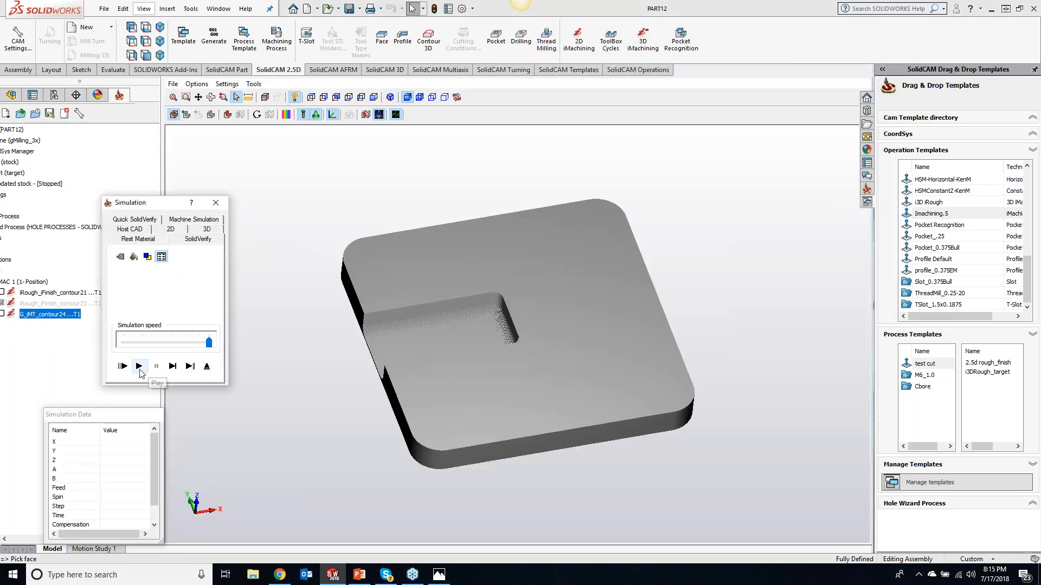
{"action": "left_click", "coordinate": [173, 366]}
{"action": "left_click", "coordinate": [174, 368]}
{"action": "left_click", "coordinate": [173, 367]}
{"action": "left_click", "coordinate": [173, 368]}
{"action": "left_click", "coordinate": [174, 367]}
{"action": "left_click", "coordinate": [173, 368]}
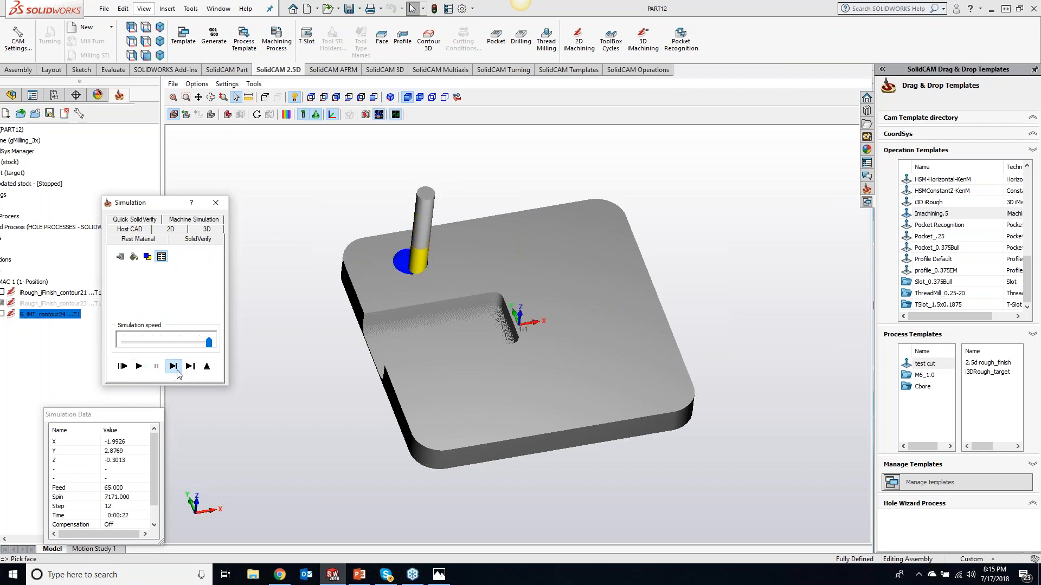
{"action": "left_click", "coordinate": [174, 367]}
{"action": "left_click", "coordinate": [173, 368]}
{"action": "left_click", "coordinate": [176, 370]}
{"action": "left_click", "coordinate": [177, 370]}
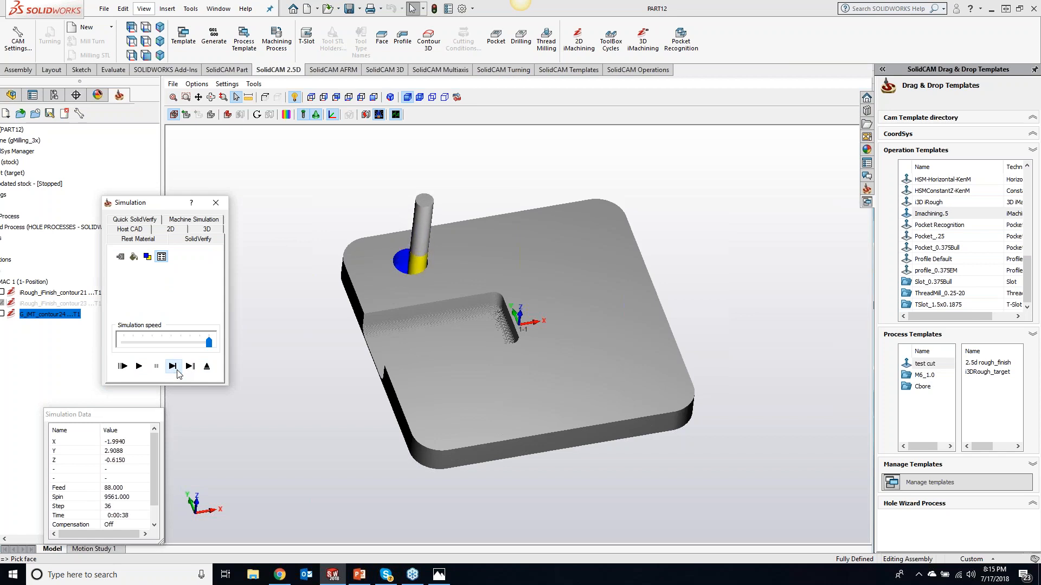
{"action": "left_click", "coordinate": [189, 368]}
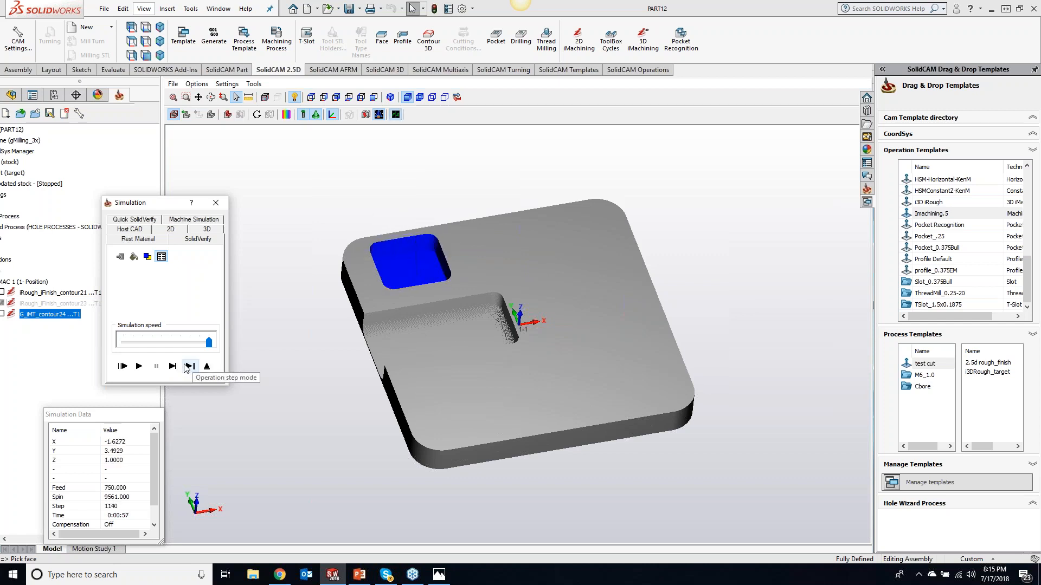
{"action": "left_click", "coordinate": [216, 202]}
Generate the G-code for iMT_contour24 and search the NC file for m6.
{"action": "left_click", "coordinate": [620, 346]}
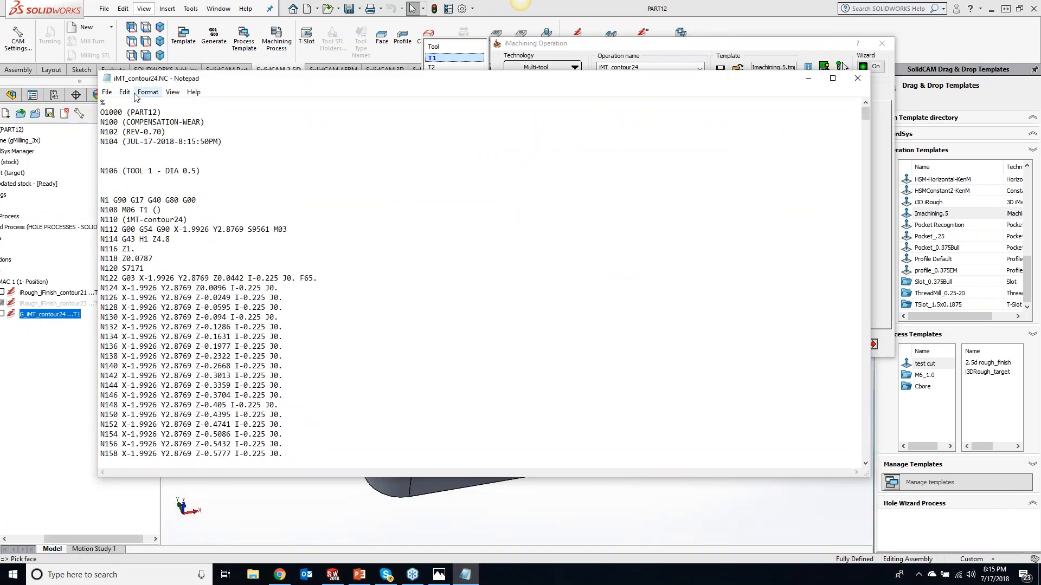
{"action": "left_click", "coordinate": [125, 92]}
{"action": "left_click", "coordinate": [140, 172]}
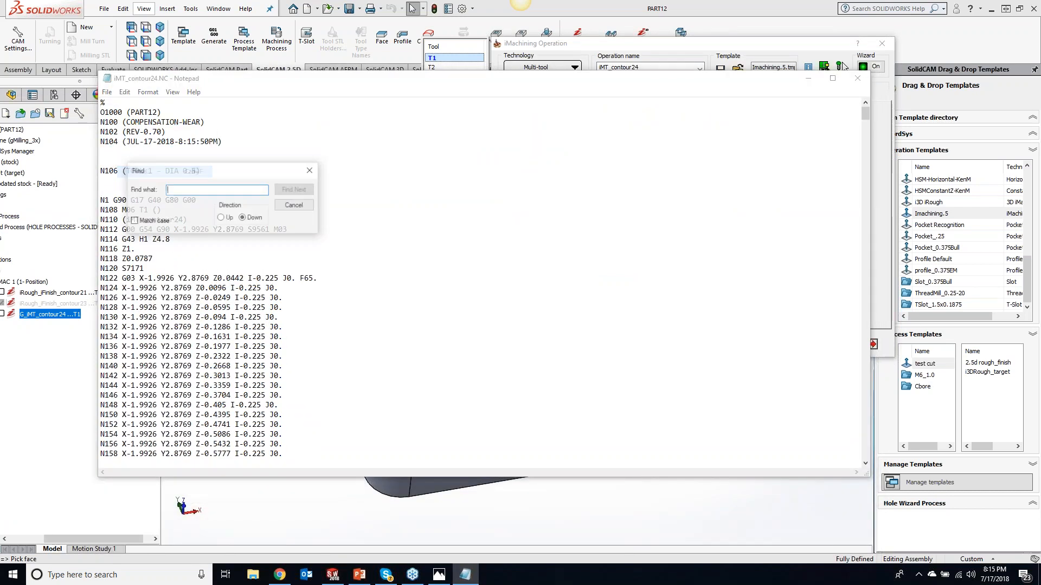
{"action": "type", "text": "m"}
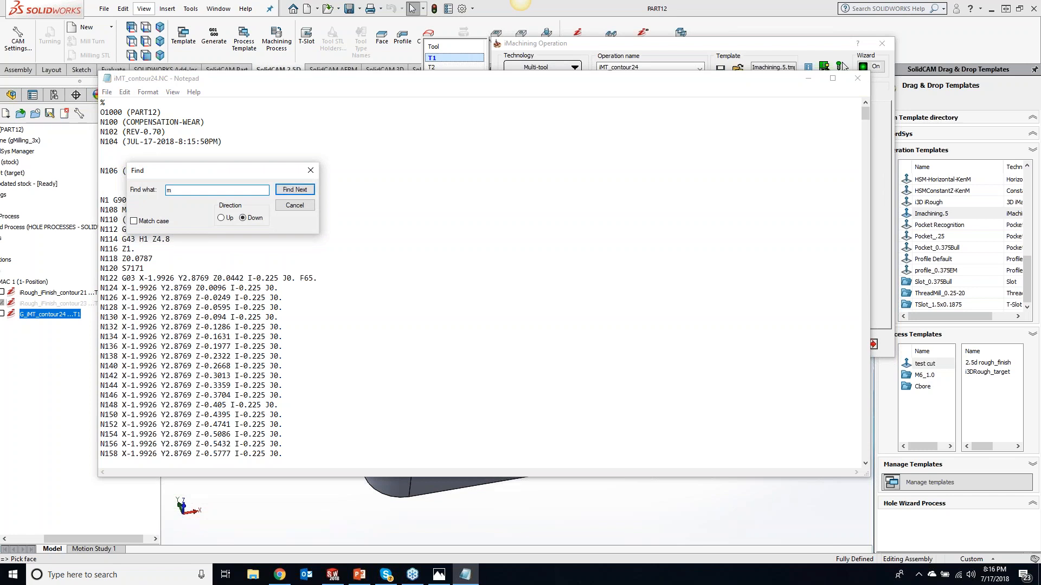
{"action": "type", "text": "6"}
{"action": "left_click", "coordinate": [294, 190]}
{"action": "left_click", "coordinate": [545, 326]}
{"action": "left_click_drag", "start_coordinate": [244, 170], "coordinate": [553, 166]}
{"action": "left_click", "coordinate": [140, 210]}
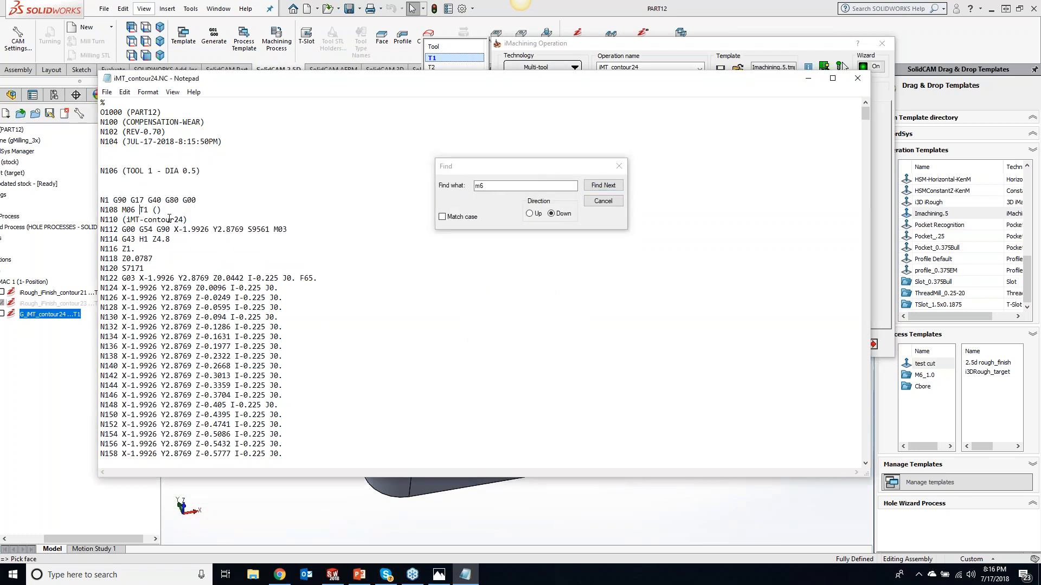
Search the NC file for m06 to check the tool changes, then close the file.
{"action": "left_click", "coordinate": [522, 190]}
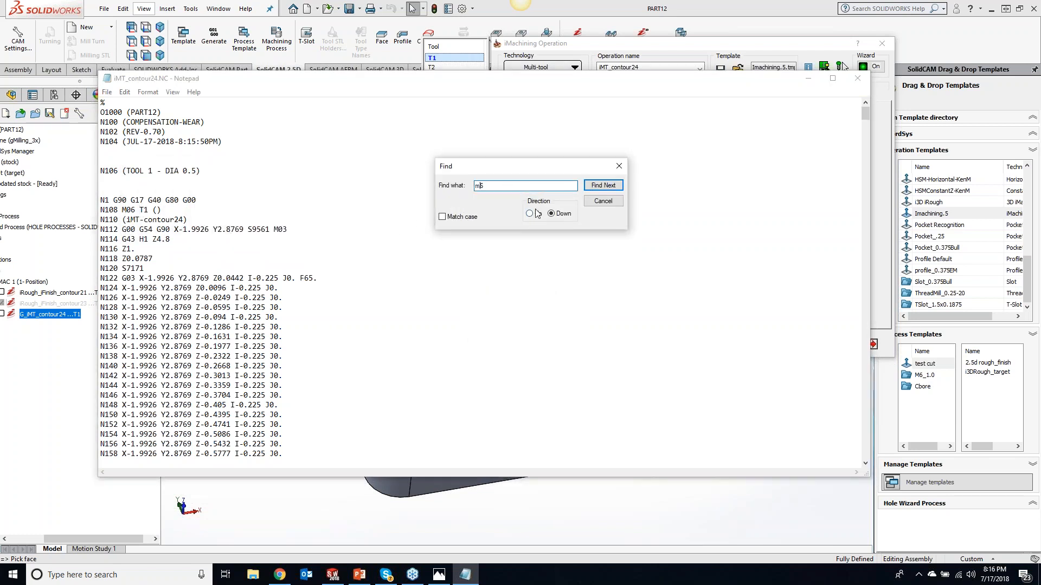
{"action": "type", "text": "0"}
{"action": "left_click", "coordinate": [609, 186]}
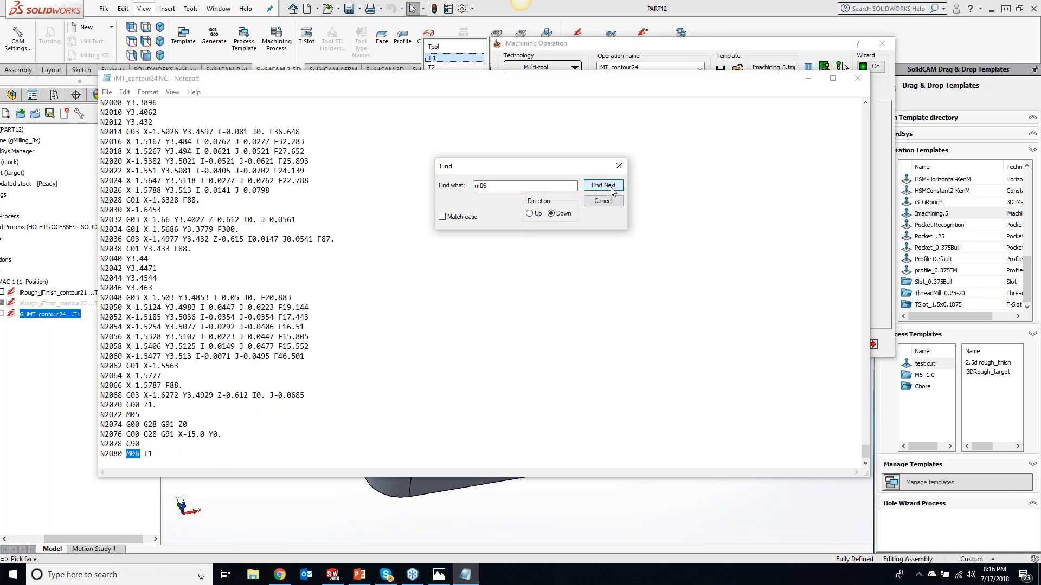
{"action": "left_click", "coordinate": [604, 185]}
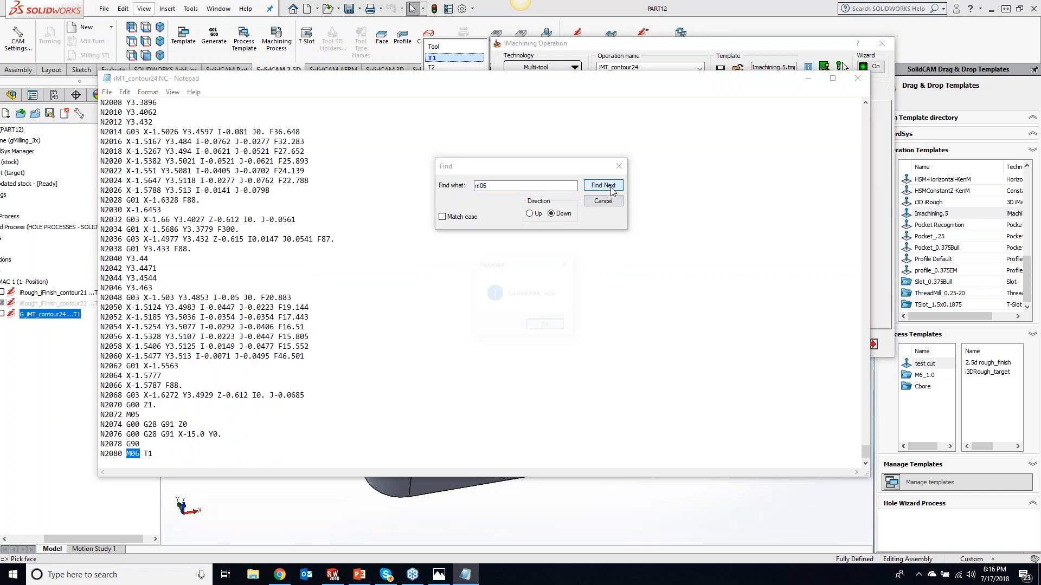
{"action": "left_click", "coordinate": [547, 328]}
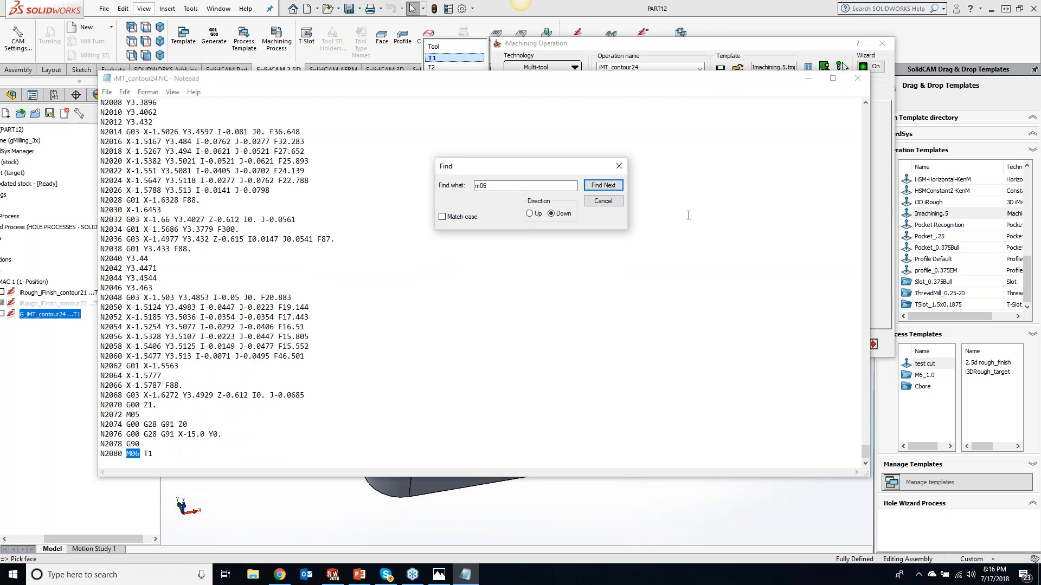
{"action": "left_click", "coordinate": [618, 165]}
{"action": "left_click", "coordinate": [858, 78]}
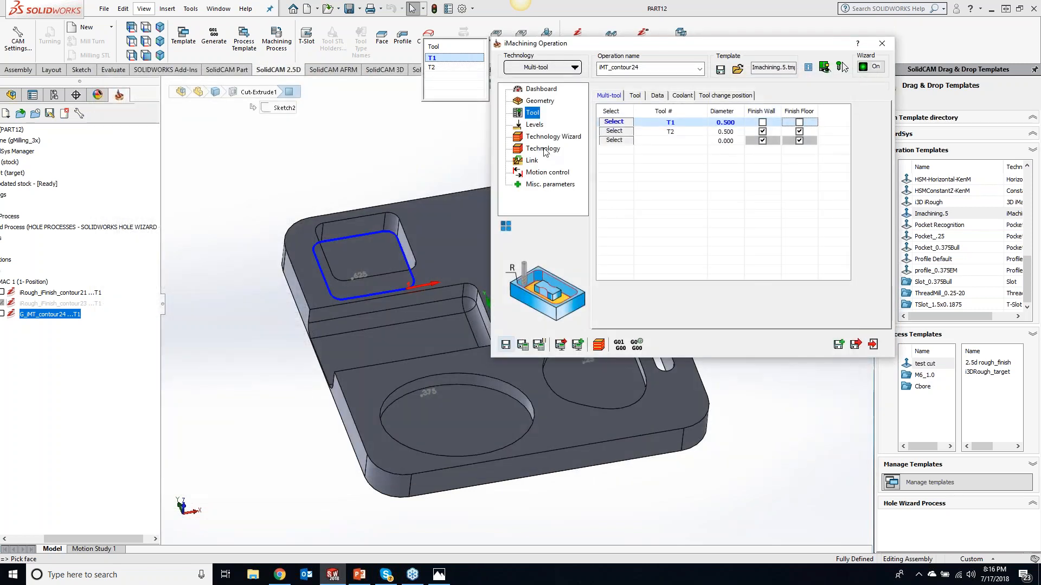
Replace the operation's second tool with tool 3, the 0.25 inch end mill, then save and calculate.
{"action": "left_click", "coordinate": [540, 149]}
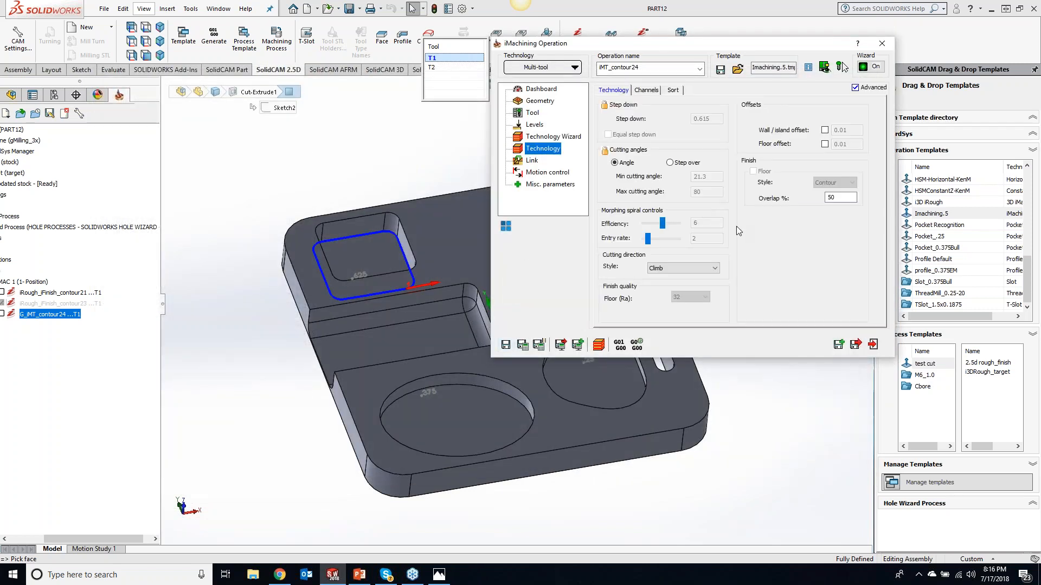
{"action": "left_click", "coordinate": [540, 102]}
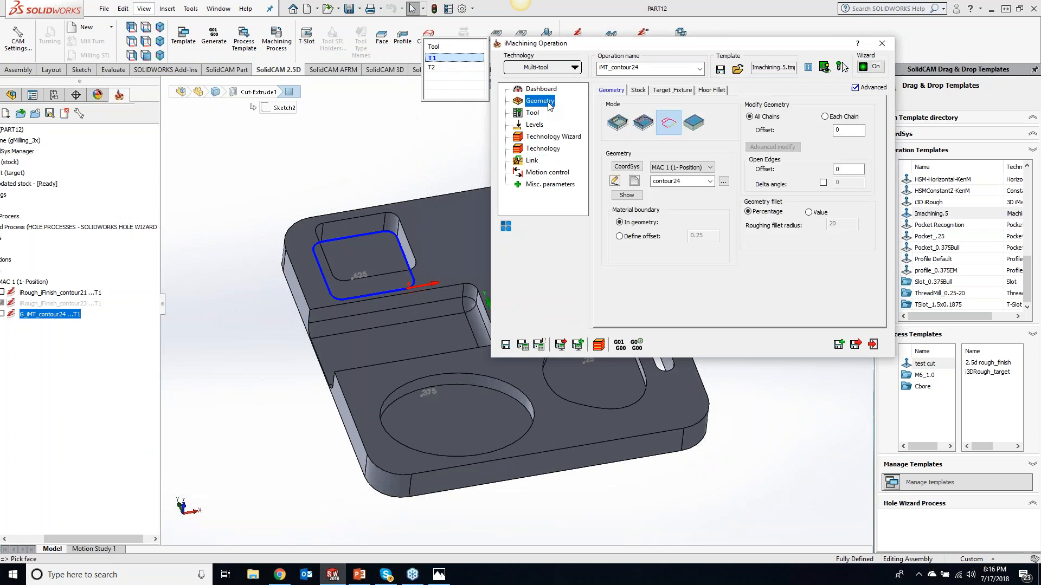
{"action": "left_click", "coordinate": [535, 114]}
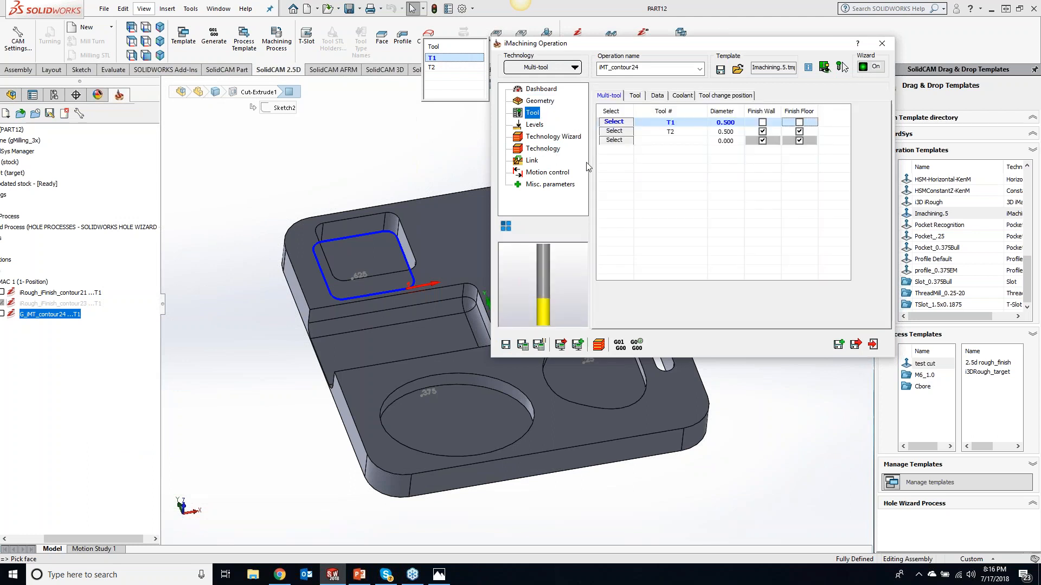
{"action": "left_click", "coordinate": [615, 132]}
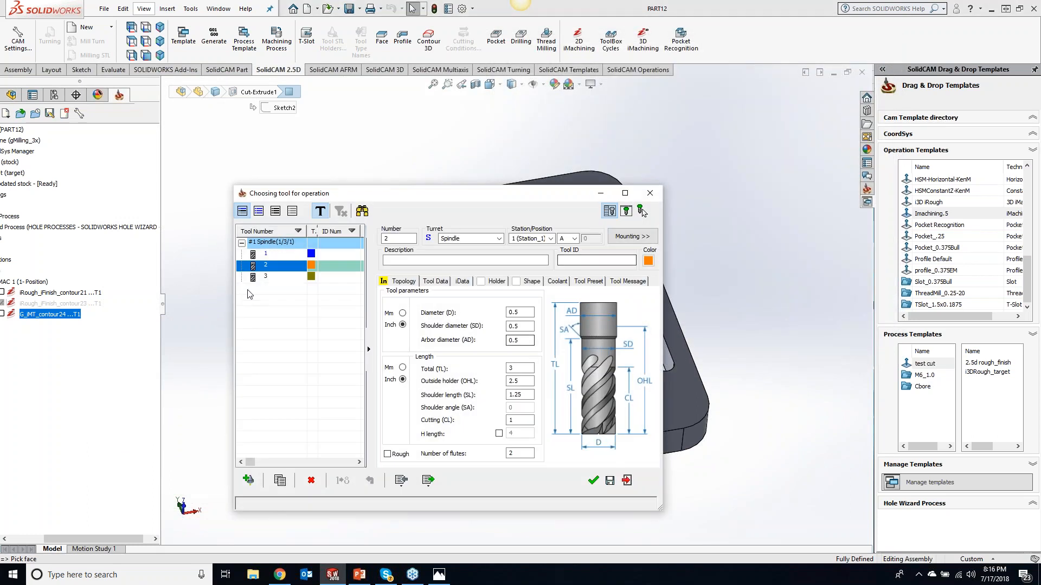
{"action": "left_click", "coordinate": [286, 280]}
{"action": "left_click", "coordinate": [593, 480]}
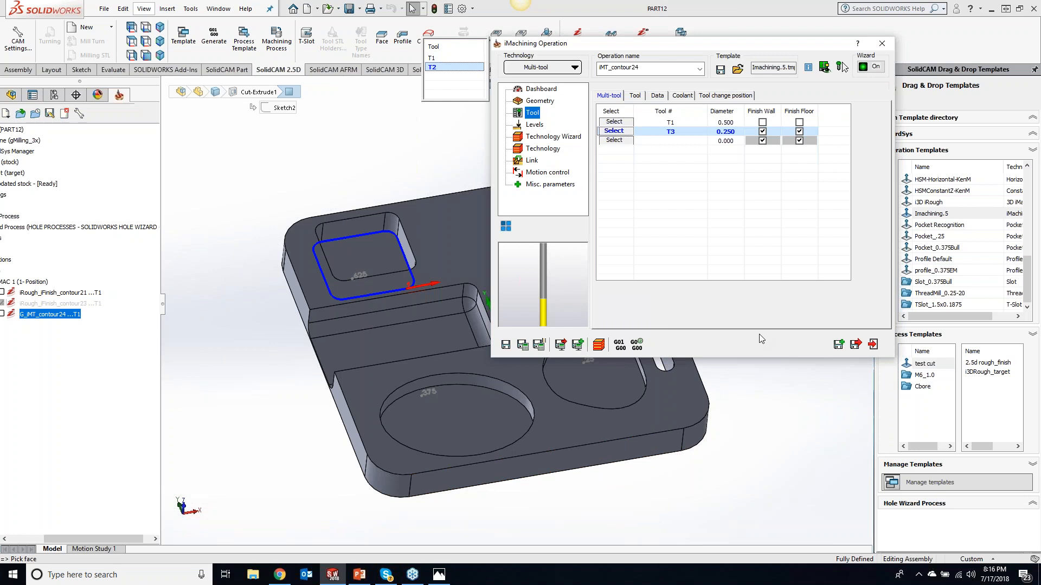
{"action": "left_click", "coordinate": [524, 347]}
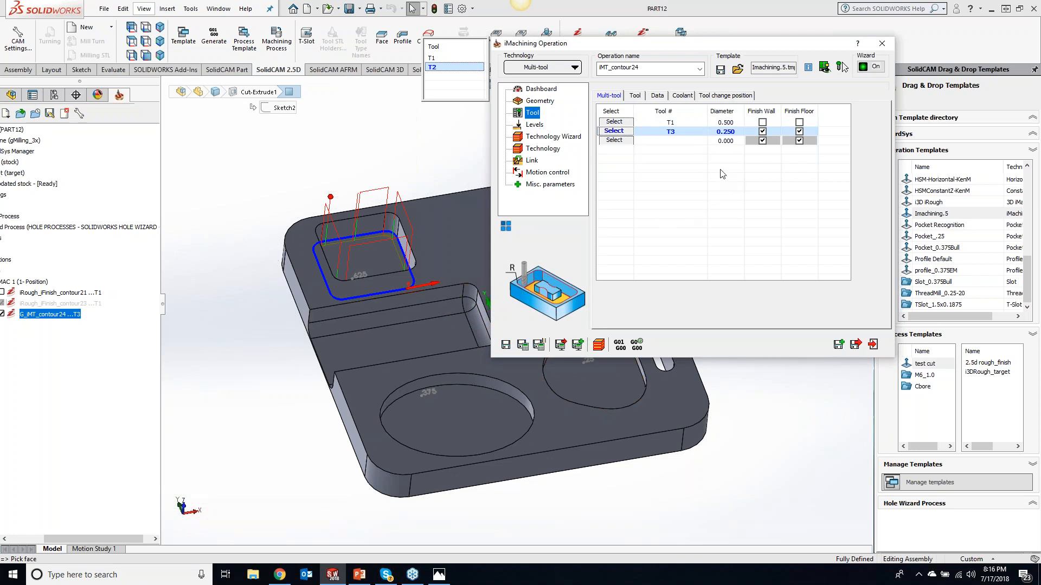
Play the SolidVerify simulation of the multi-tool operation with the 0.25 inch finishing tool and exit the simulation.
{"action": "left_click", "coordinate": [600, 348]}
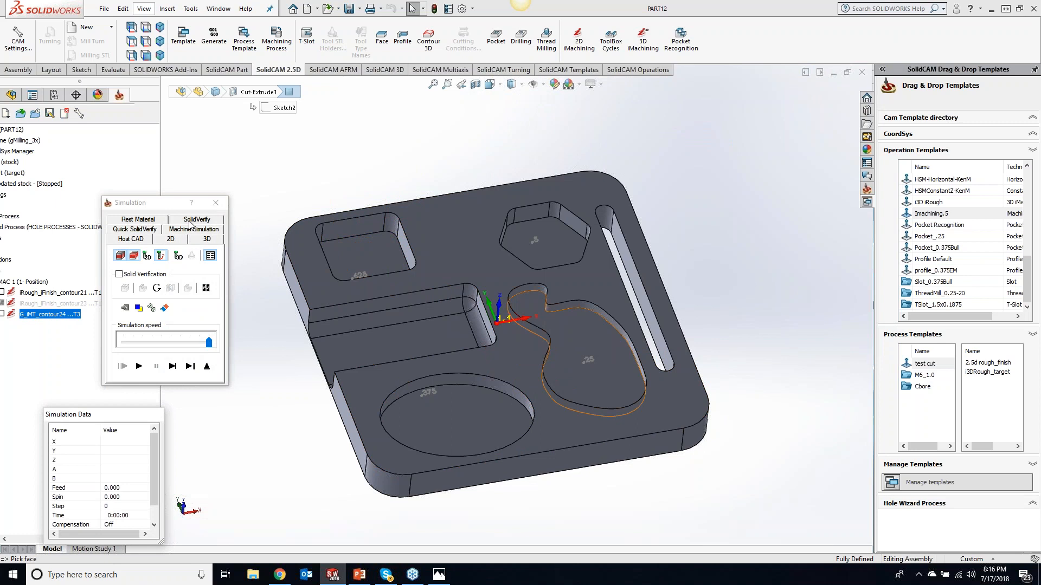
{"action": "left_click", "coordinate": [192, 220]}
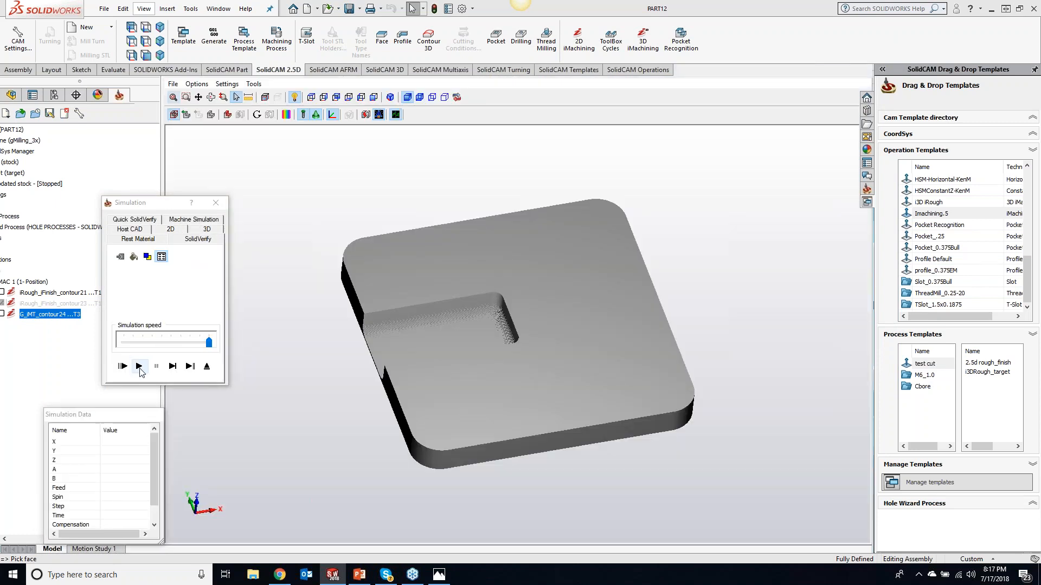
{"action": "left_click", "coordinate": [139, 366]}
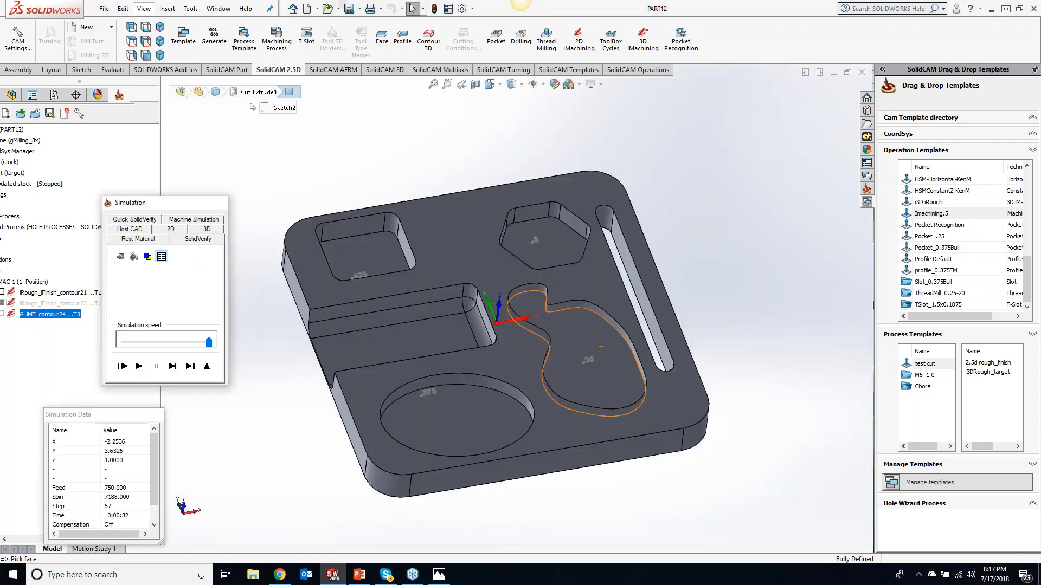
{"action": "left_click", "coordinate": [206, 366]}
Make tool 1, the 0.5 inch end mill, the active tool of the multi-tool operation, then save and recalculate.
{"action": "left_click", "coordinate": [540, 102]}
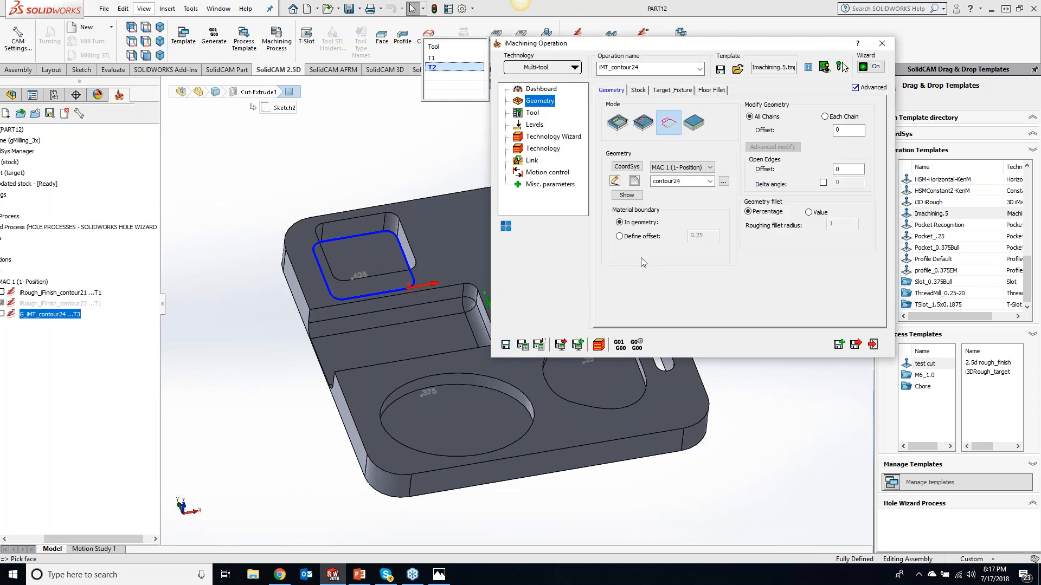
{"action": "left_click", "coordinate": [549, 89]}
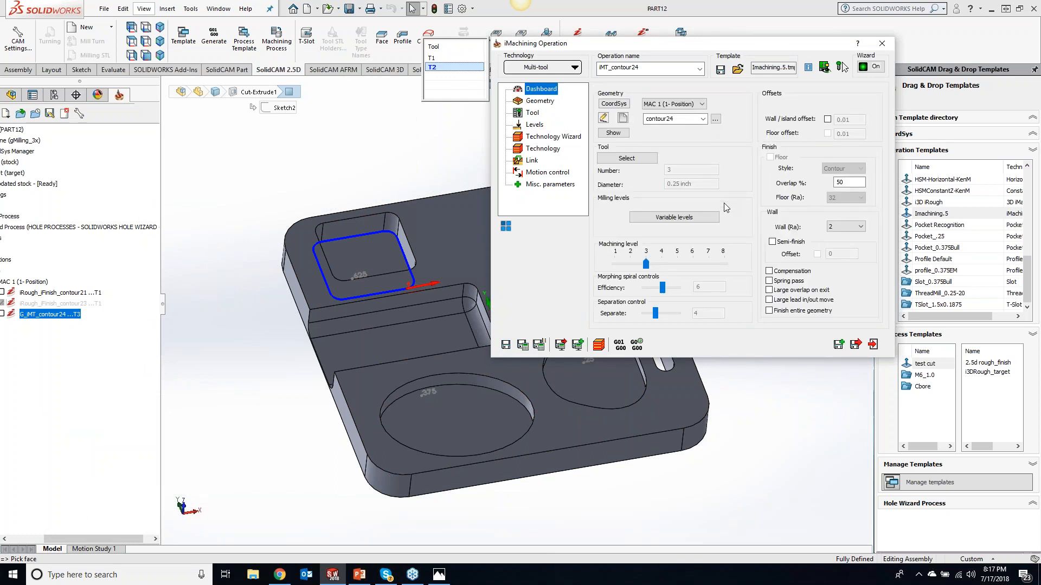
{"action": "left_click", "coordinate": [632, 159]}
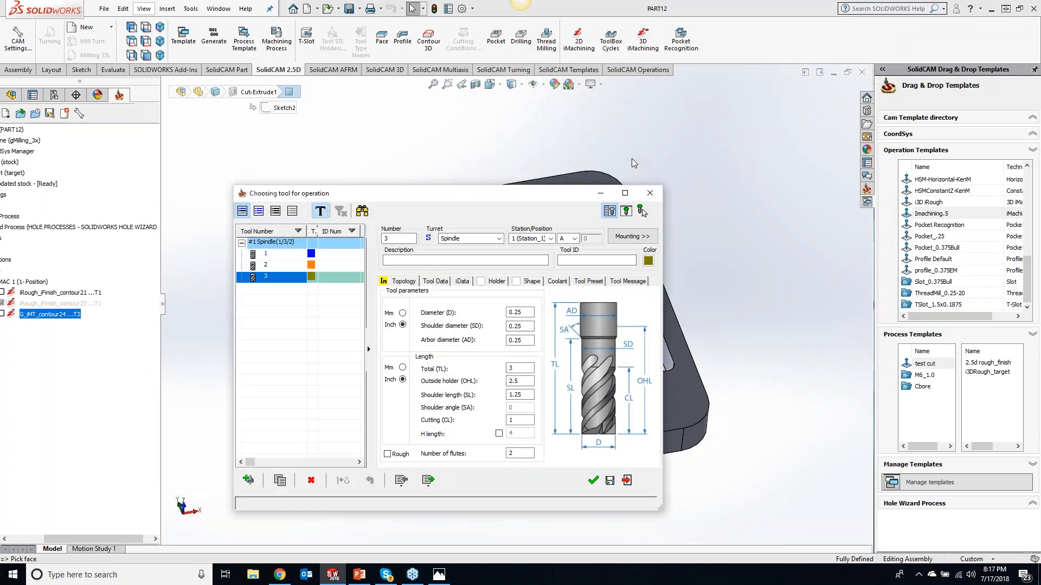
{"action": "left_click", "coordinate": [279, 254]}
{"action": "left_click", "coordinate": [595, 481]}
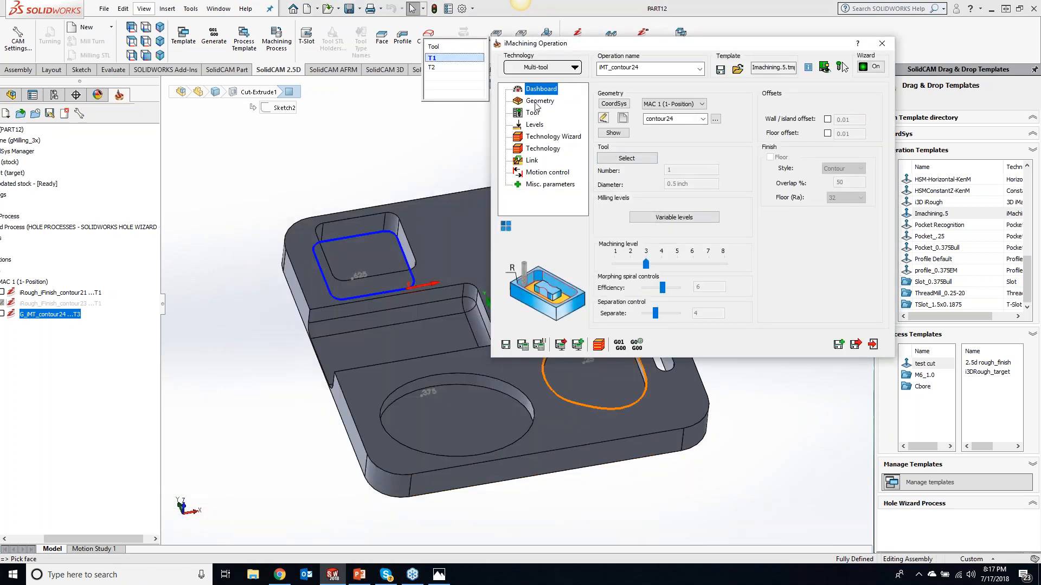
{"action": "left_click", "coordinate": [532, 112]}
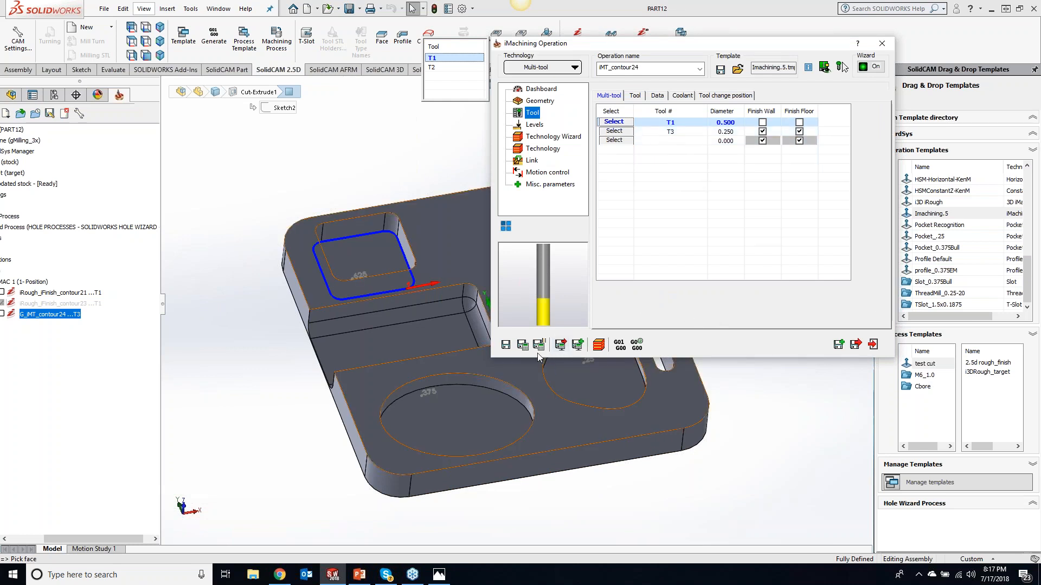
{"action": "left_click", "coordinate": [523, 345]}
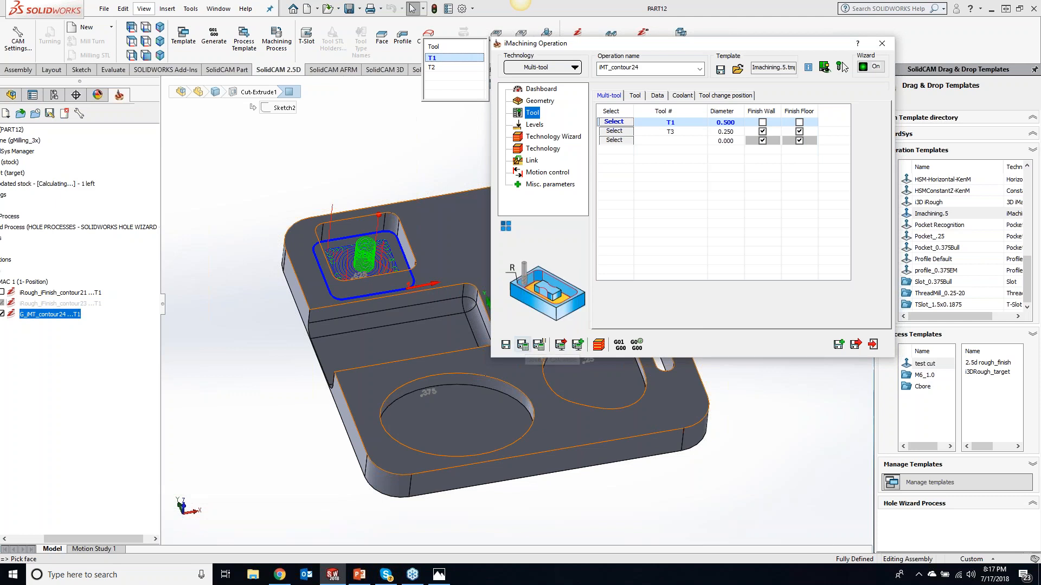
{"action": "left_click", "coordinate": [523, 345]}
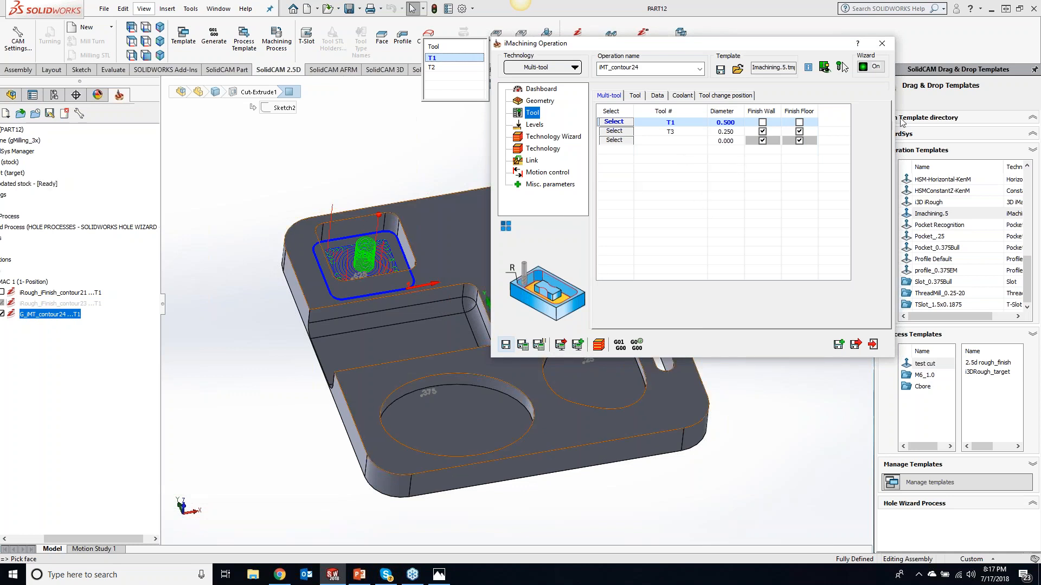
Close the multi-tool operation and delete iMT_contour24 from the operations list.
{"action": "left_click", "coordinate": [882, 46]}
{"action": "right_click", "coordinate": [63, 325]}
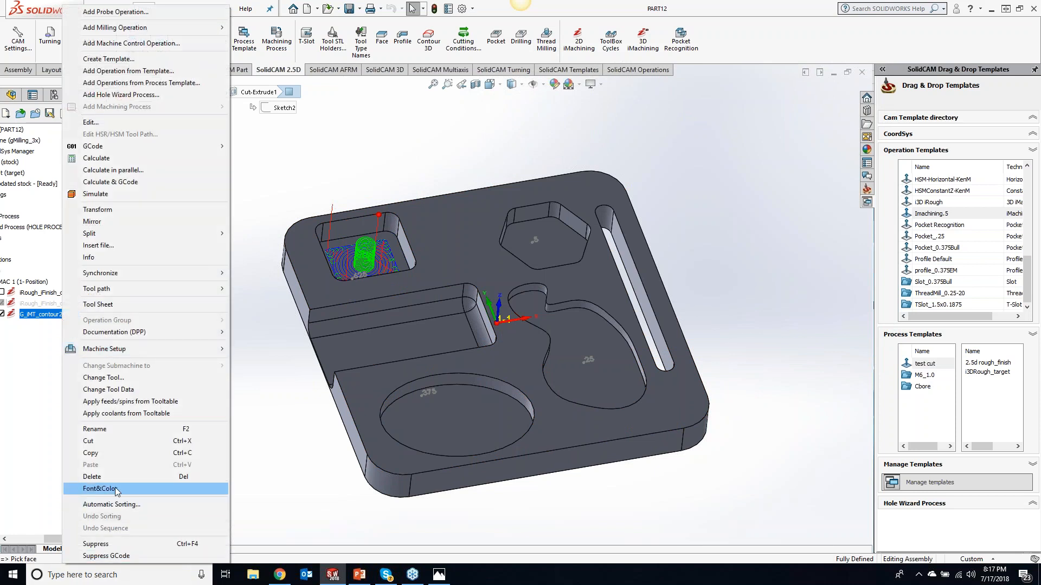
{"action": "left_click", "coordinate": [108, 477]}
{"action": "left_click", "coordinate": [502, 297]}
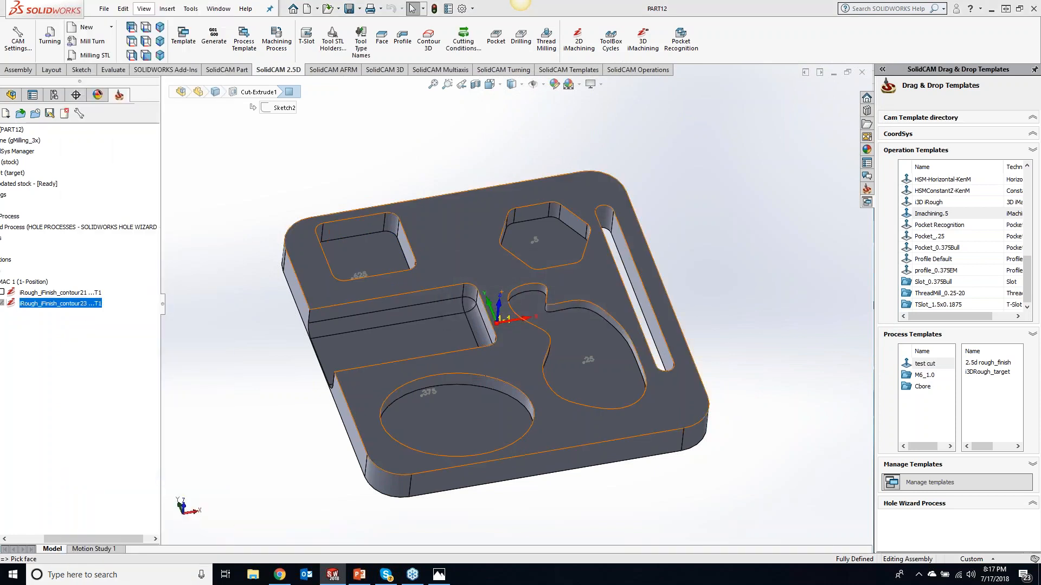
Start a new 2D iMachining operation and set its technology to Multi-tool.
{"action": "left_click", "coordinate": [579, 43]}
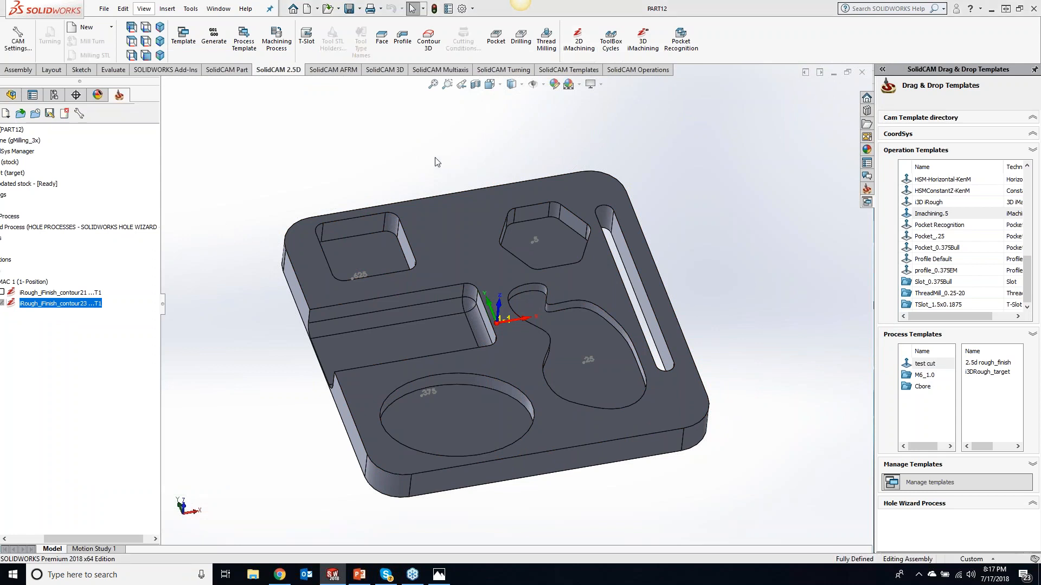
{"action": "left_click", "coordinate": [542, 68]}
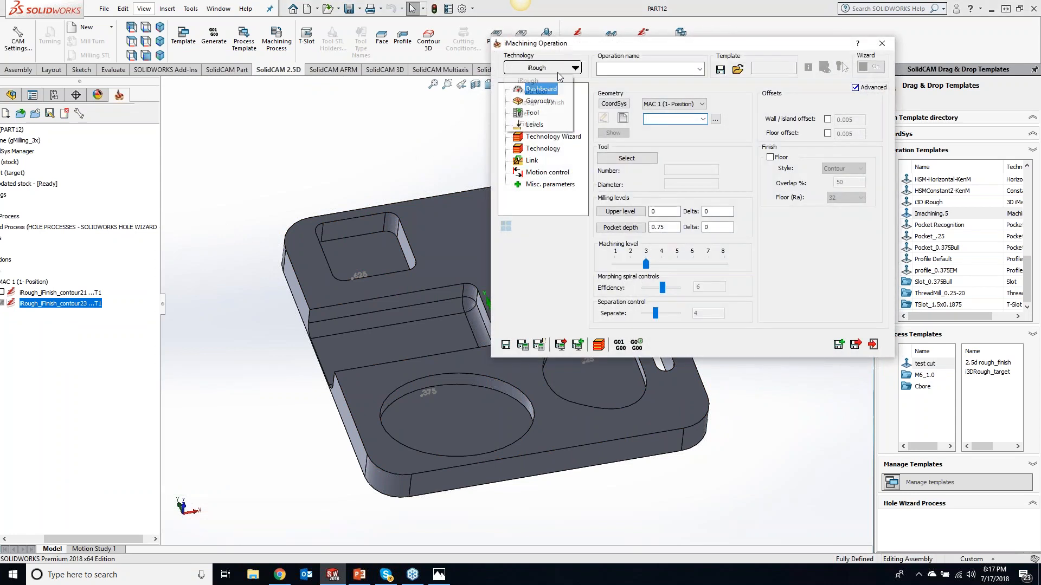
{"action": "left_click", "coordinate": [550, 93]}
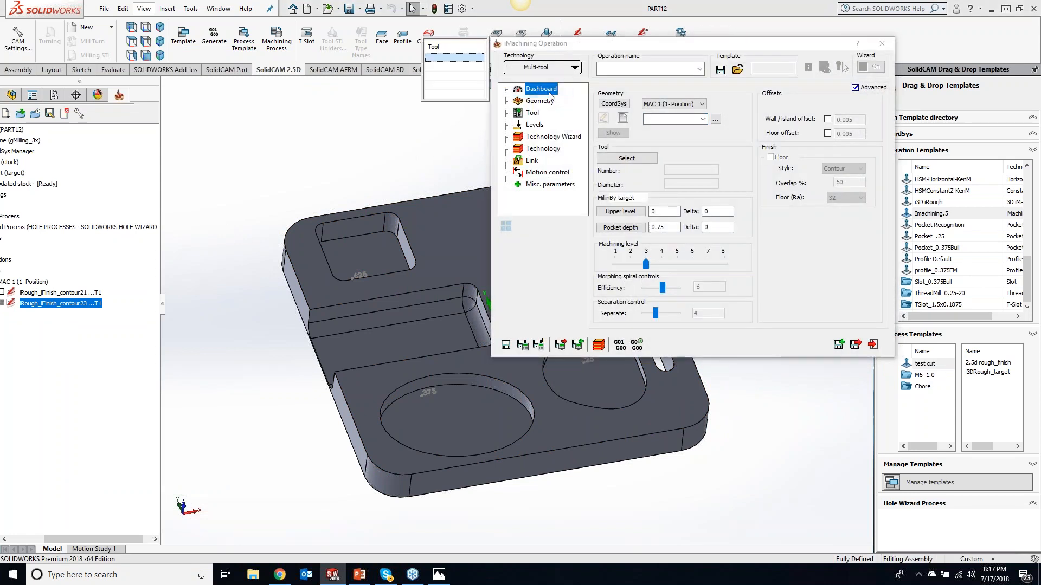
Define the square 0.625 pocket's floor as the geometry and assign tool 1, the 0.5 inch end mill, as the first tool.
{"action": "left_click", "coordinate": [624, 118]}
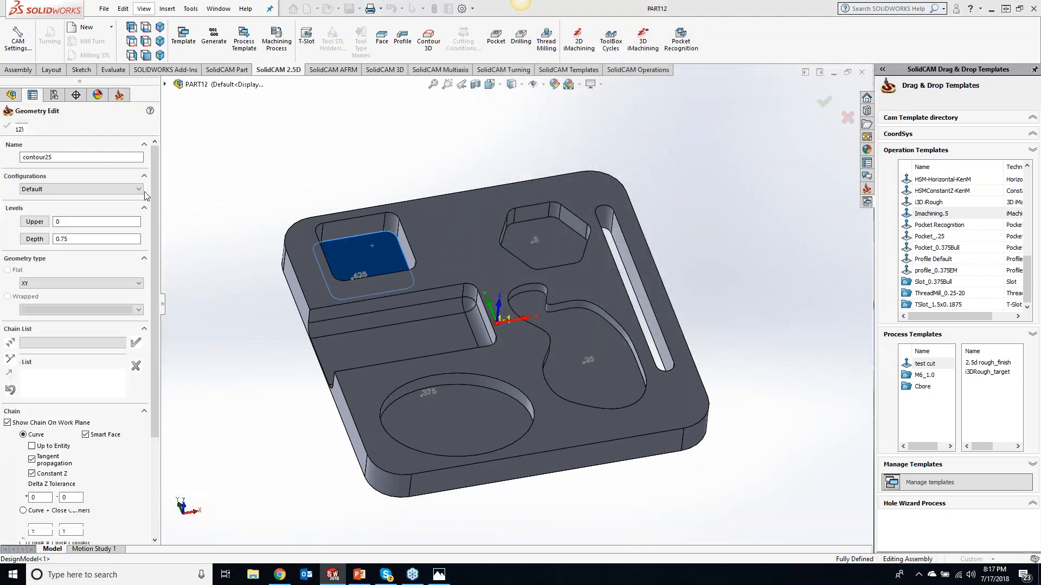
{"action": "left_click", "coordinate": [7, 127]}
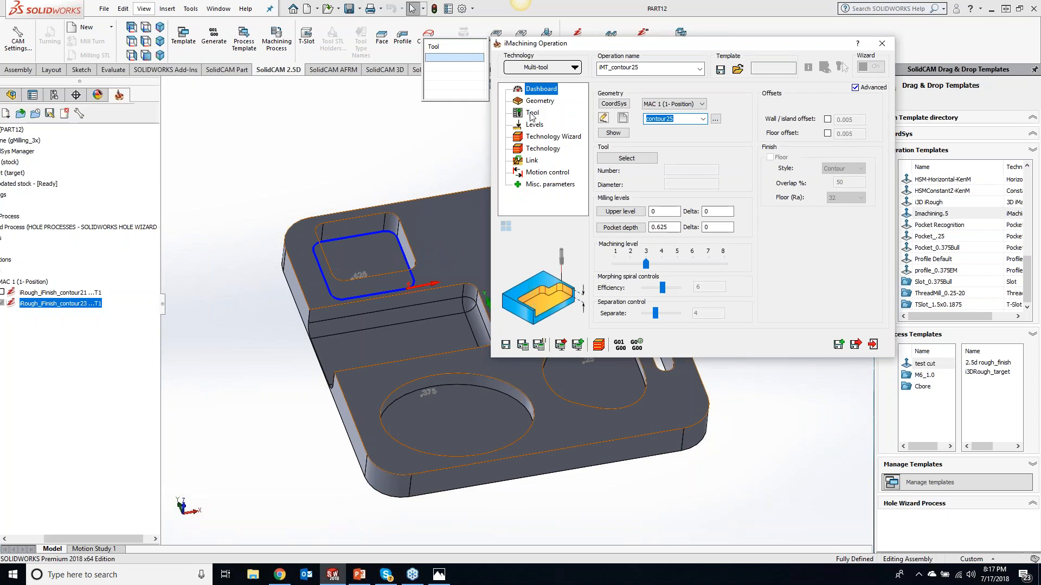
{"action": "left_click", "coordinate": [532, 114]}
{"action": "left_click", "coordinate": [615, 122]}
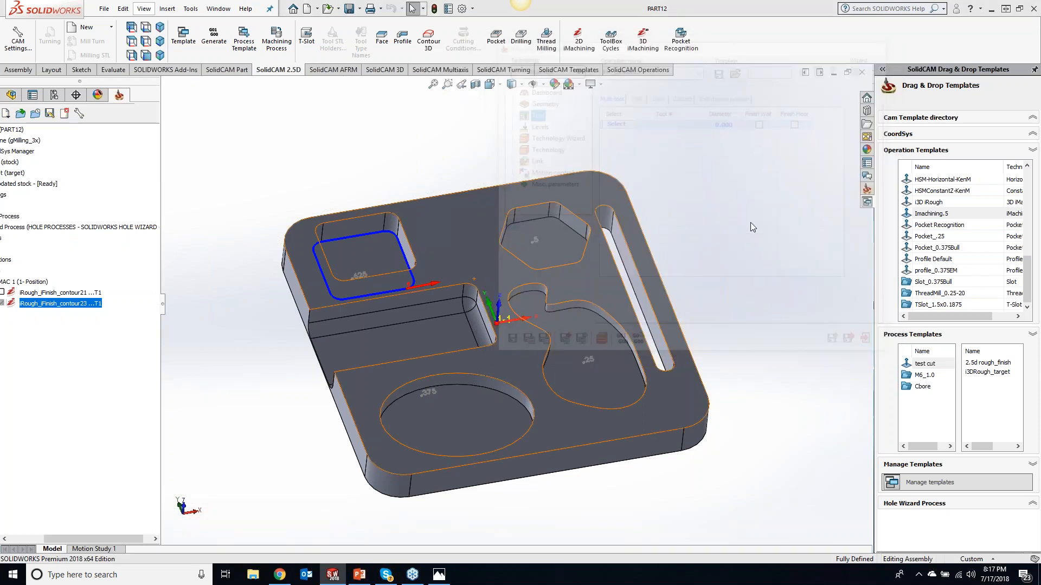
{"action": "left_click", "coordinate": [592, 480]}
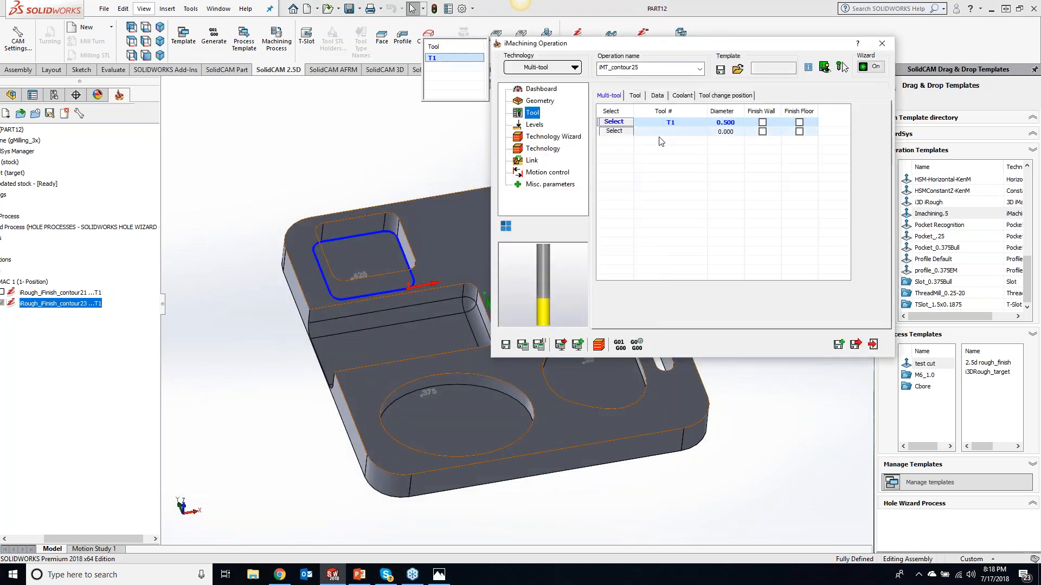
Add tool 3, the 0.25 inch end mill, as second tool with Finish Wall and Finish Floor enabled, then save and calculate.
{"action": "left_click", "coordinate": [617, 132]}
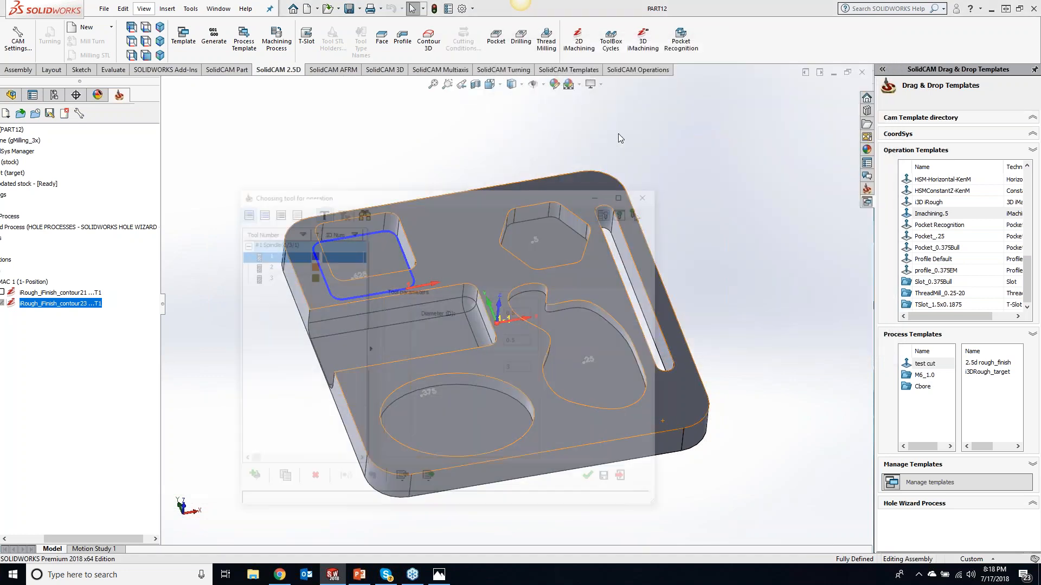
{"action": "left_click", "coordinate": [594, 480]}
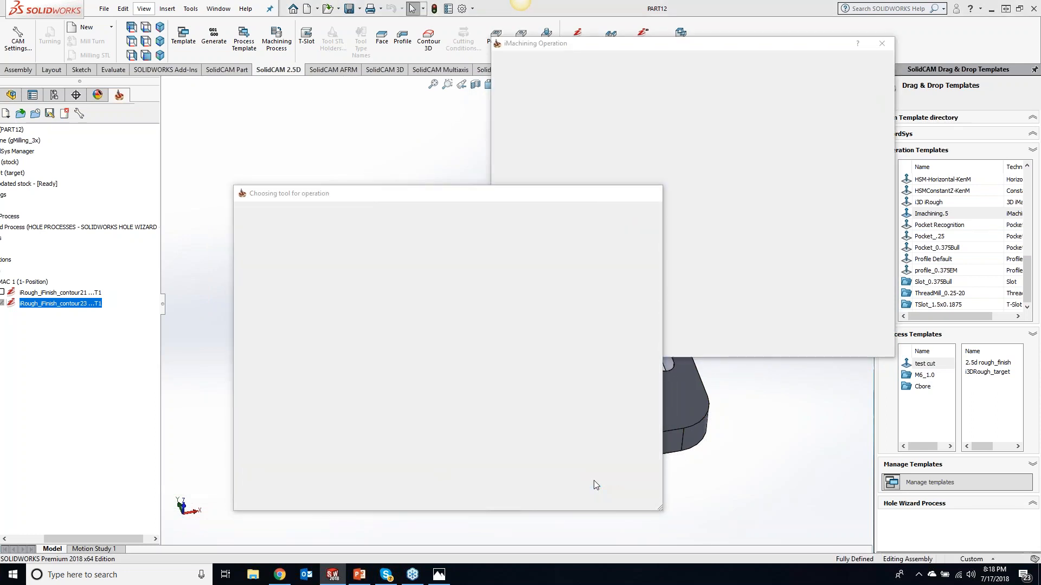
{"action": "left_click", "coordinate": [762, 131]}
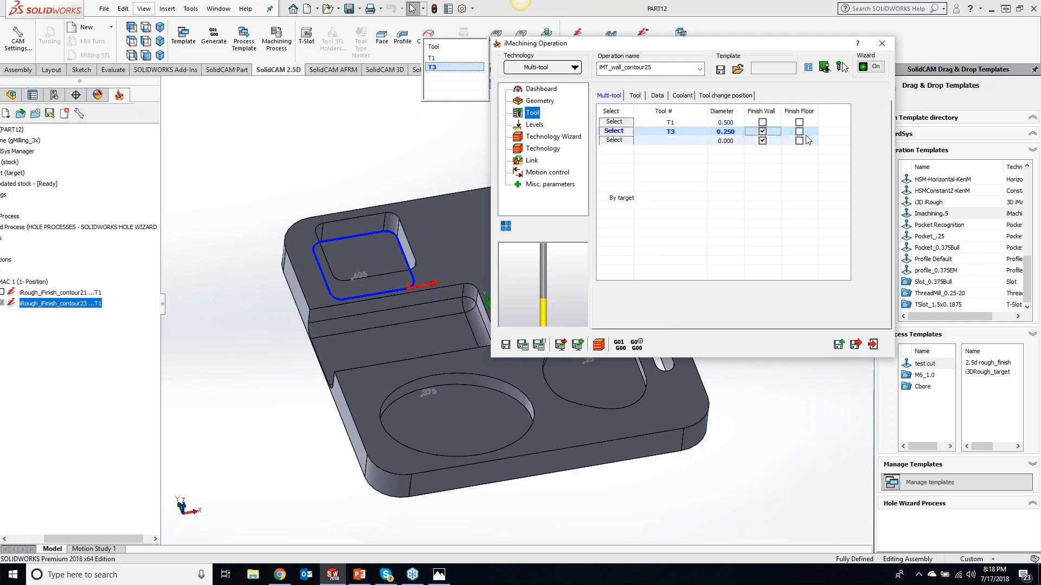
{"action": "left_click", "coordinate": [799, 131]}
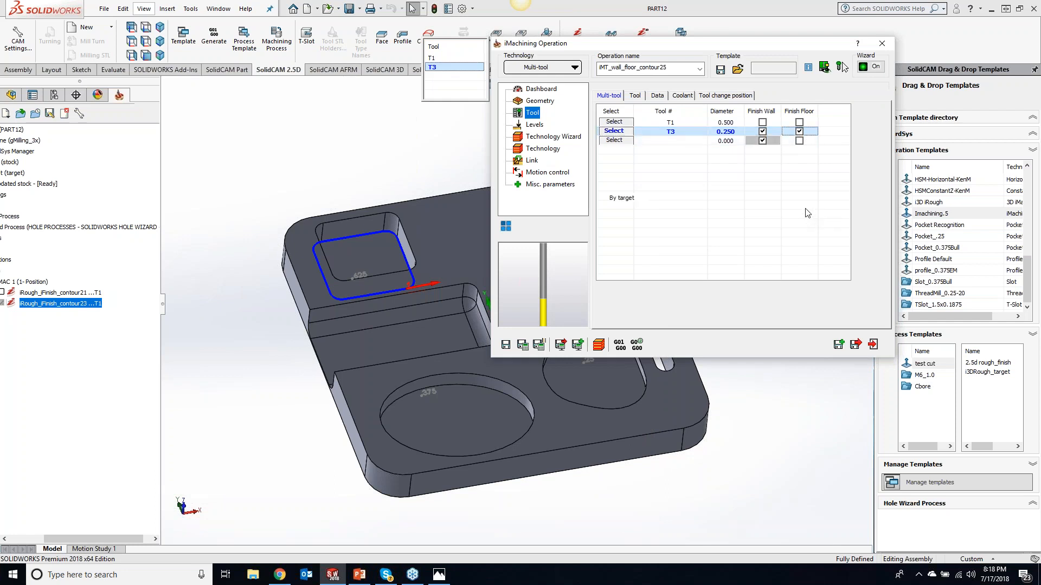
{"action": "left_click", "coordinate": [523, 345]}
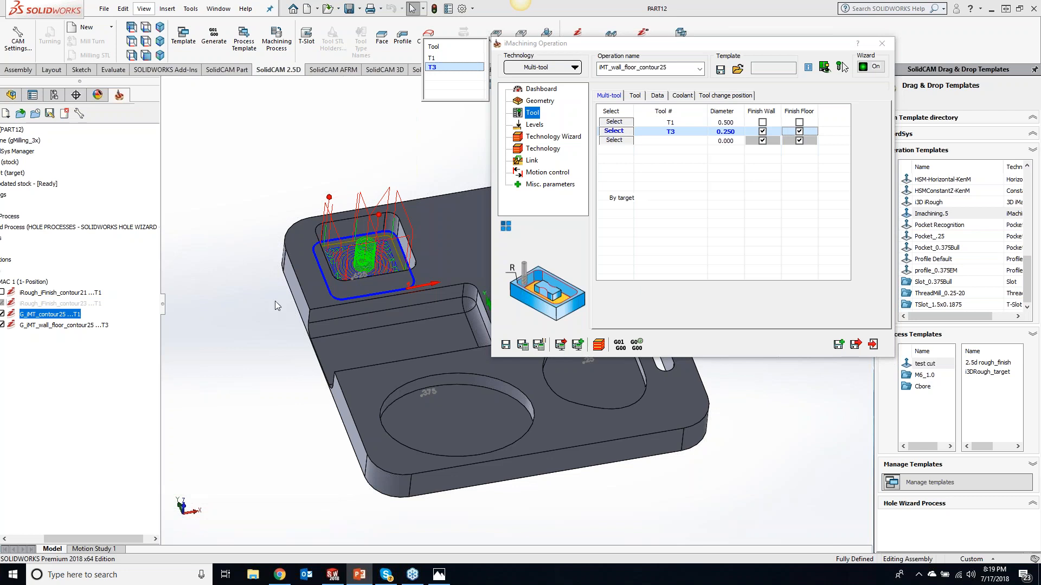
Compare the multi-tool operation's settings and technology parameters for tools T1 and T3, then close the operation.
{"action": "left_click", "coordinate": [433, 58]}
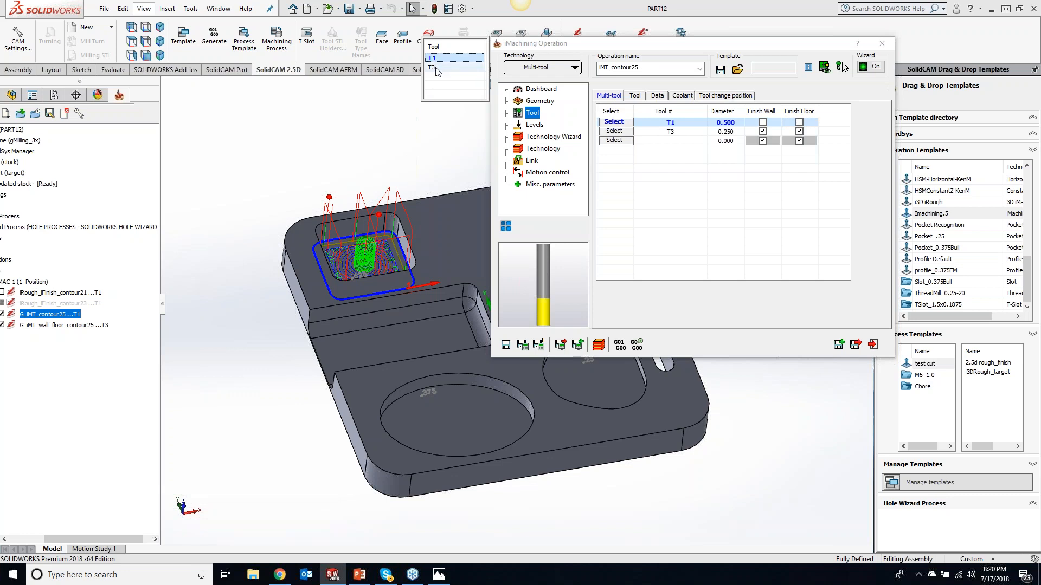
{"action": "left_click", "coordinate": [436, 67]}
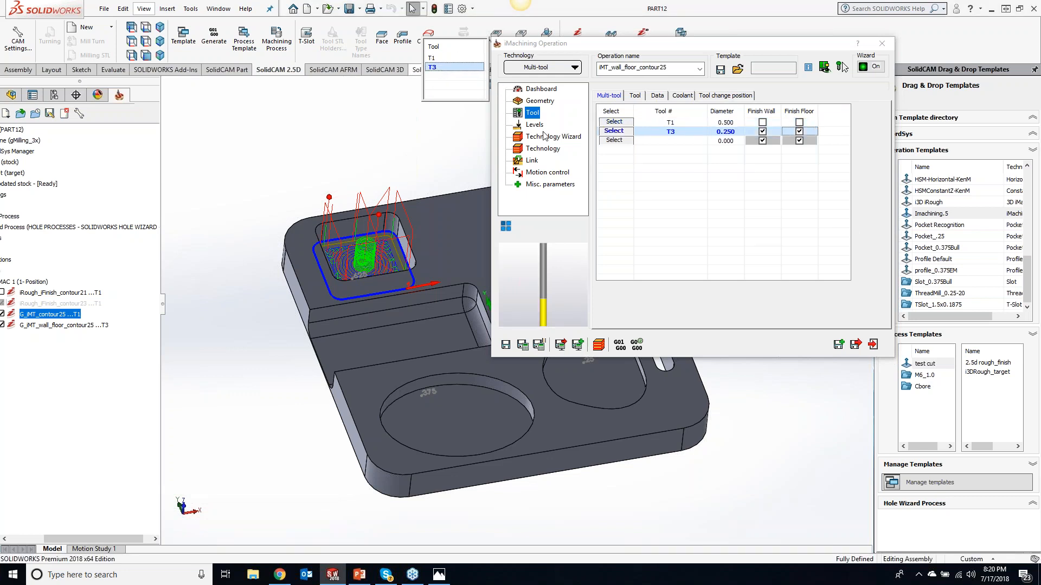
{"action": "left_click", "coordinate": [546, 150]}
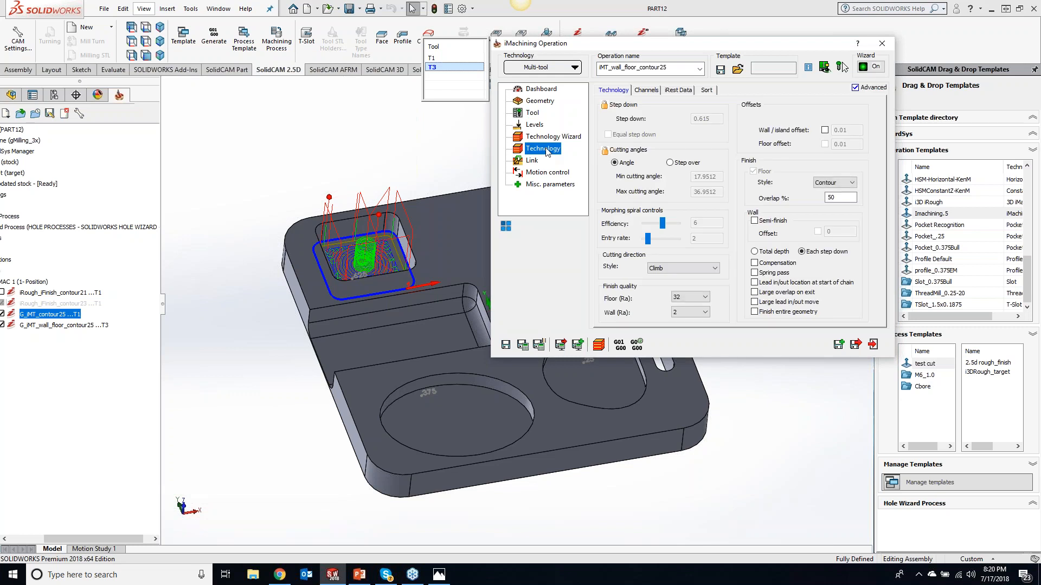
{"action": "left_click", "coordinate": [453, 59]}
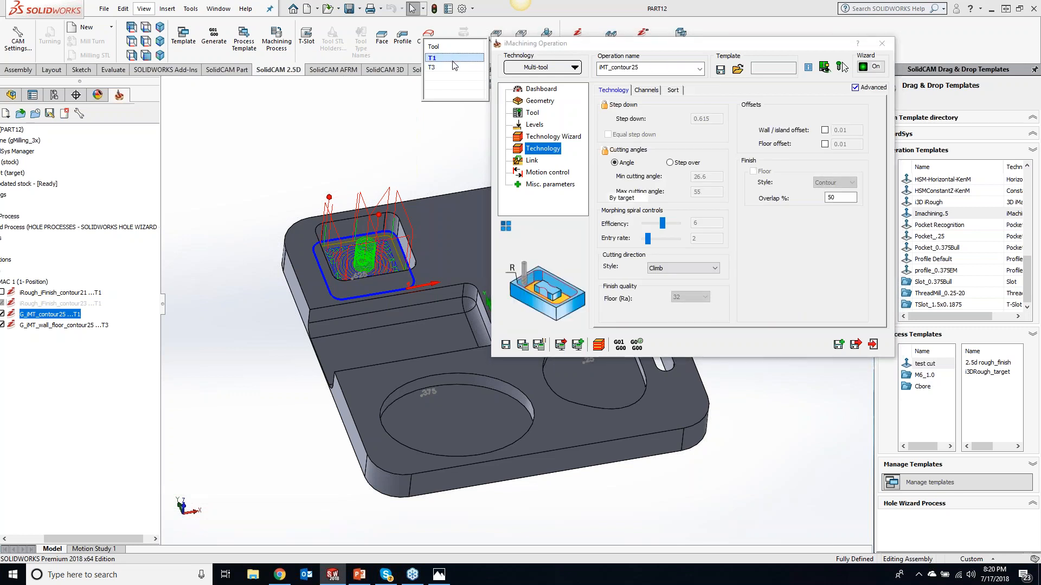
{"action": "left_click", "coordinate": [454, 67]}
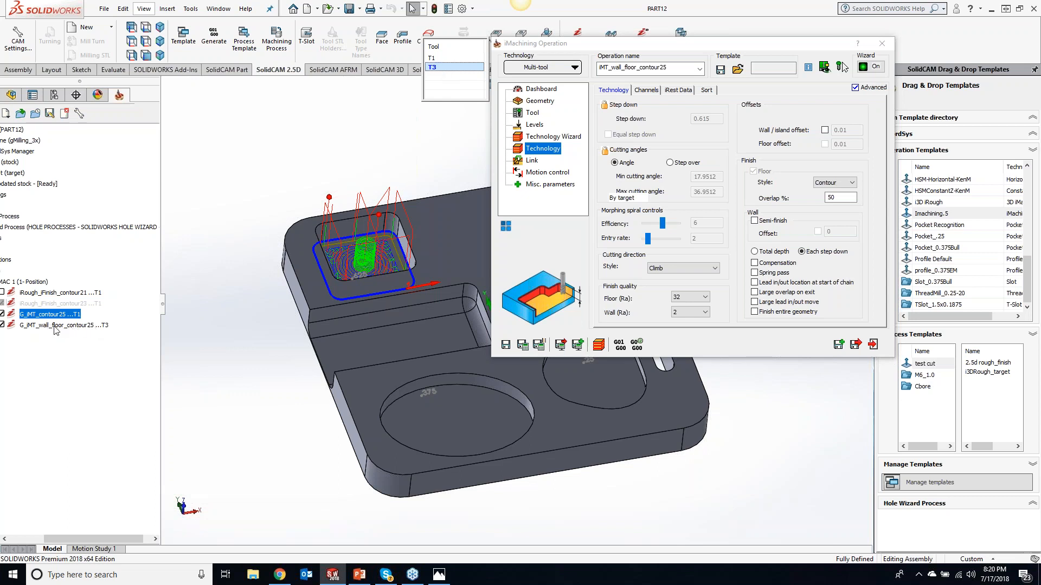
{"action": "left_click", "coordinate": [431, 58]}
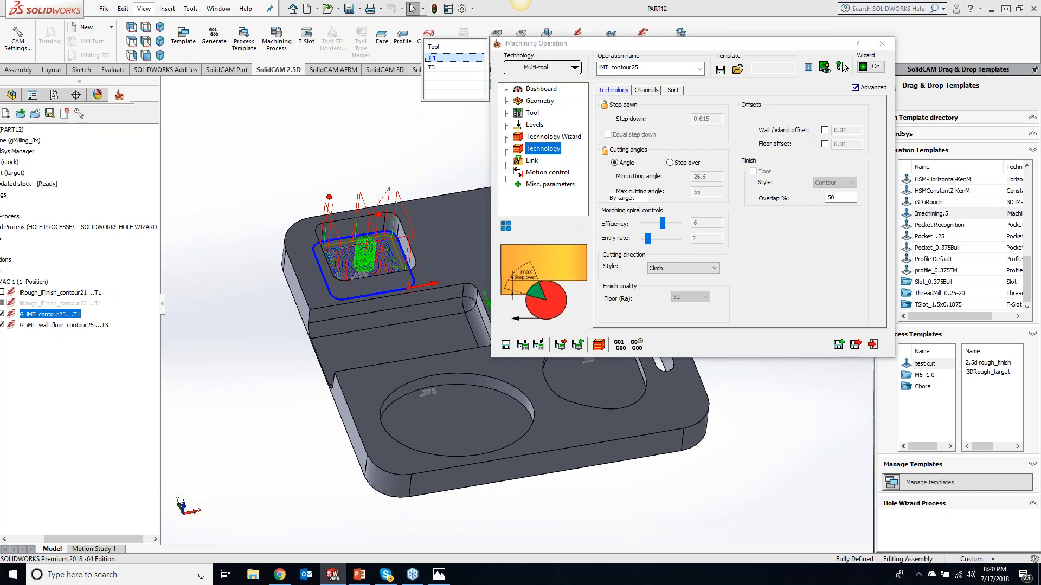
{"action": "left_click", "coordinate": [882, 44]}
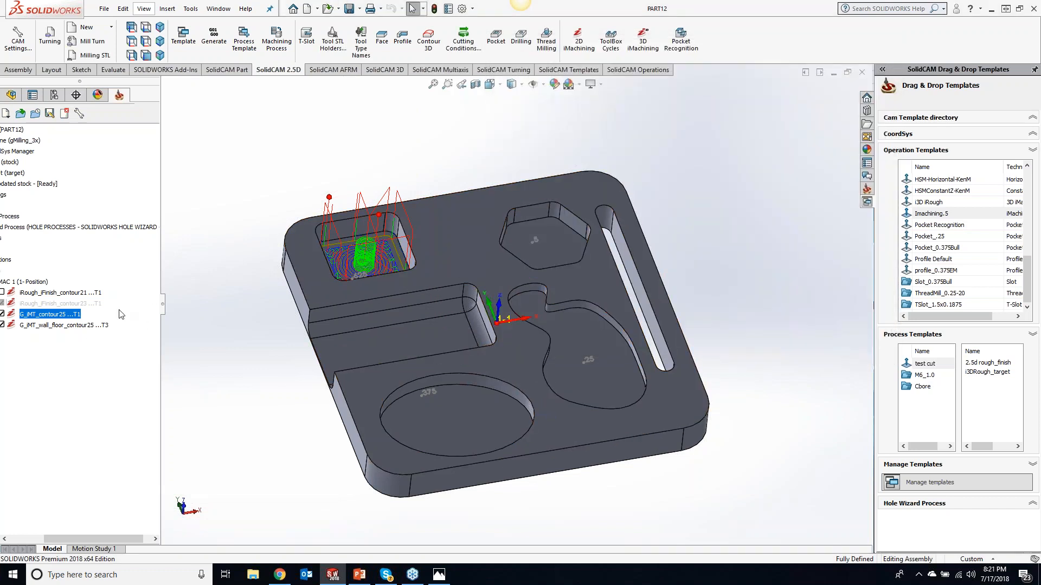
Start a new iRough 2D iMachining operation after the wall and floor finishing one, using the long narrow slot's edge chain as geometry.
{"action": "right_click", "coordinate": [80, 325]}
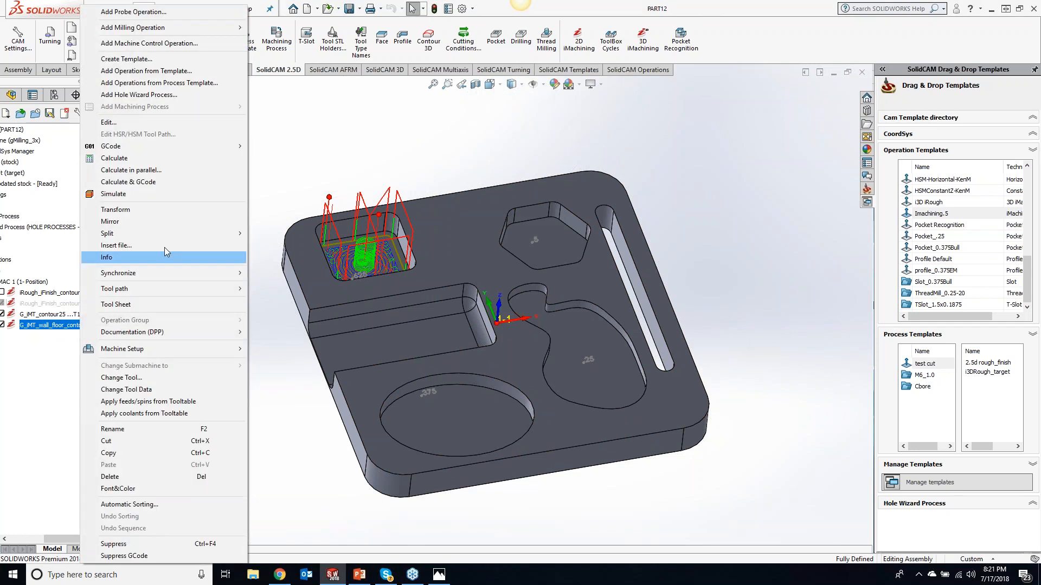
{"action": "left_click", "coordinate": [501, 113]}
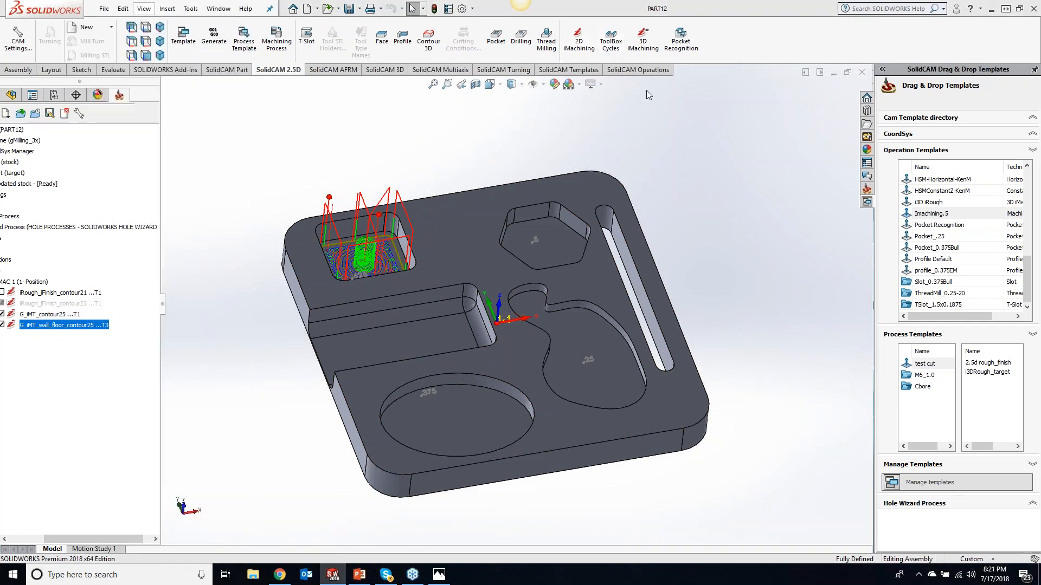
{"action": "left_click", "coordinate": [622, 118]}
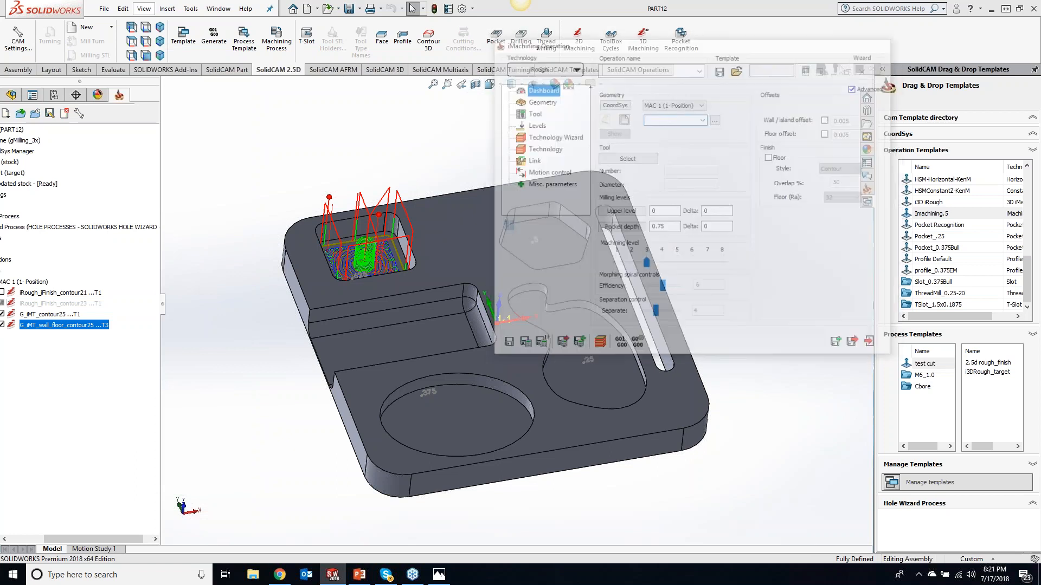
{"action": "left_click", "coordinate": [661, 325]}
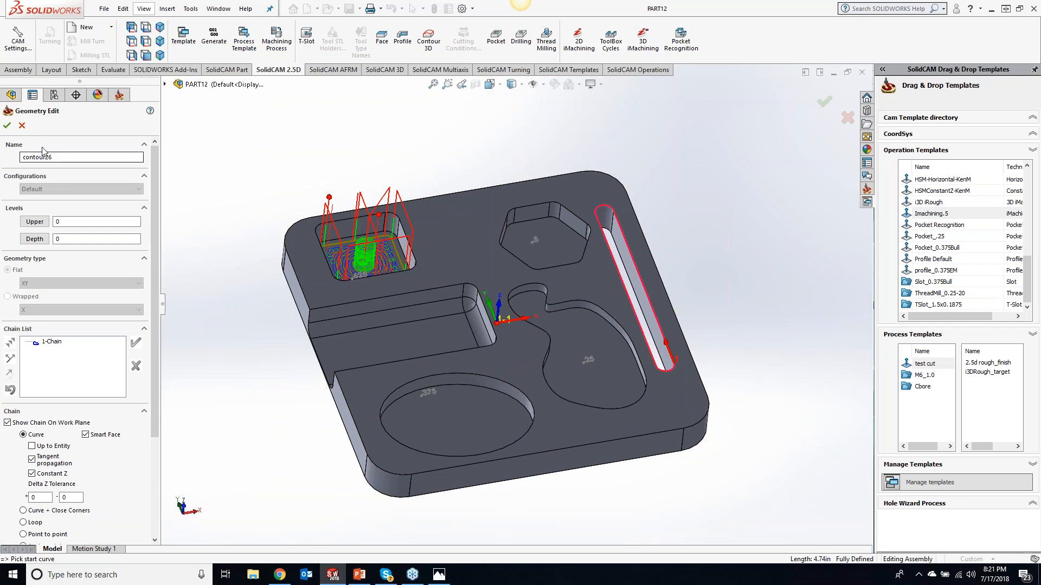
{"action": "left_click", "coordinate": [8, 126]}
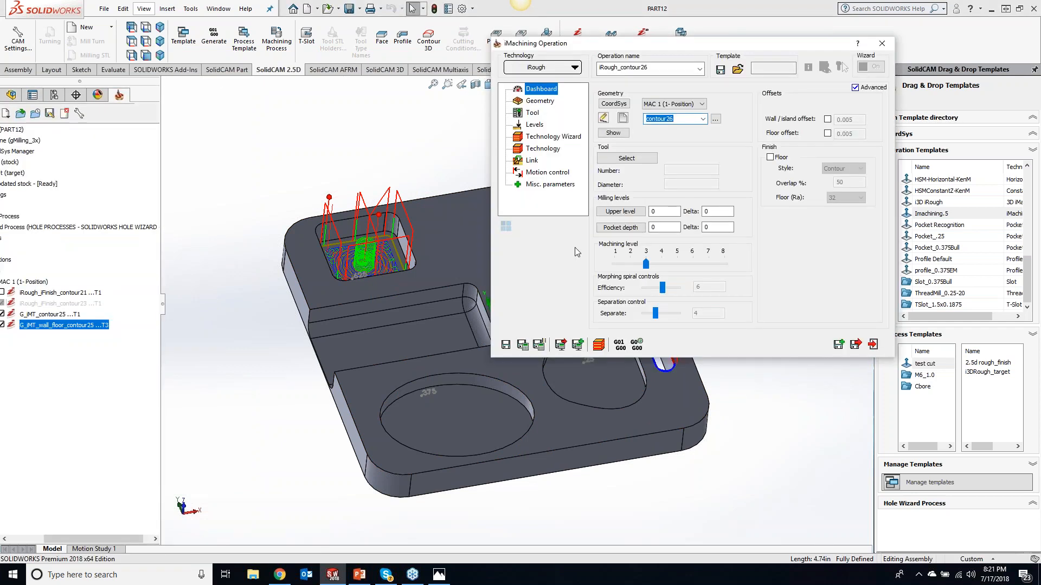
Assign tool 3, the 0.25 inch end mill, to the slot's iRough operation.
{"action": "left_click", "coordinate": [626, 158]}
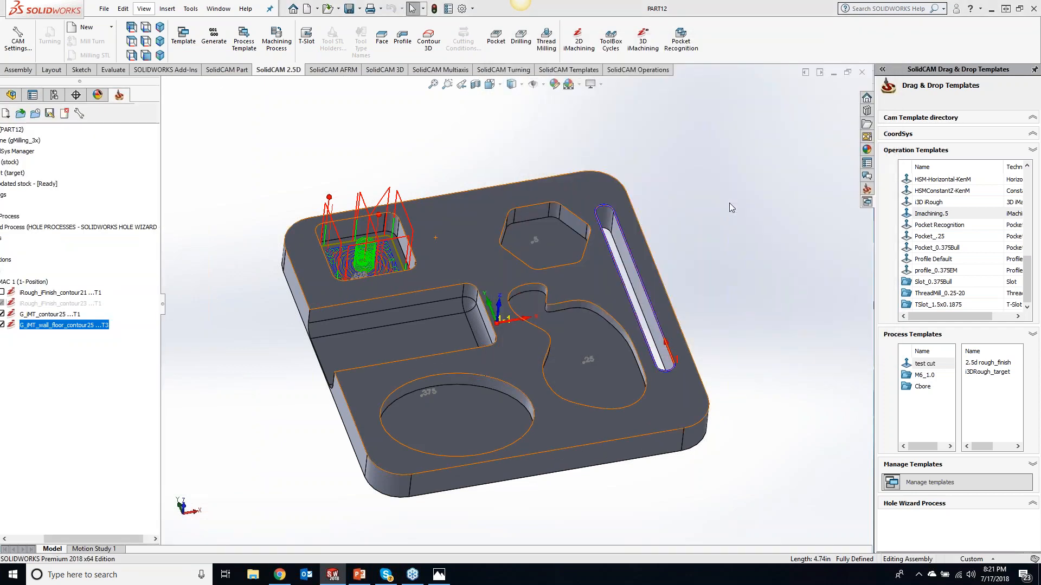
{"action": "left_click", "coordinate": [280, 276]}
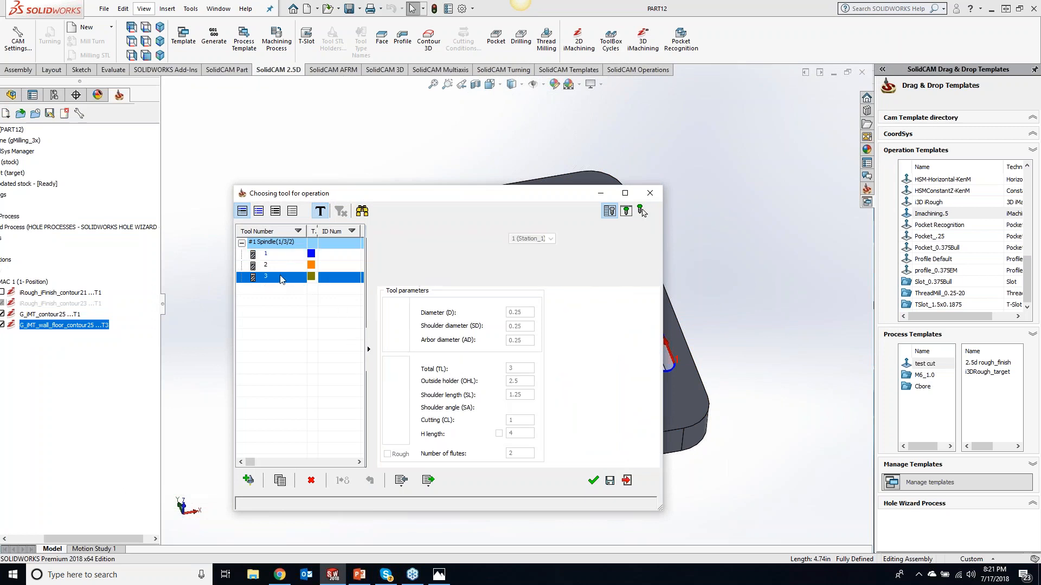
{"action": "left_click", "coordinate": [593, 480]}
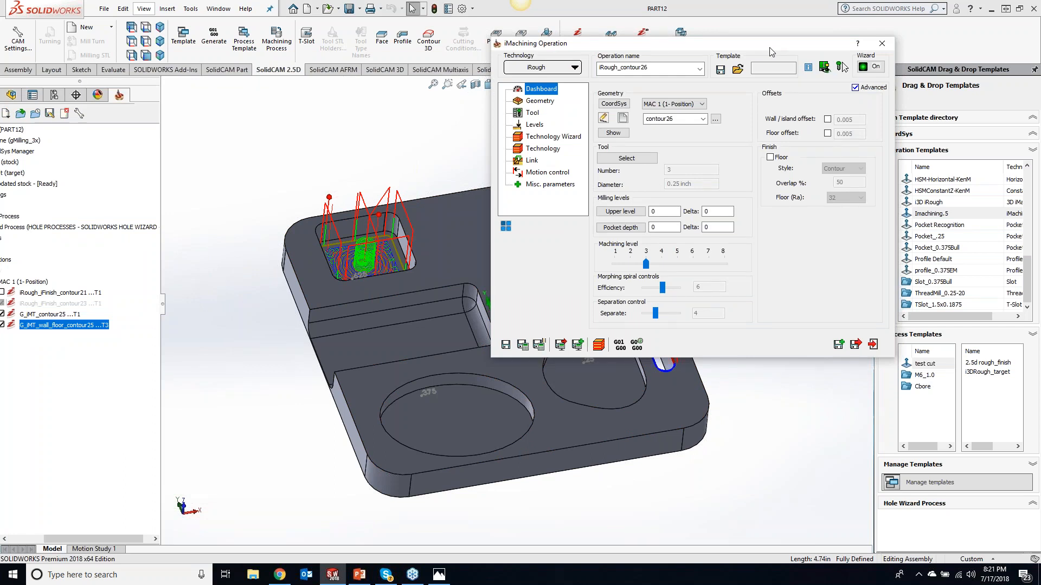
Set the slot's pocket depth to 0.75 by picking the bottom of the part, then save and calculate the operation.
{"action": "left_click_drag", "start_coordinate": [771, 49], "coordinate": [346, 49]}
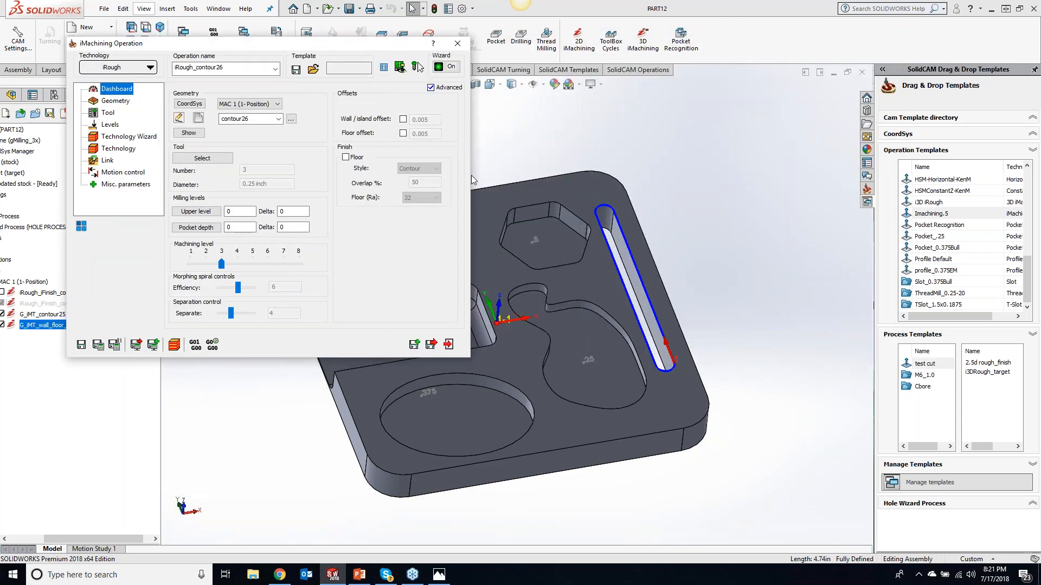
{"action": "left_click", "coordinate": [632, 256]}
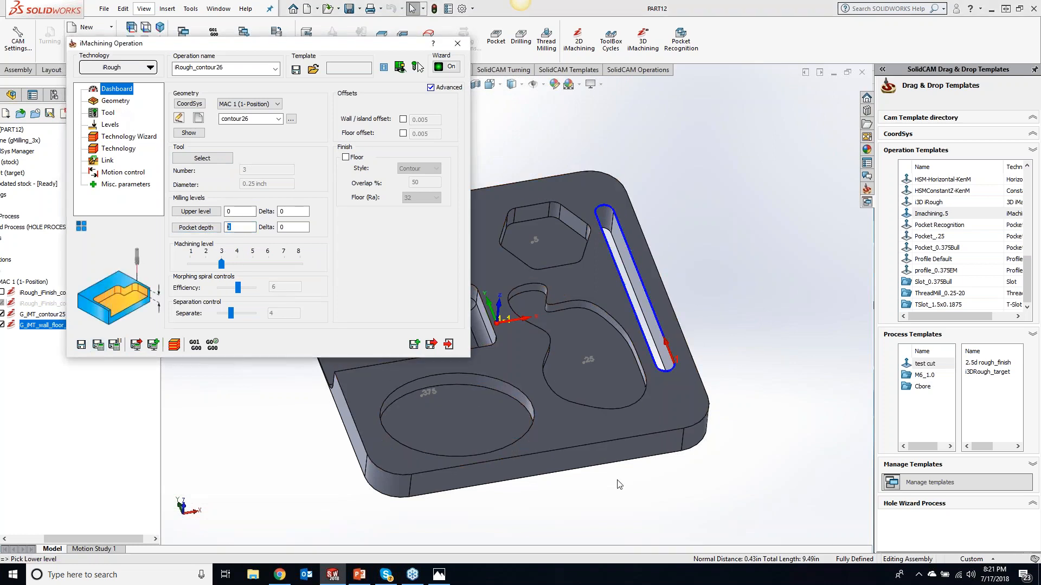
{"action": "left_click", "coordinate": [682, 451]}
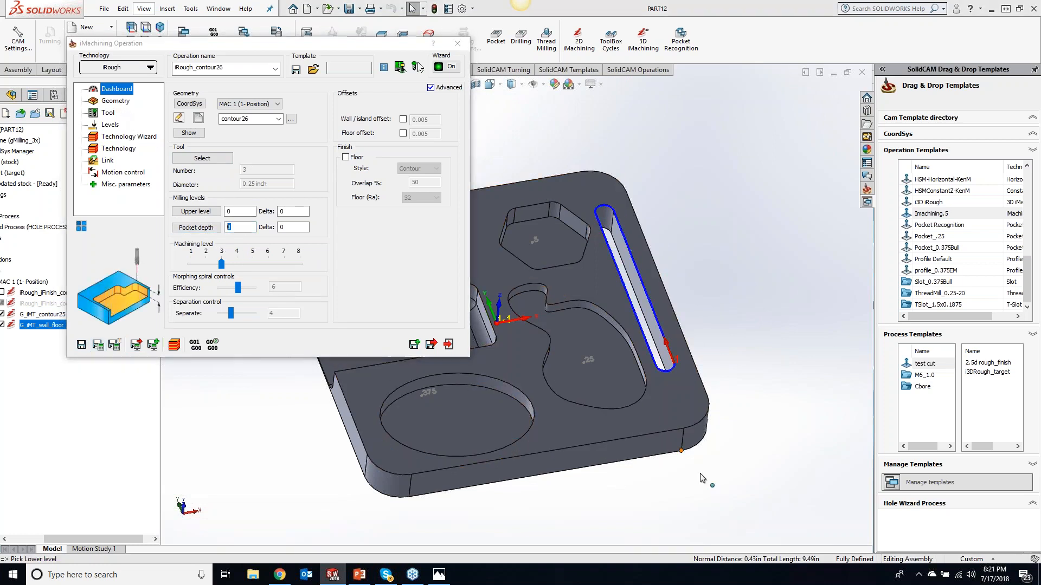
{"action": "left_click", "coordinate": [98, 345]}
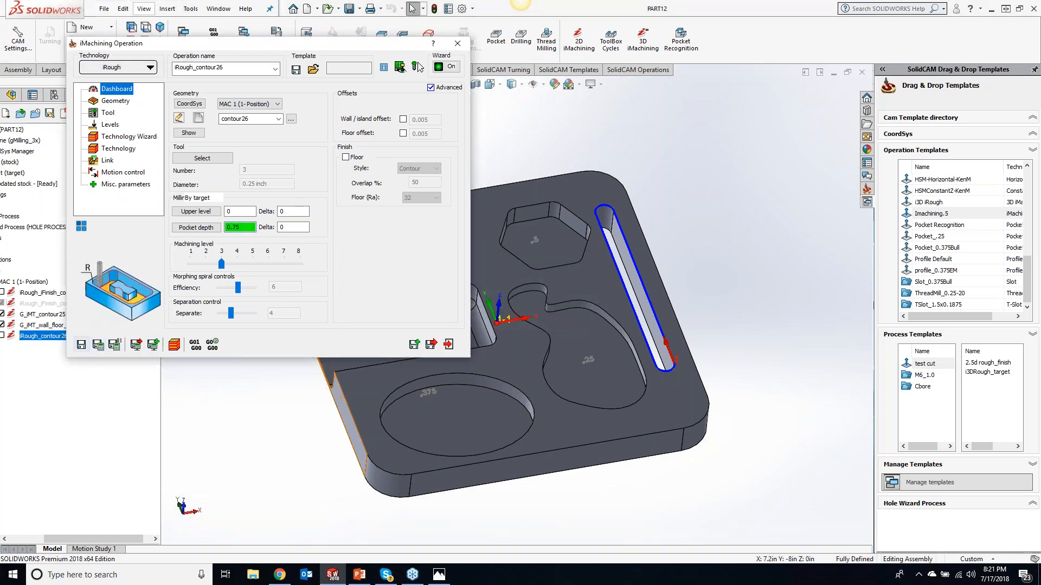
Widen the CAM tree to expose the part's full structure and close the slot's roughing operation.
{"action": "left_click", "coordinate": [6, 338]}
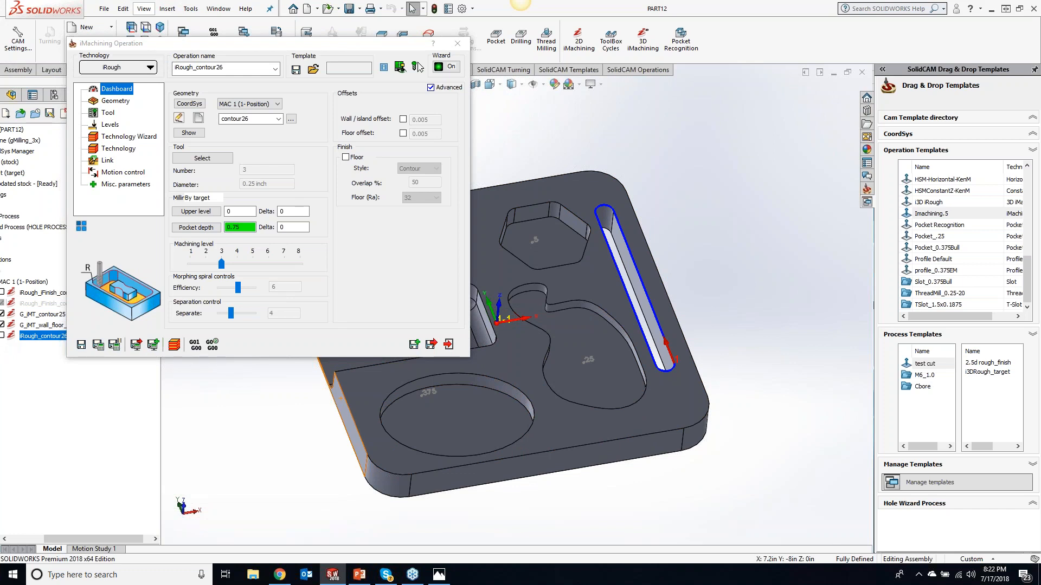
{"action": "left_click_drag", "start_coordinate": [375, 43], "coordinate": [599, 22]}
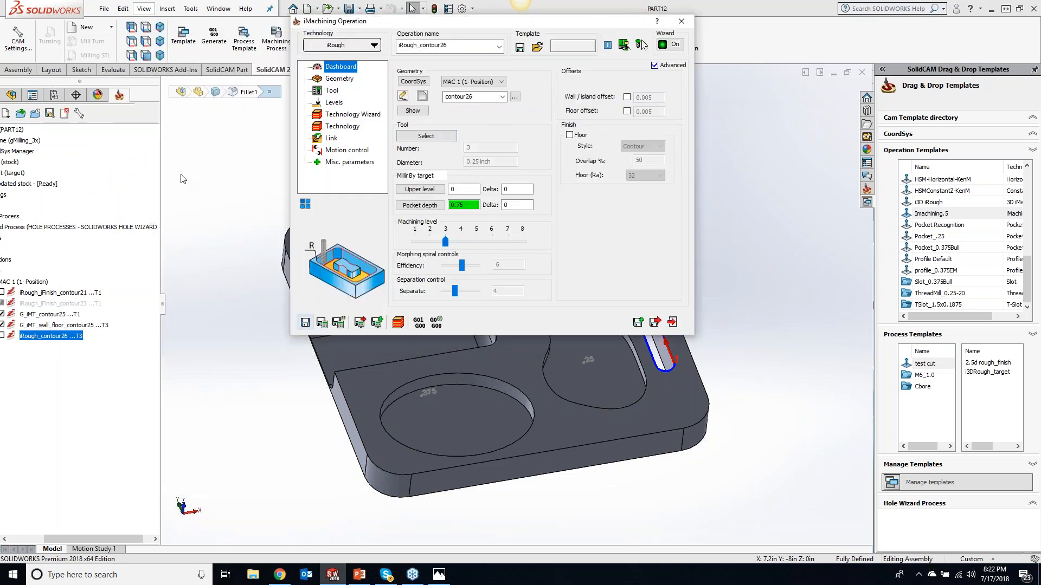
{"action": "left_click_drag", "start_coordinate": [162, 179], "coordinate": [204, 169]}
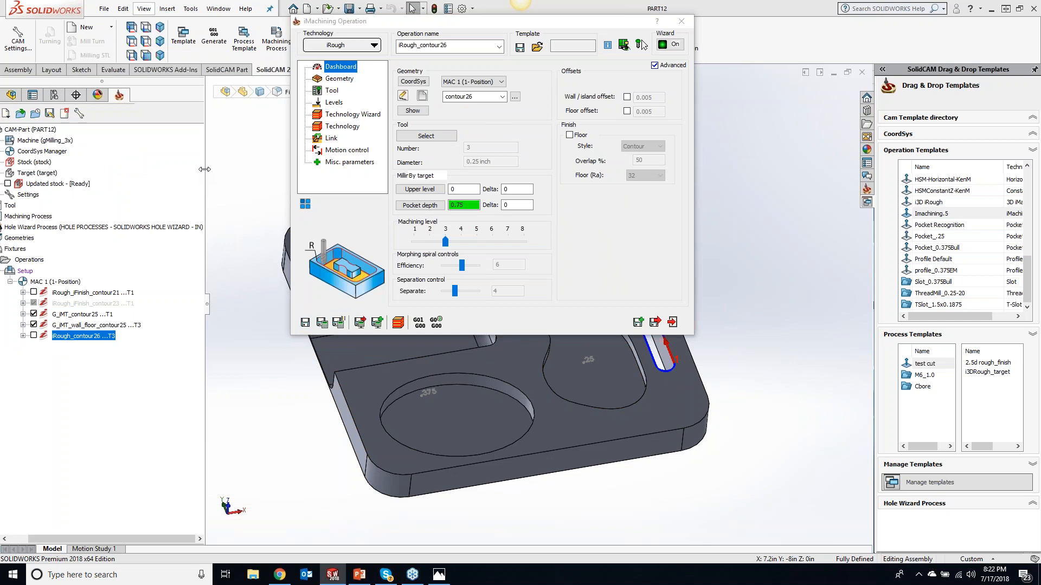
{"action": "left_click", "coordinate": [681, 21]}
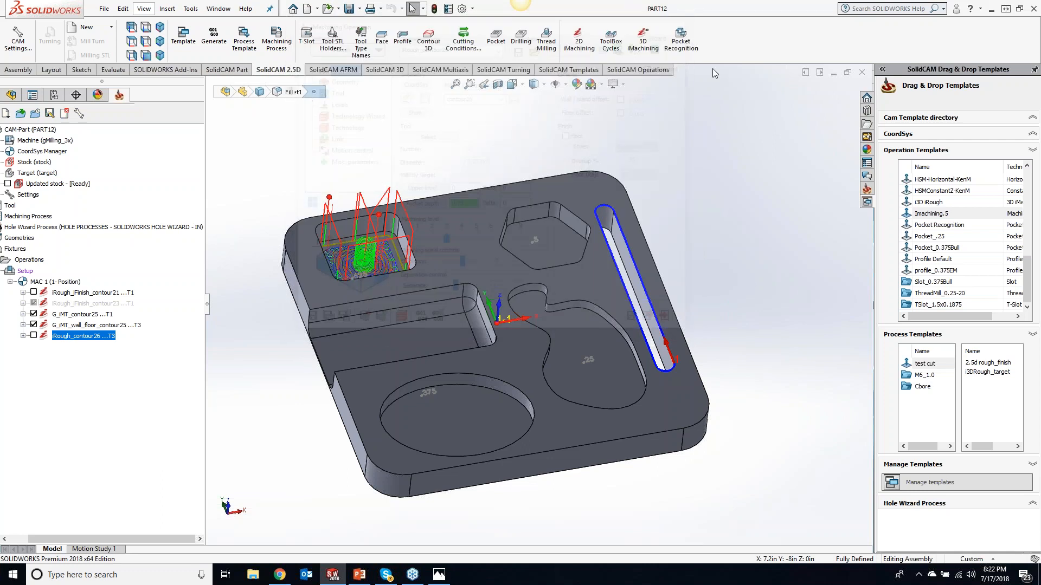
Set the minimum helical ramping radius to 110% of the tool radius in the part's iMachining settings.
{"action": "double_click", "coordinate": [22, 196]}
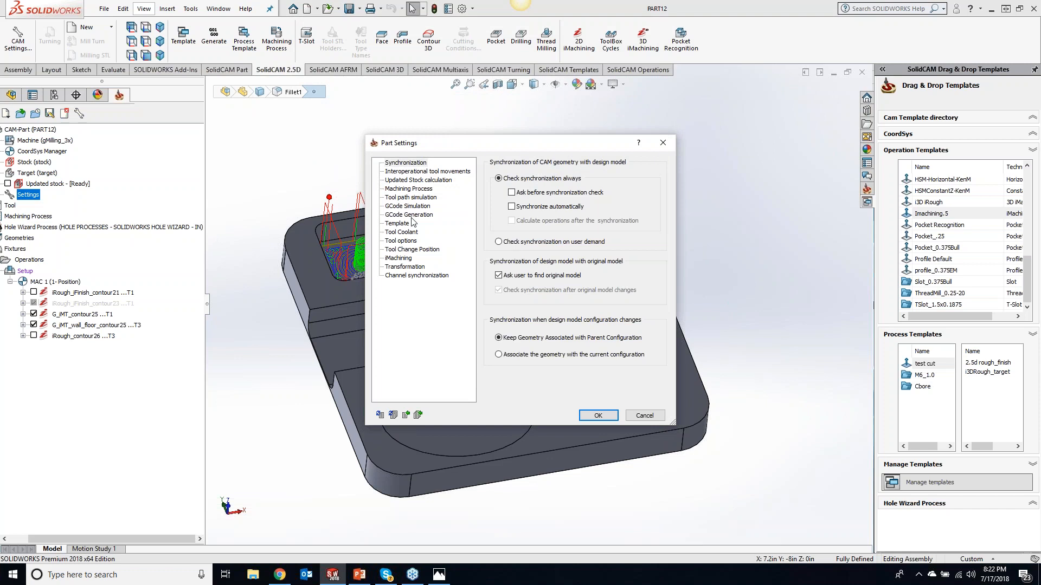
{"action": "left_click", "coordinate": [405, 258]}
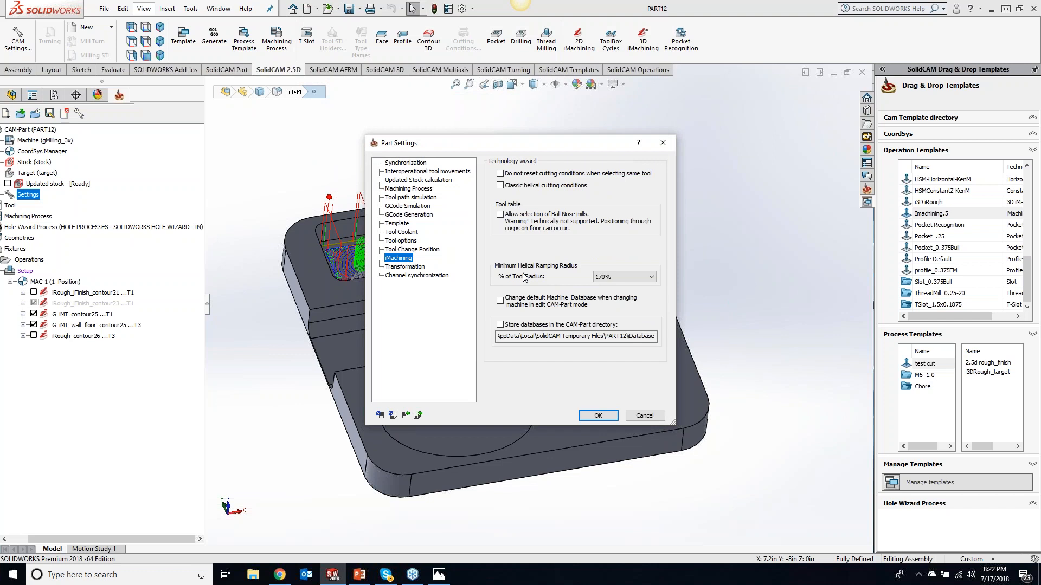
{"action": "left_click", "coordinate": [610, 277]}
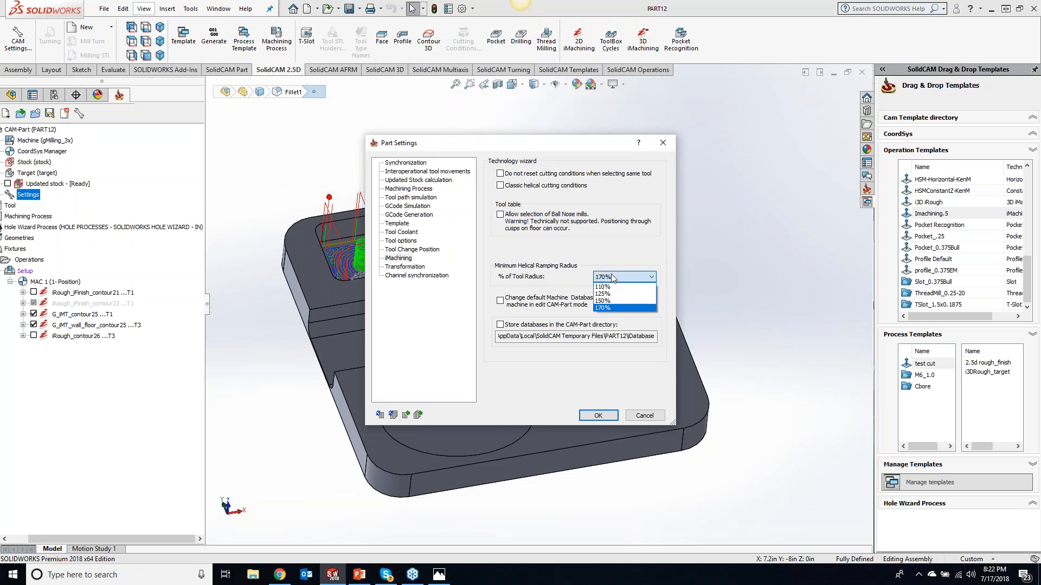
{"action": "left_click", "coordinate": [614, 287]}
{"action": "left_click", "coordinate": [599, 415]}
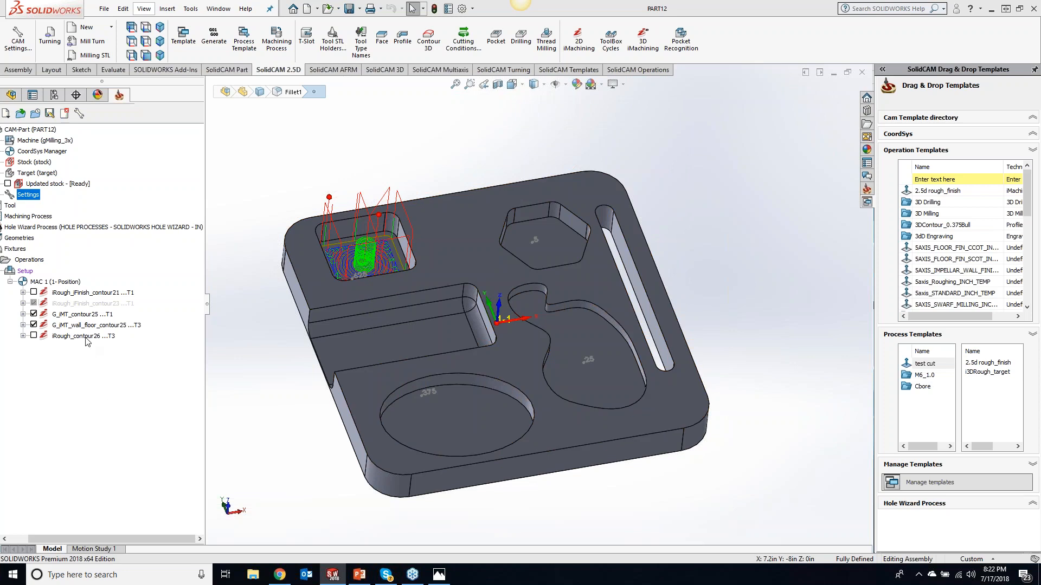
Reopen the slot's roughing operation iRough_contour26, then save and calculate it.
{"action": "left_click", "coordinate": [85, 337]}
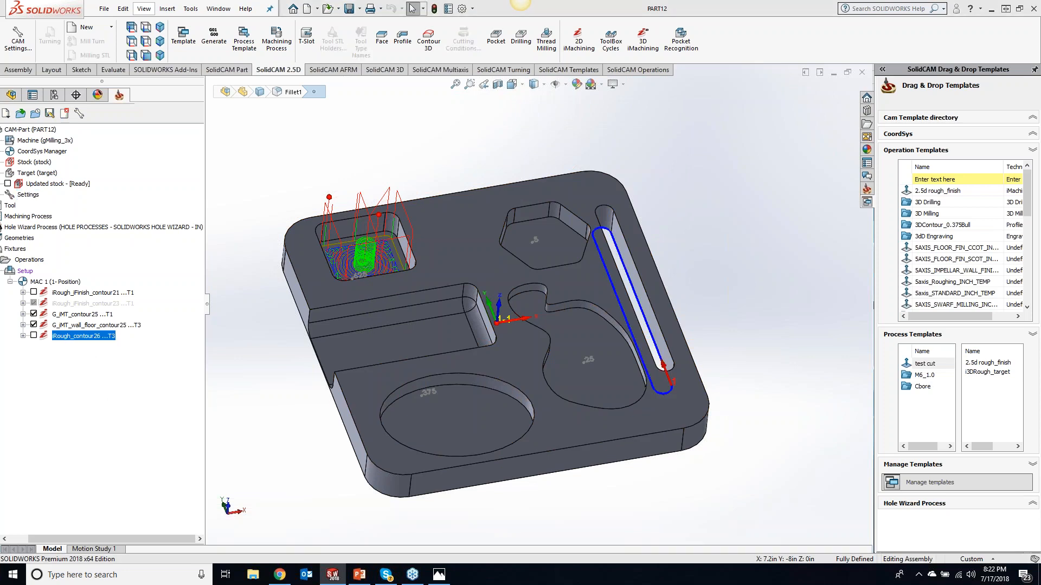
{"action": "double_click", "coordinate": [85, 338]}
{"action": "left_click", "coordinate": [322, 323]}
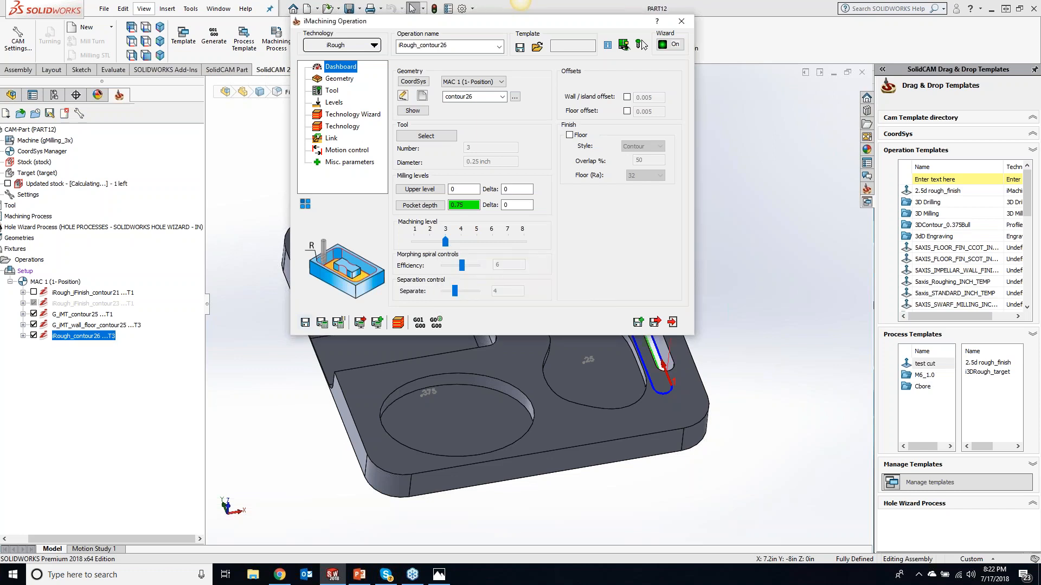
Inspect the calculated toolpath along the narrow slot and at its rounded end, then close the roughing operation.
{"action": "double_click", "coordinate": [519, 21]}
{"action": "middle_click_drag", "start_coordinate": [571, 244], "coordinate": [556, 290]}
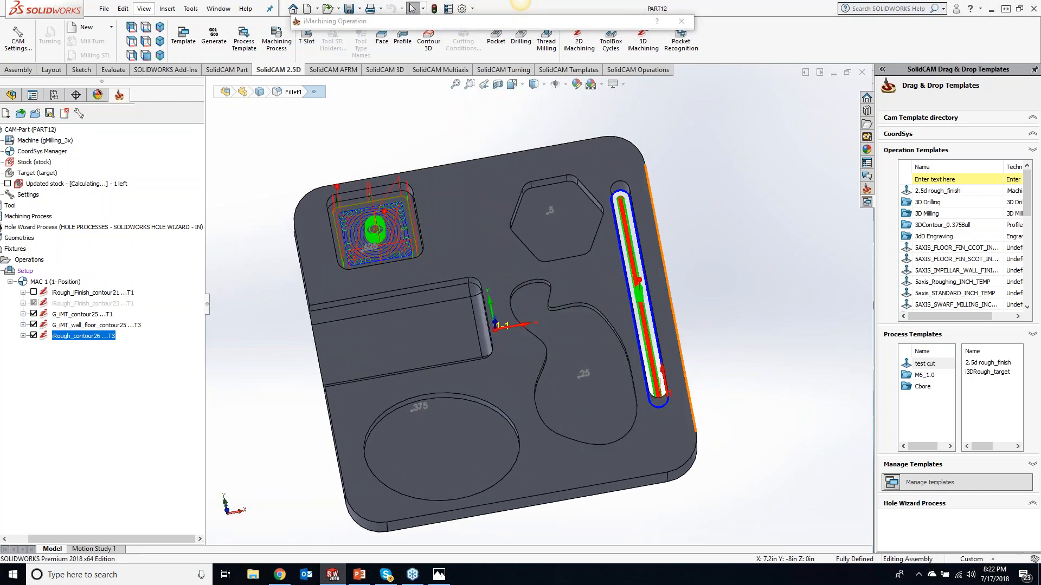
{"action": "scroll", "coordinate": [714, 402], "scroll_direction": "down", "scroll_amount": 8}
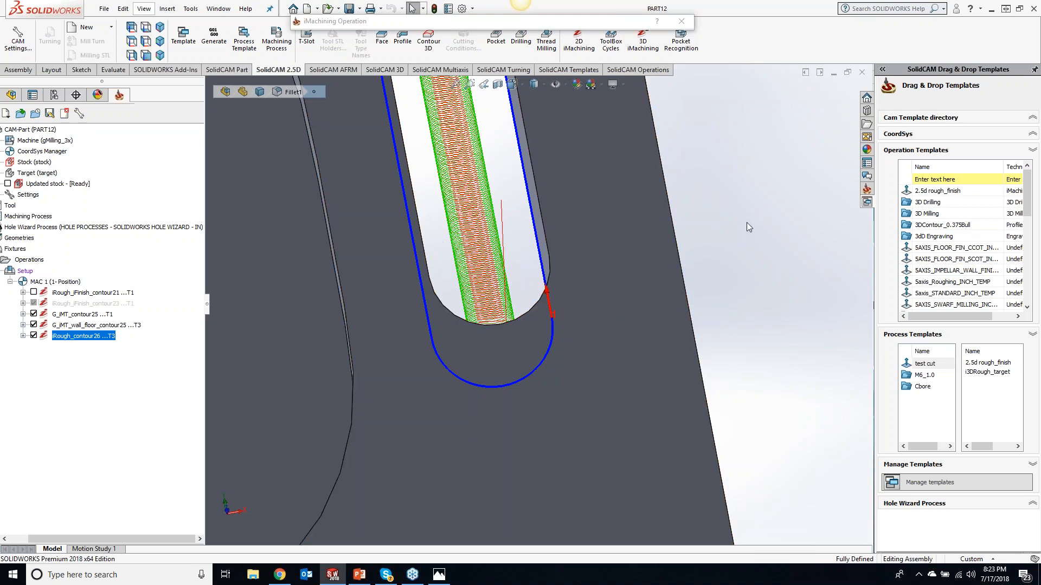
{"action": "scroll", "coordinate": [564, 233], "scroll_direction": "up", "scroll_amount": 2}
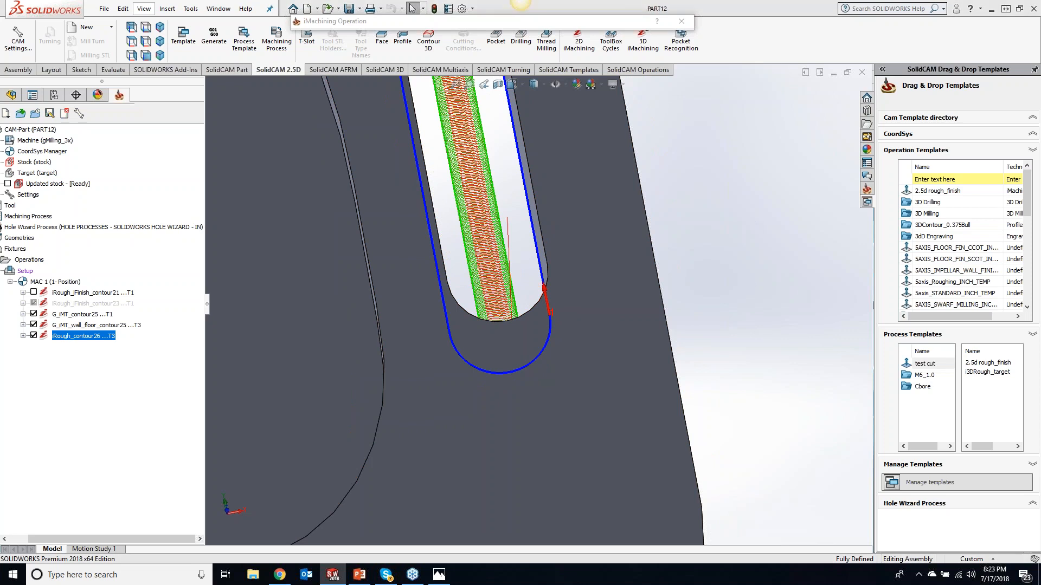
{"action": "scroll", "coordinate": [526, 187], "scroll_direction": "up", "scroll_amount": 4}
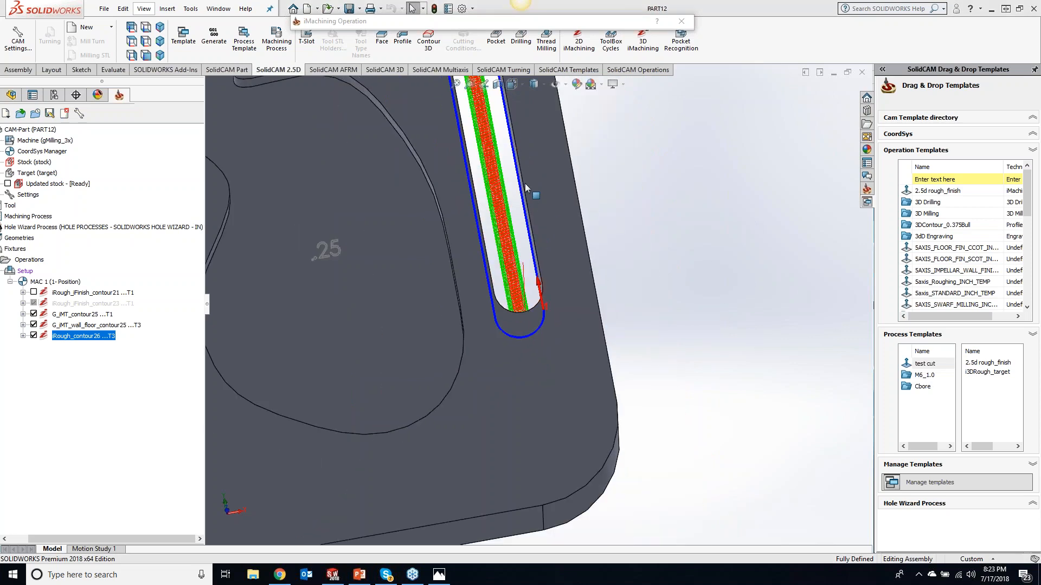
{"action": "scroll", "coordinate": [524, 184], "scroll_direction": "up", "scroll_amount": 1}
{"action": "left_click", "coordinate": [574, 24]}
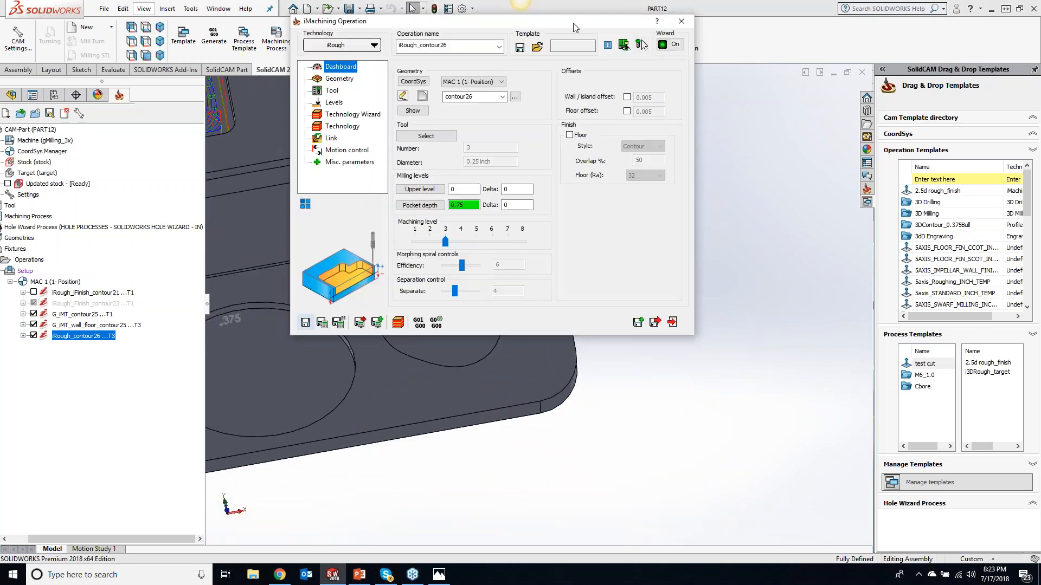
{"action": "left_click", "coordinate": [681, 21]}
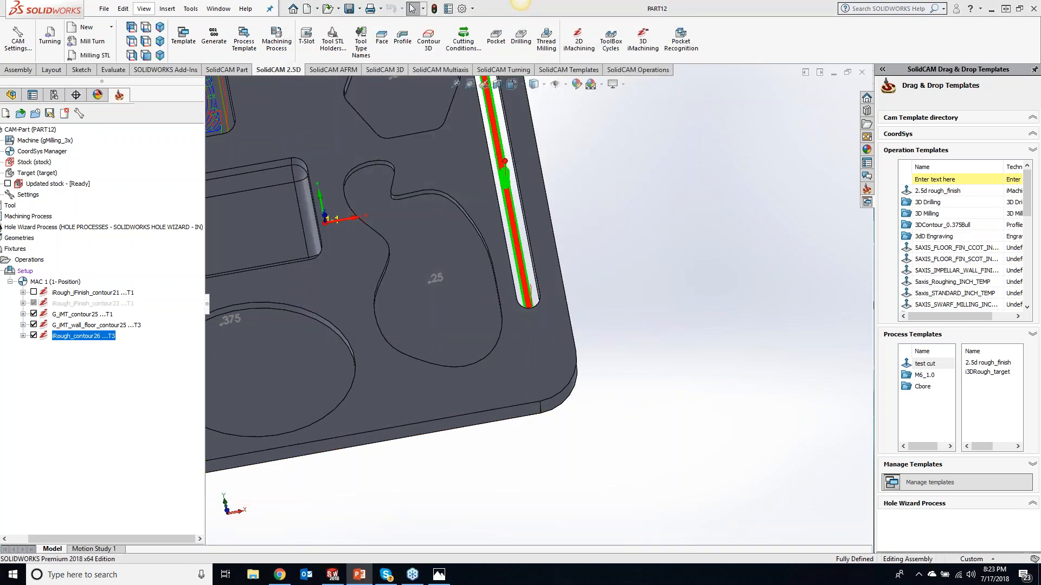
{"action": "scroll", "coordinate": [510, 196], "scroll_direction": "up", "scroll_amount": 1}
{"action": "scroll", "coordinate": [510, 196], "scroll_direction": "up", "scroll_amount": 2}
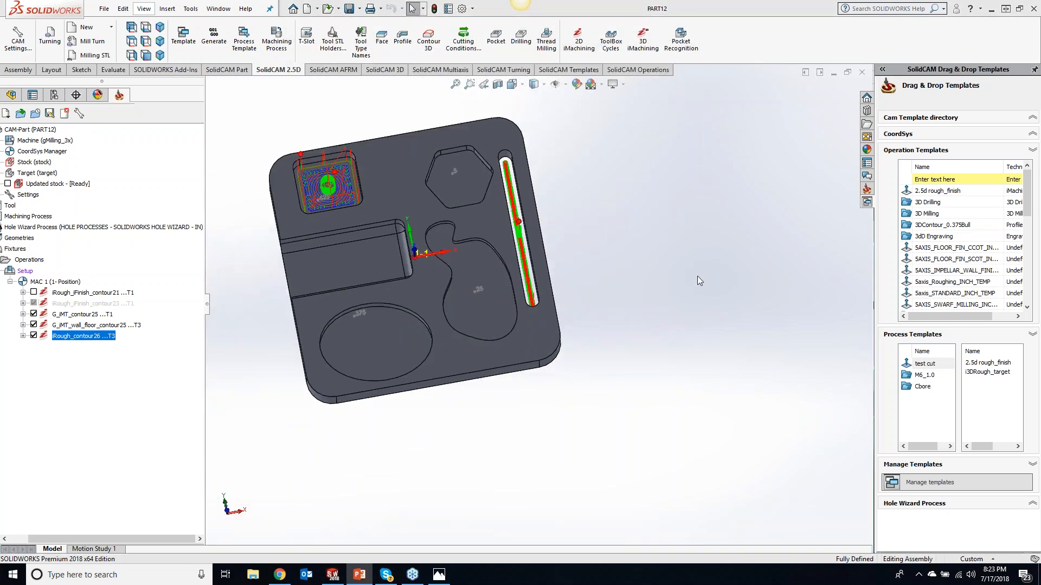
Open the iMachining database for editing from the CAM-Part's milling part data.
{"action": "double_click", "coordinate": [37, 130]}
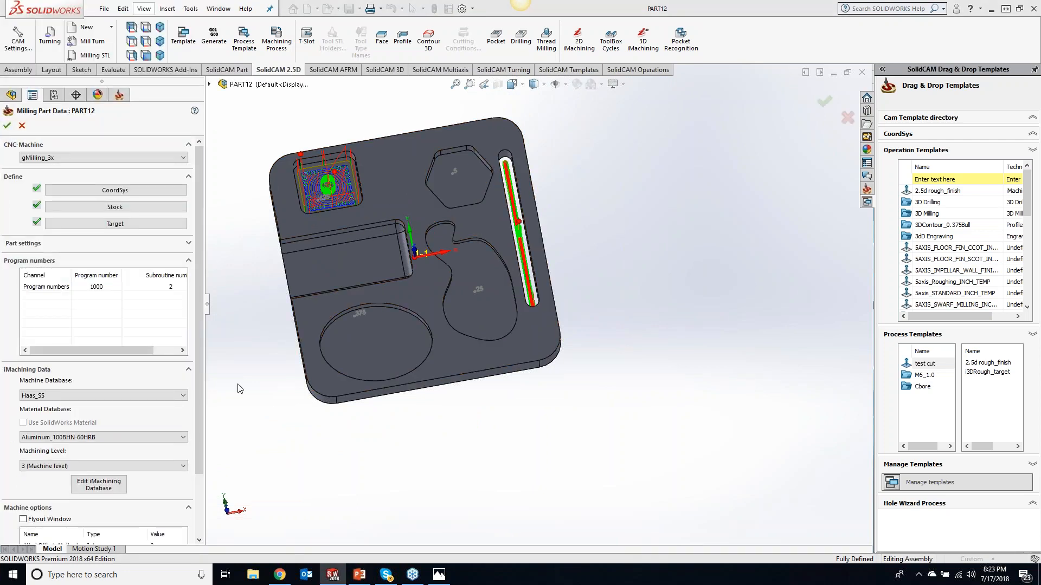
{"action": "scroll", "coordinate": [183, 504], "scroll_direction": "down", "scroll_amount": 2}
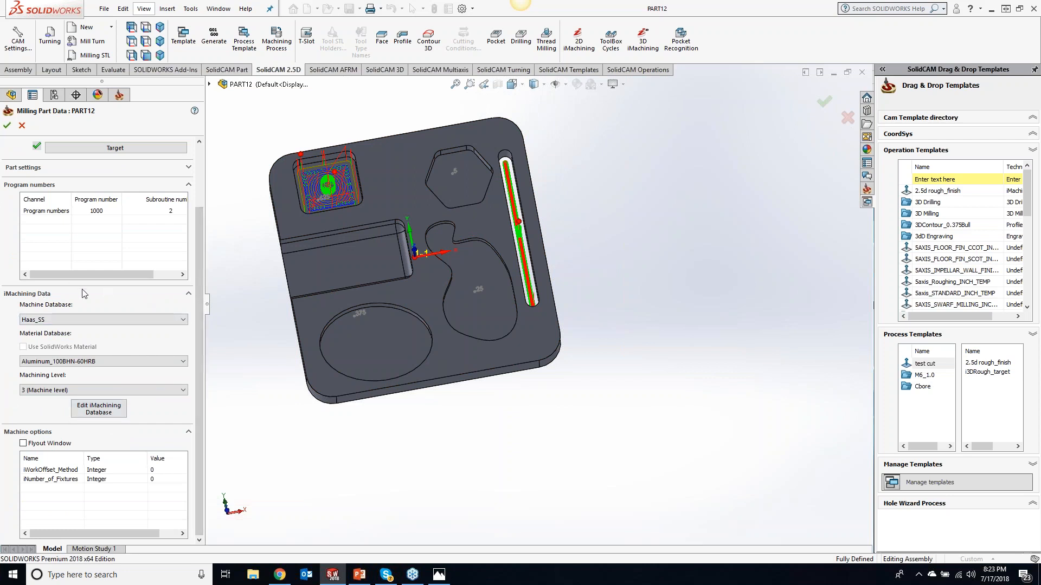
{"action": "left_click", "coordinate": [99, 409]}
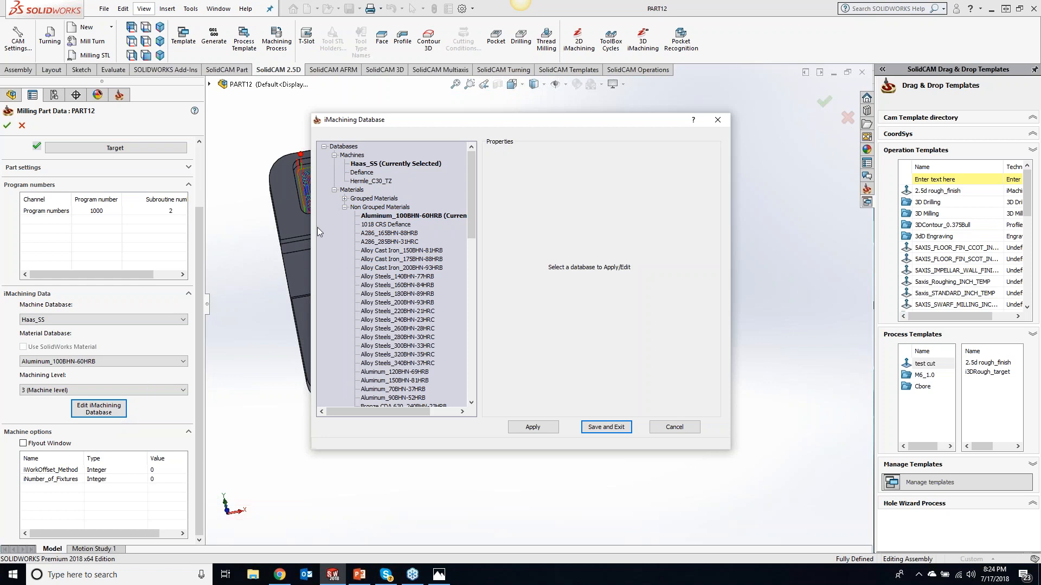
Examine the grouped and non-grouped material lists in the iMachining database.
{"action": "left_click", "coordinate": [343, 207]}
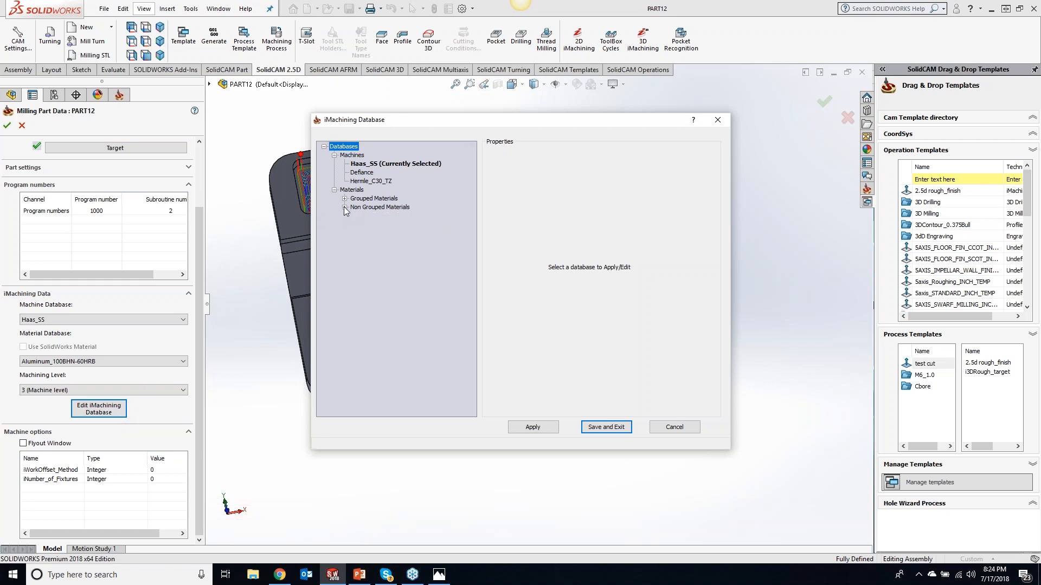
{"action": "left_click", "coordinate": [345, 198]}
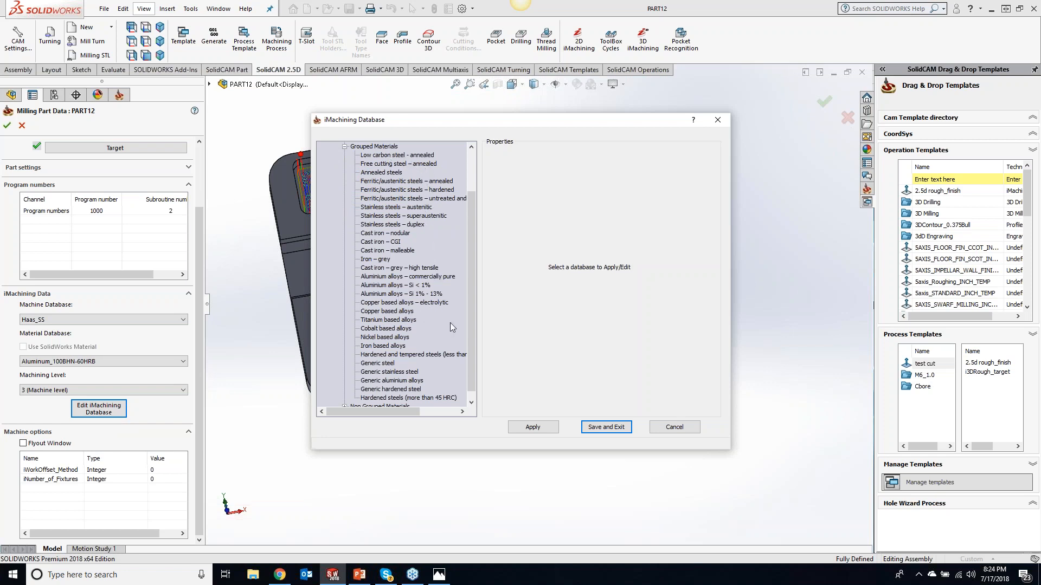
{"action": "left_click_drag", "start_coordinate": [468, 310], "coordinate": [469, 344]}
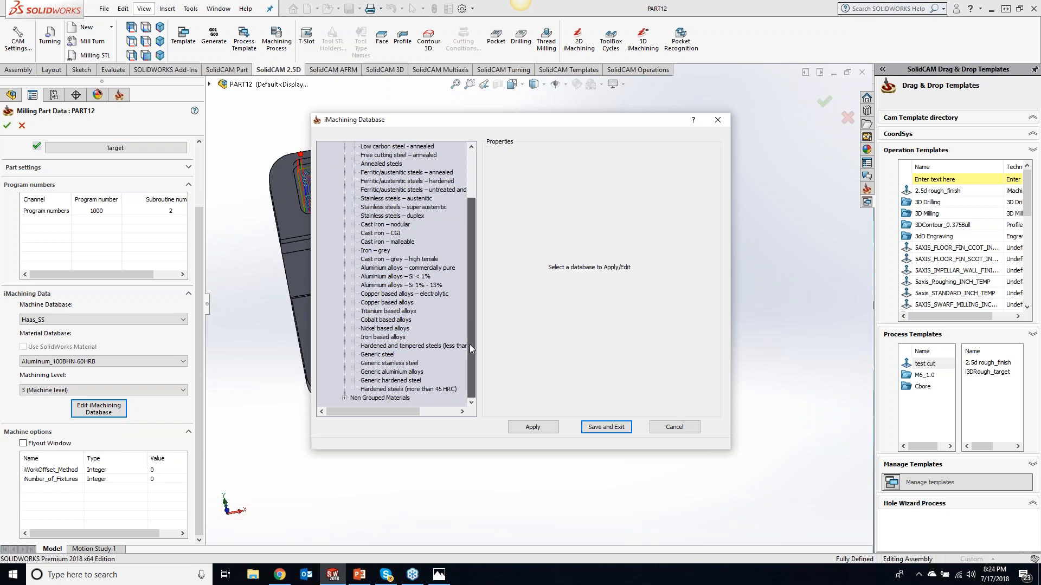
{"action": "left_click", "coordinate": [344, 399]}
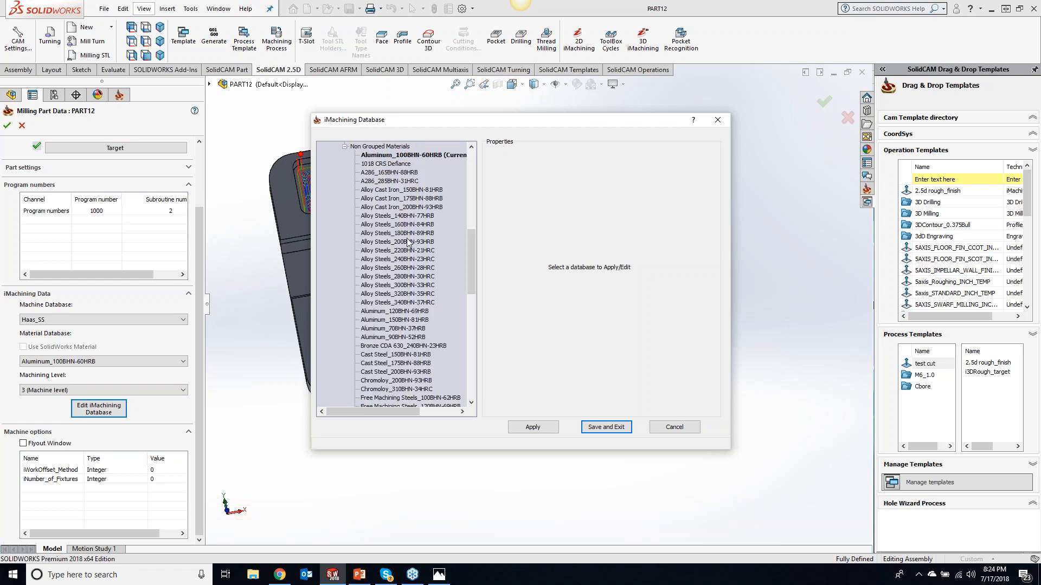
{"action": "scroll", "coordinate": [403, 248], "scroll_direction": "down", "scroll_amount": 1}
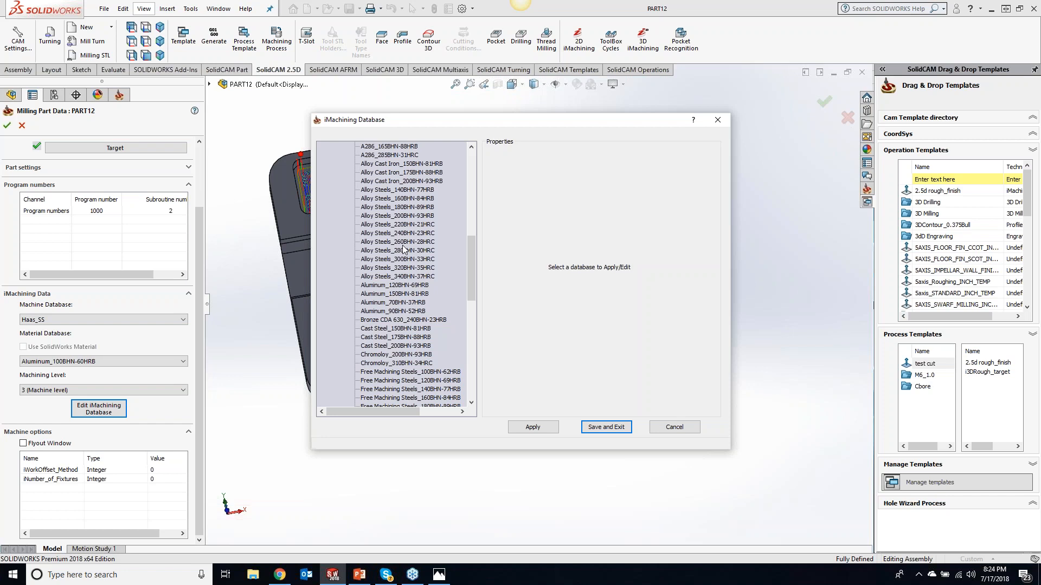
{"action": "left_click_drag", "start_coordinate": [469, 265], "coordinate": [478, 184]}
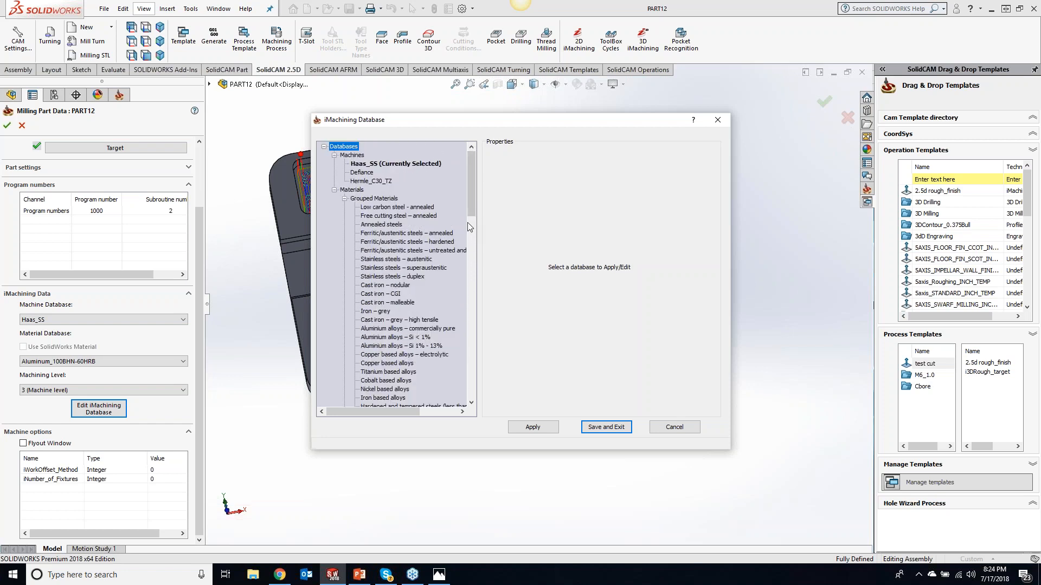
Examine the management options for the Hermle_C30_TZ machine and the non-grouped materials, and review the full material list.
{"action": "right_click", "coordinate": [364, 182]}
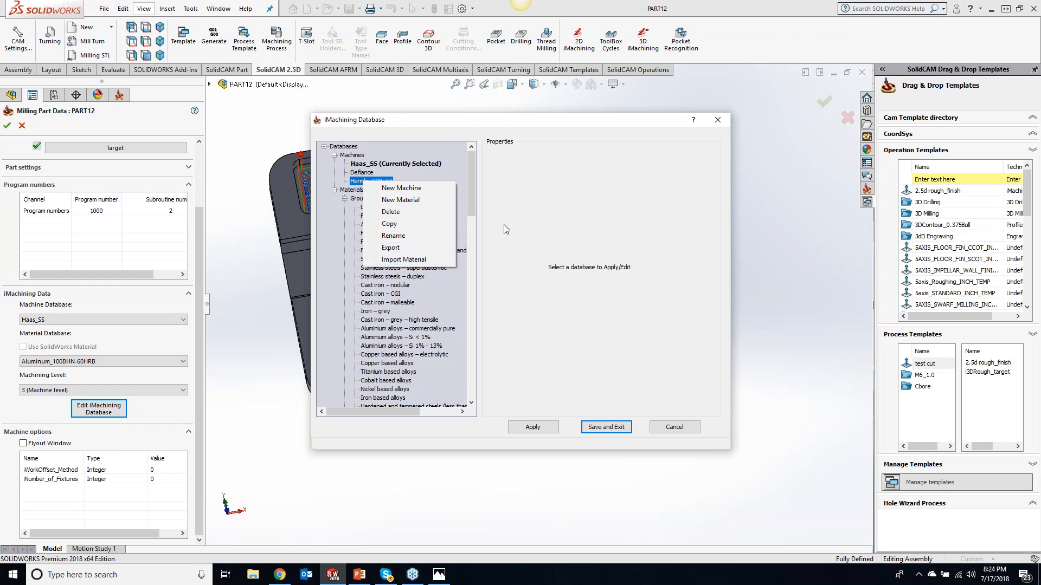
{"action": "left_click", "coordinate": [479, 194]}
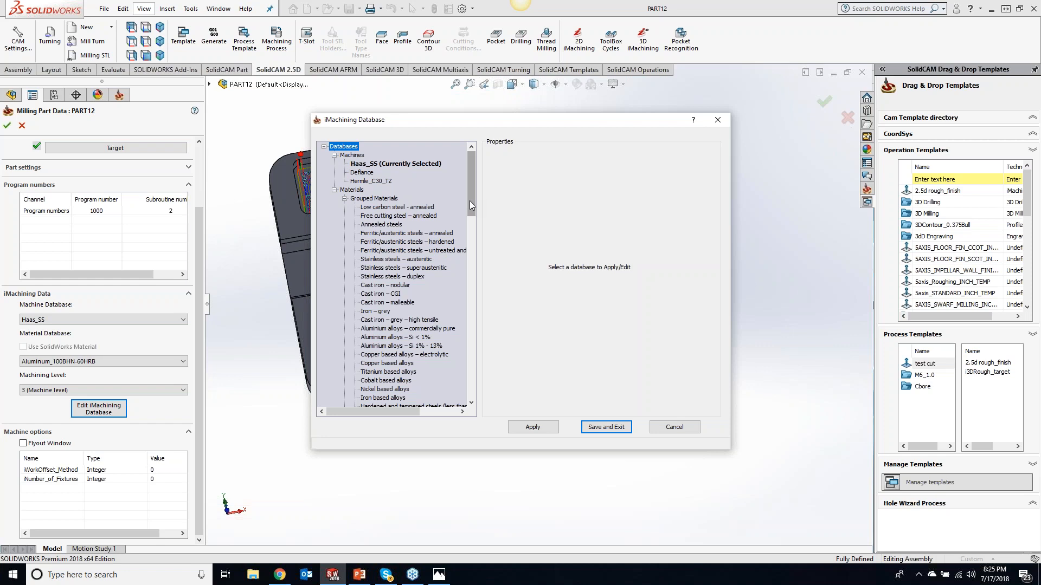
{"action": "left_click_drag", "start_coordinate": [470, 201], "coordinate": [470, 213]}
{"action": "left_click_drag", "start_coordinate": [470, 207], "coordinate": [474, 235]}
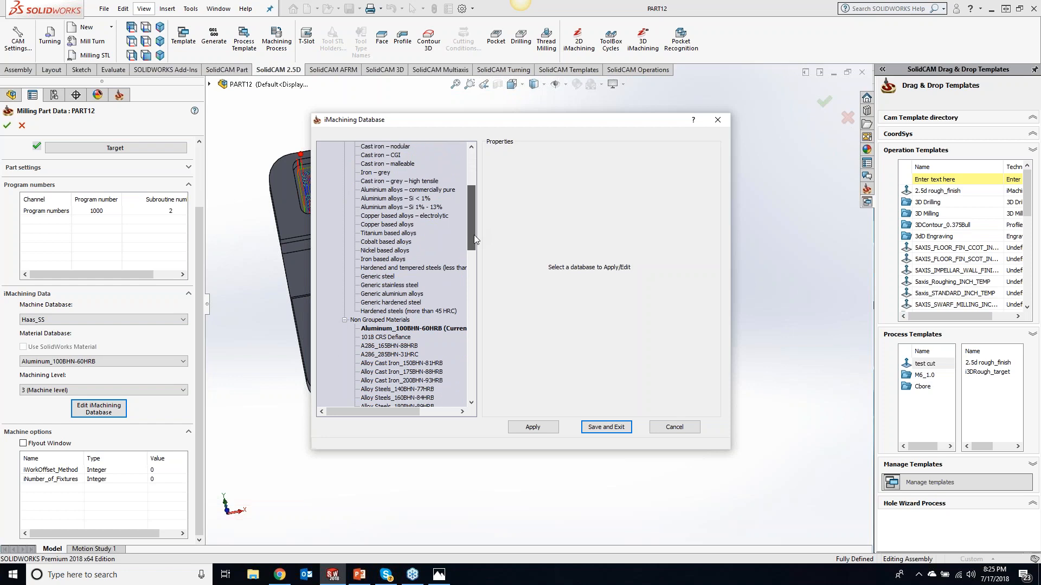
{"action": "right_click", "coordinate": [385, 321]}
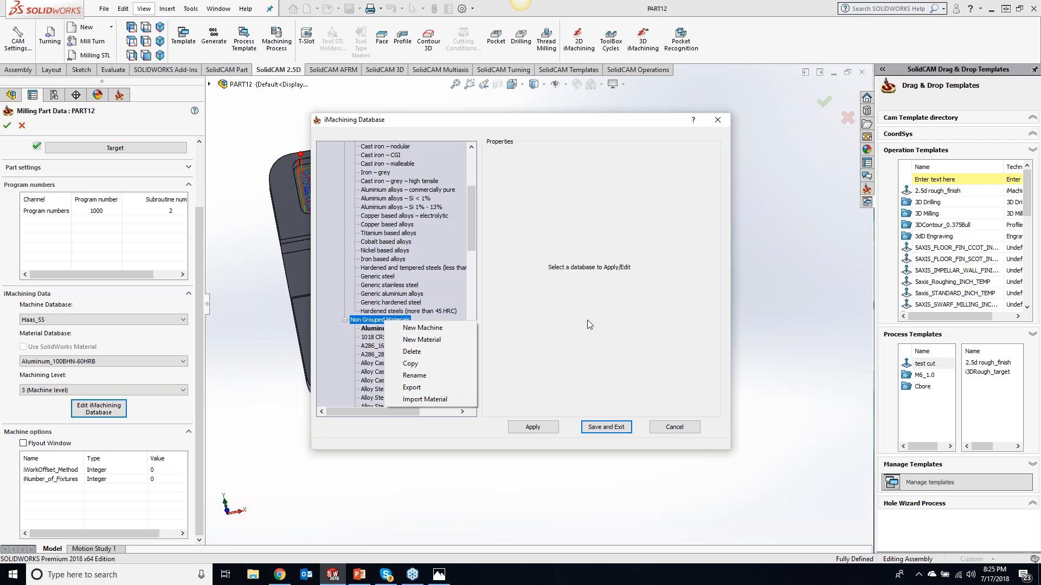
{"action": "left_click", "coordinate": [476, 255]}
{"action": "left_click_drag", "start_coordinate": [470, 238], "coordinate": [454, 383]}
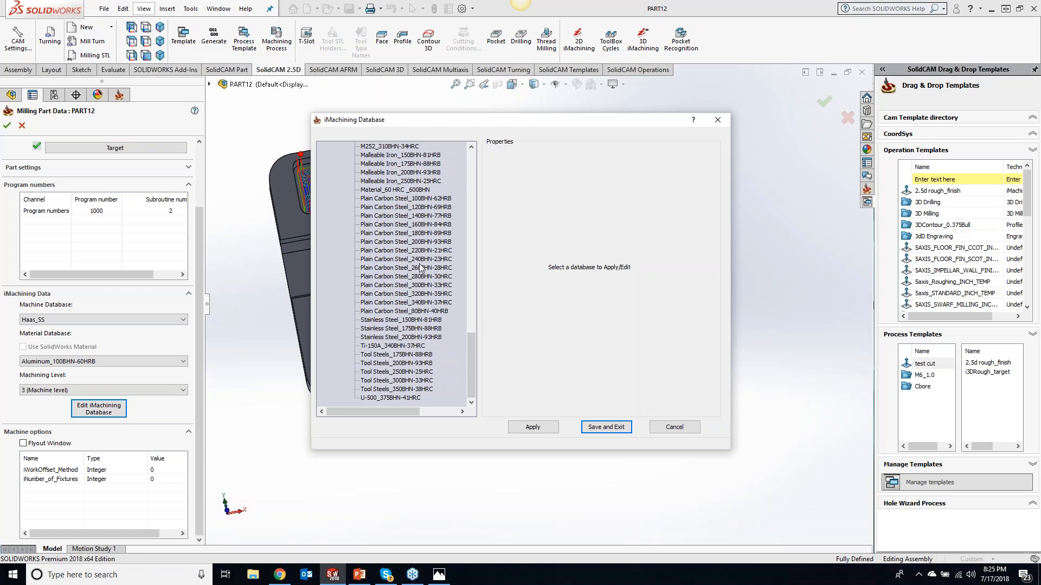
{"action": "left_click_drag", "start_coordinate": [468, 347], "coordinate": [457, 220]}
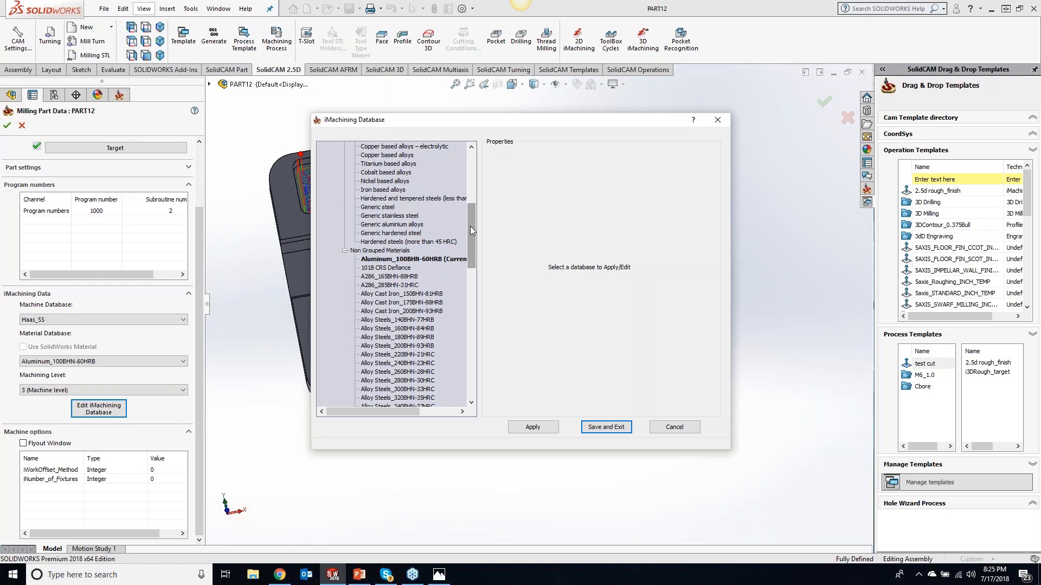
{"action": "left_click_drag", "start_coordinate": [471, 226], "coordinate": [470, 205]}
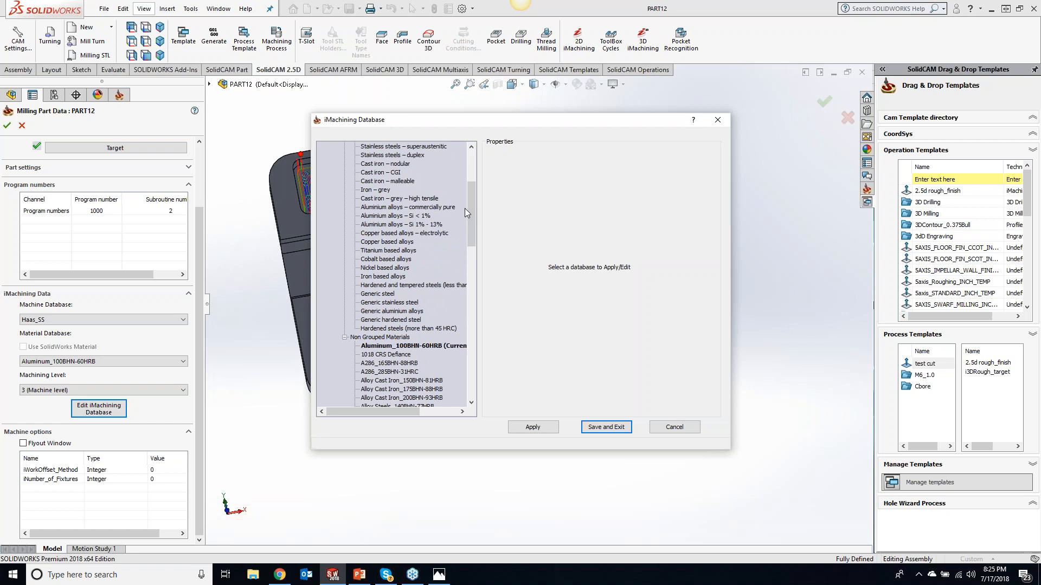
{"action": "scroll", "coordinate": [474, 201], "scroll_direction": "up", "scroll_amount": 5}
Add a new machine to the iMachining database and set its maximum spindle speed to 10 RPM.
{"action": "right_click", "coordinate": [383, 183]}
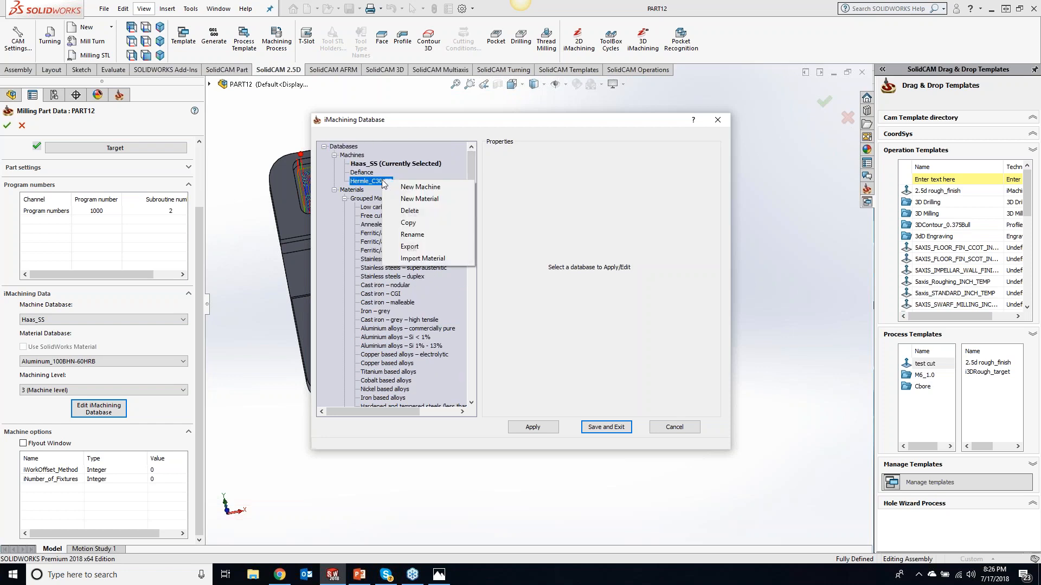
{"action": "left_click", "coordinate": [392, 181]}
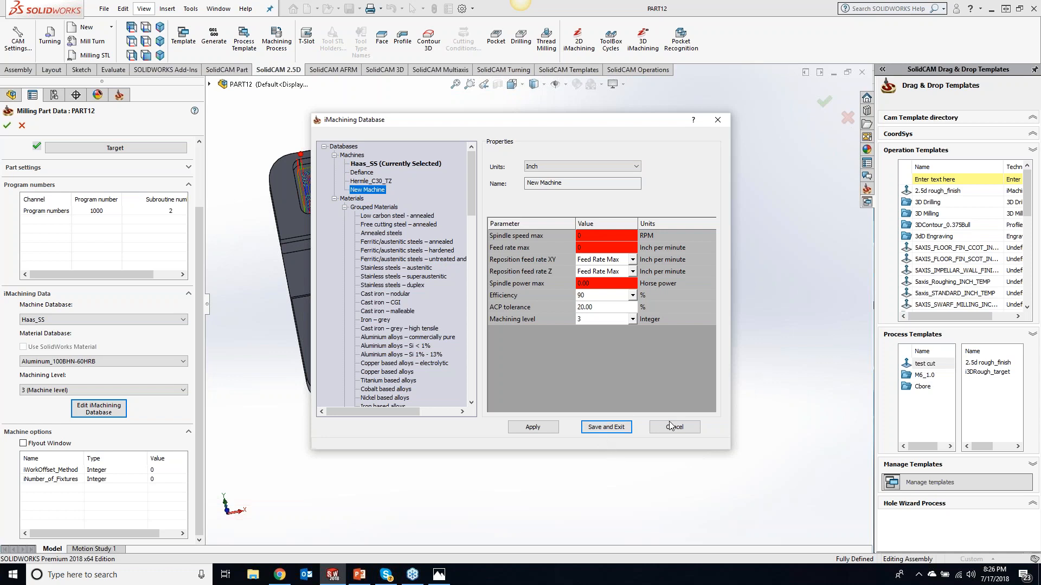
{"action": "left_click", "coordinate": [588, 235]}
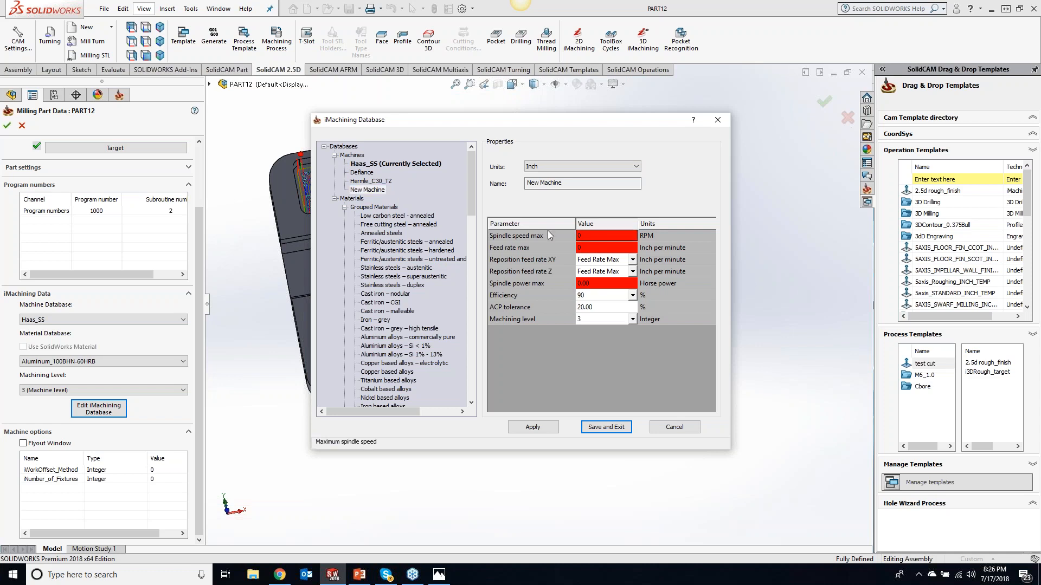
{"action": "type", "text": "10"}
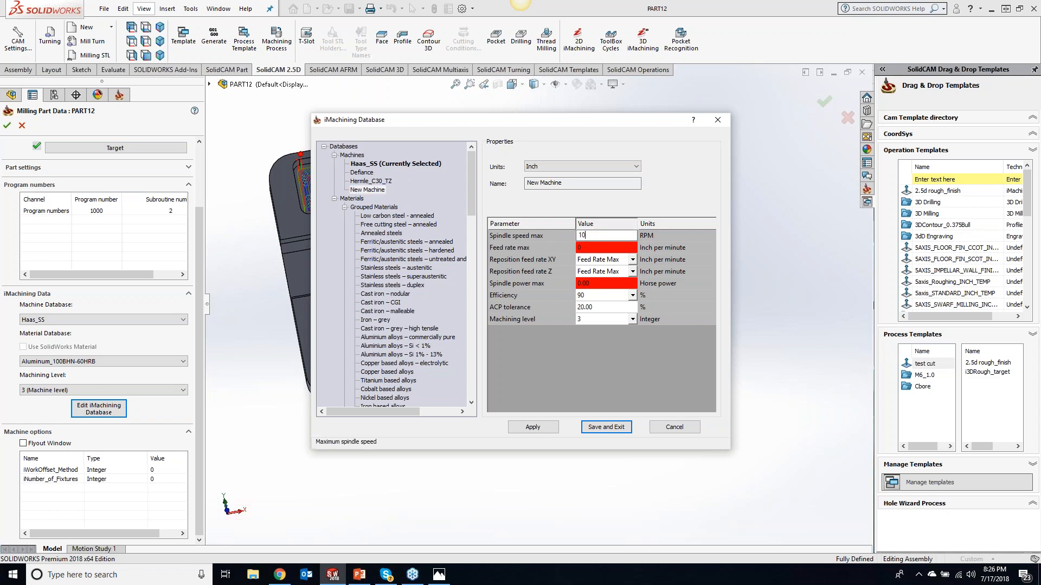
Set the new machine's maximum feed rate to 10 inches per minute and maximum spindle power to 10 horsepower, and apply the values.
{"action": "left_click", "coordinate": [587, 248]}
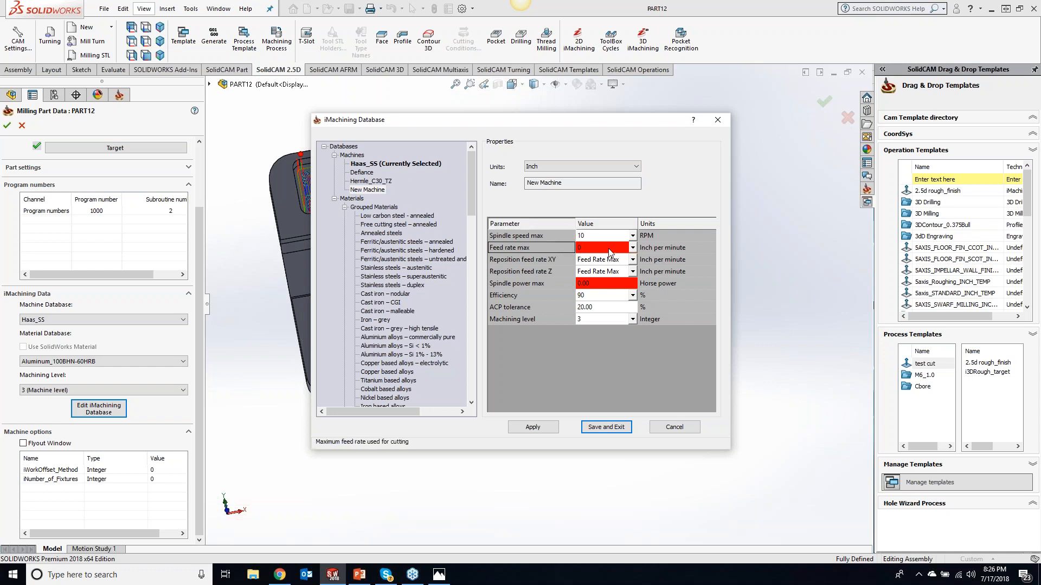
{"action": "left_click", "coordinate": [587, 249]}
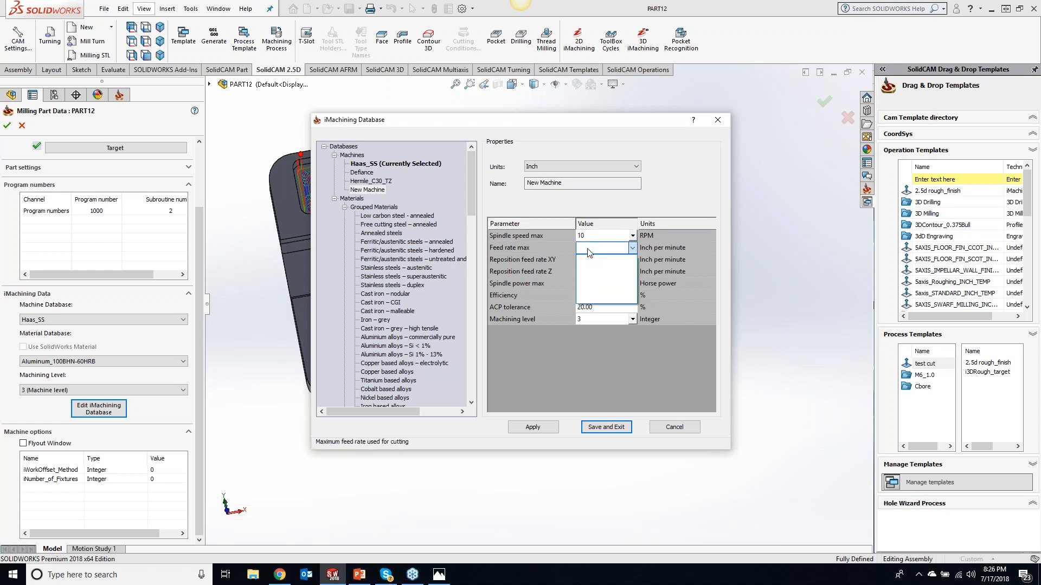
{"action": "type", "text": "10"}
{"action": "left_click", "coordinate": [603, 282]}
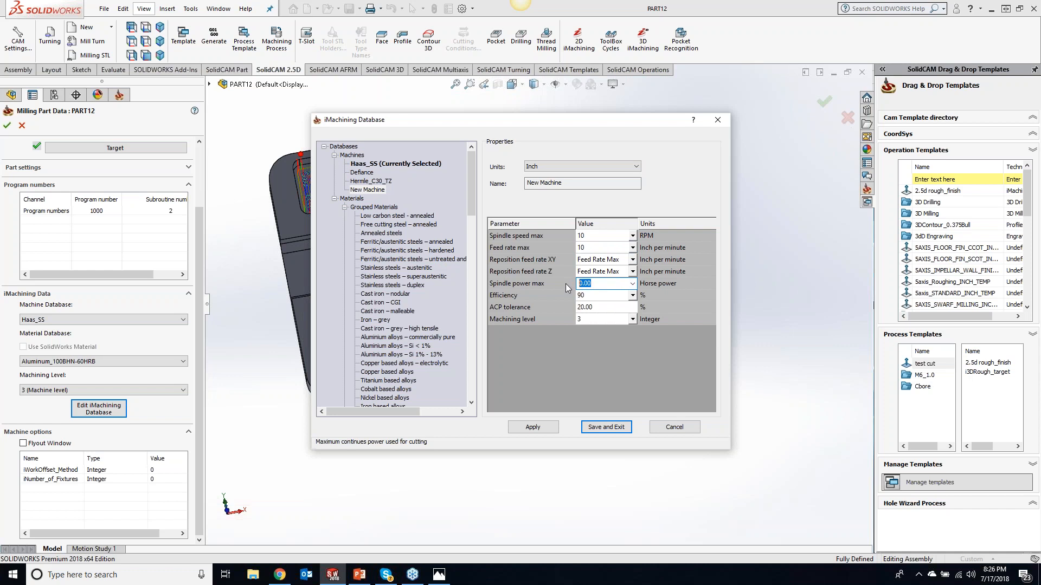
{"action": "type", "text": "10"}
{"action": "key", "text": "Tab"}
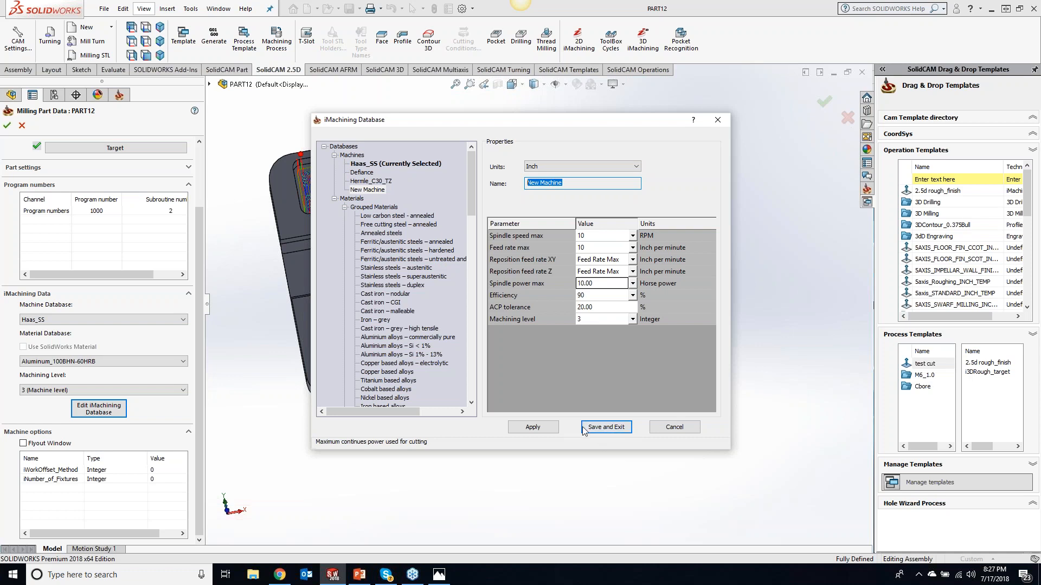
{"action": "left_click", "coordinate": [549, 429]}
{"action": "left_click", "coordinate": [550, 306]}
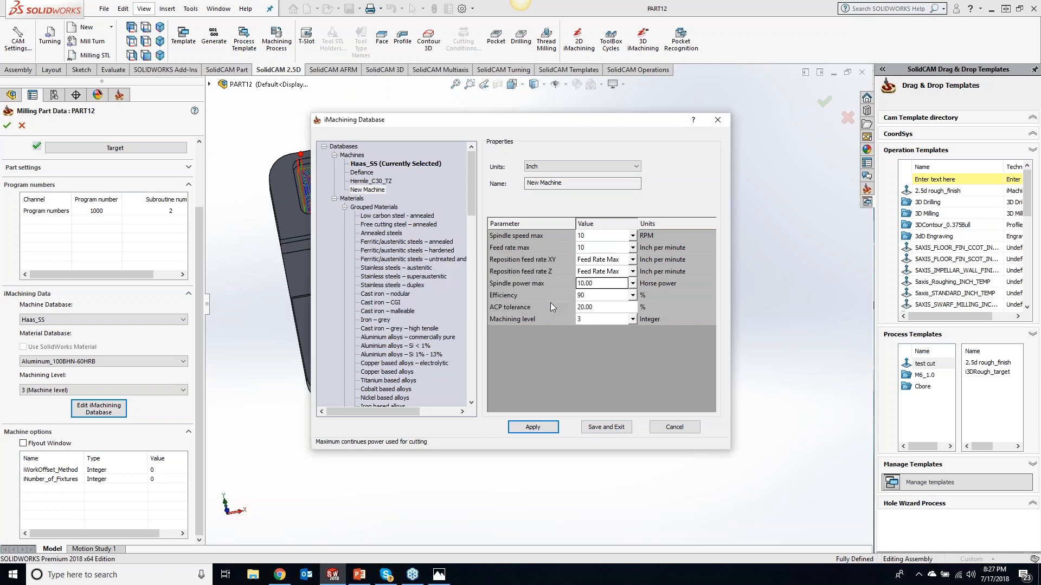
Rename the new machine in the iMachining database as "KevCAM test machine".
{"action": "right_click", "coordinate": [367, 190]}
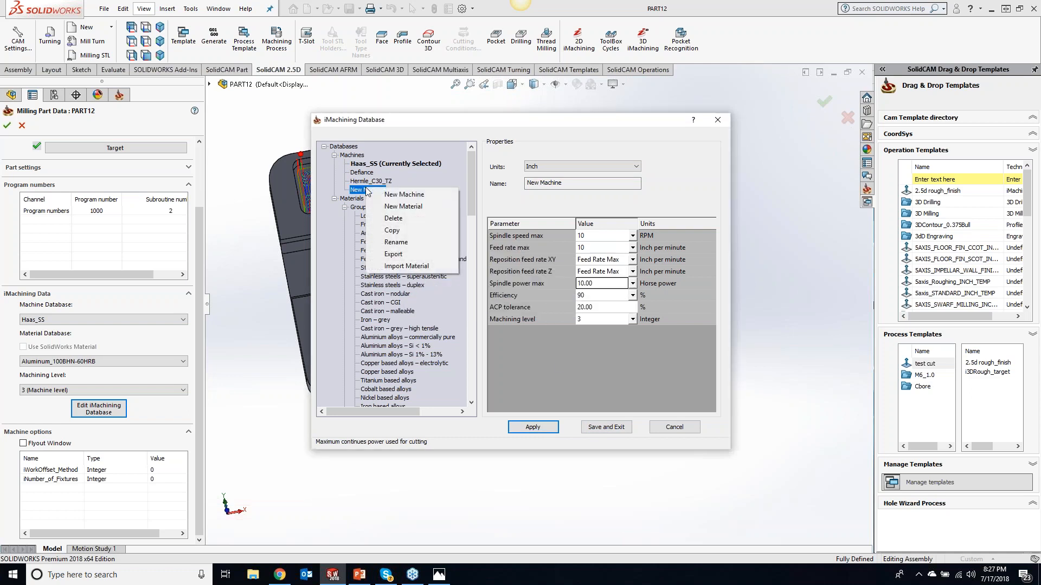
{"action": "left_click", "coordinate": [396, 241]}
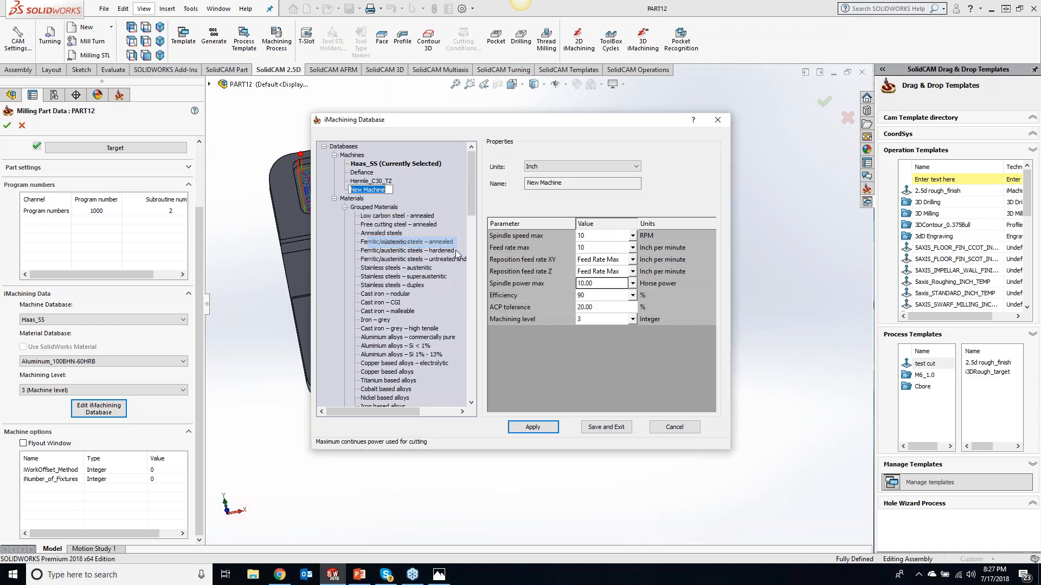
{"action": "type", "text": "Ke"}
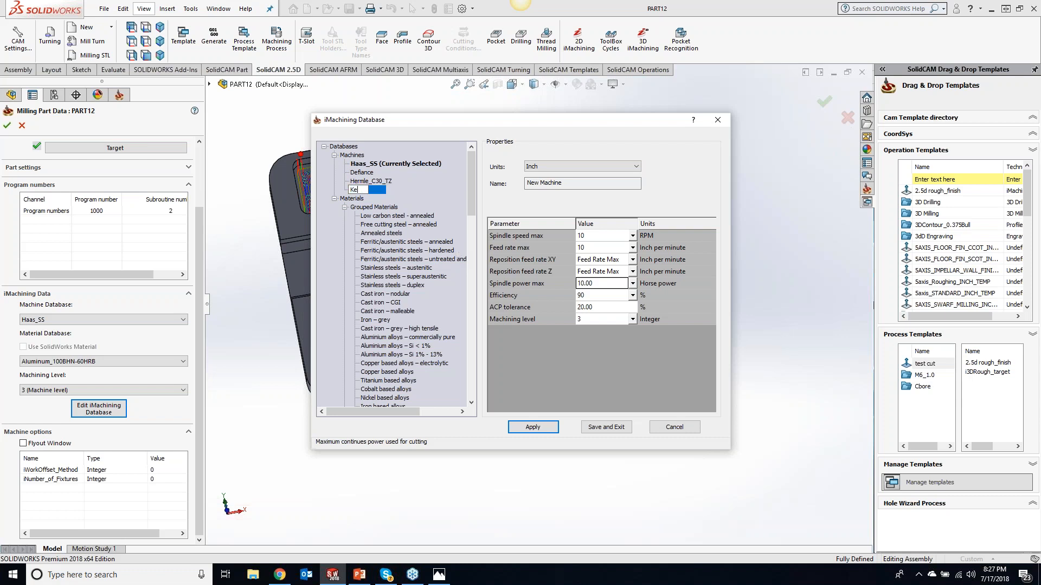
{"action": "type", "text": "vCAM test machine"}
{"action": "left_click", "coordinate": [457, 190]}
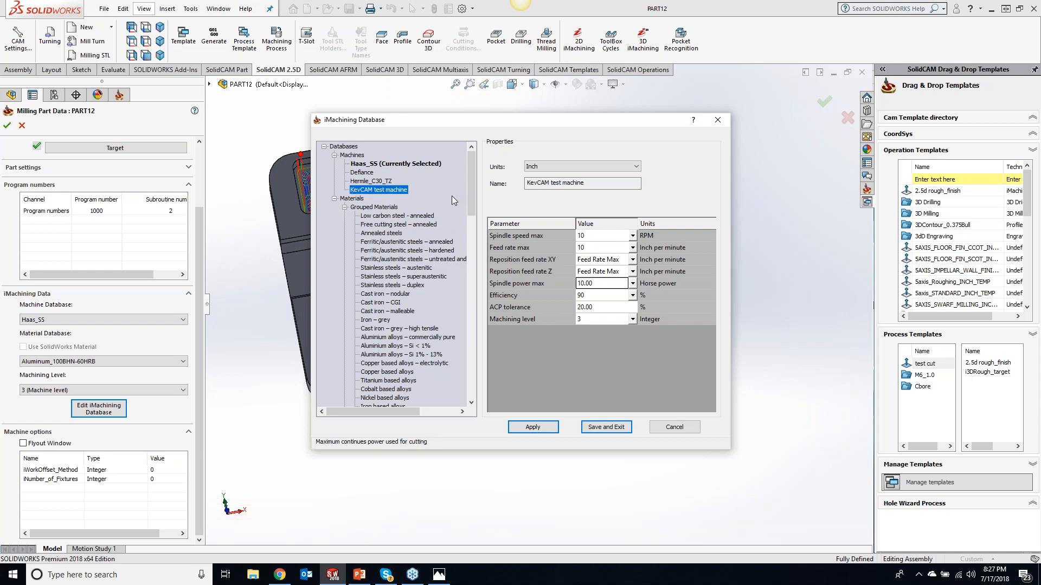
{"action": "left_click_drag", "start_coordinate": [585, 183], "coordinate": [522, 178]}
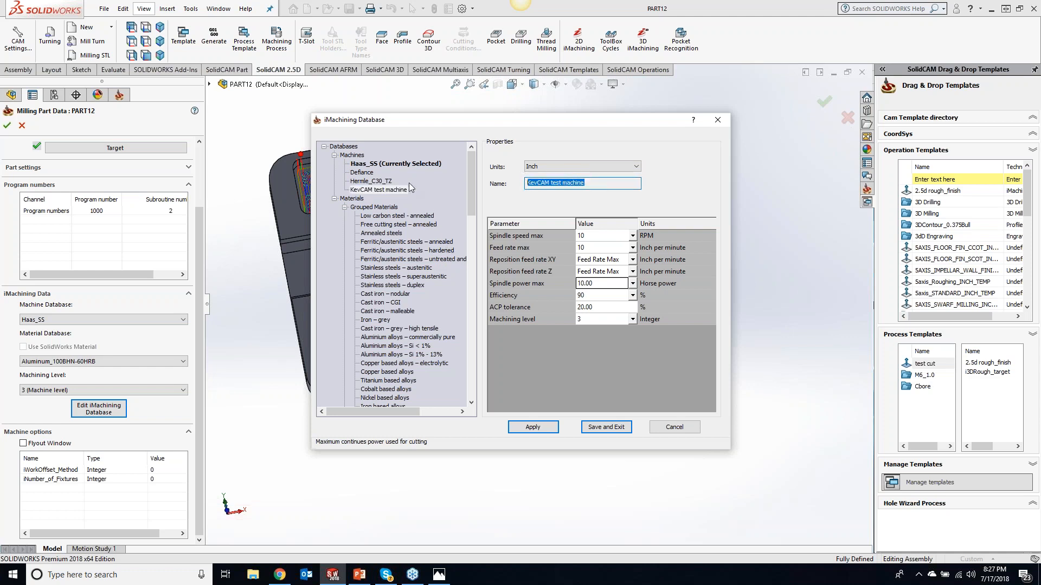
Examine the management options for the grouped material Low carbon steel - annealed, and close the iMachining database.
{"action": "right_click", "coordinate": [384, 217]}
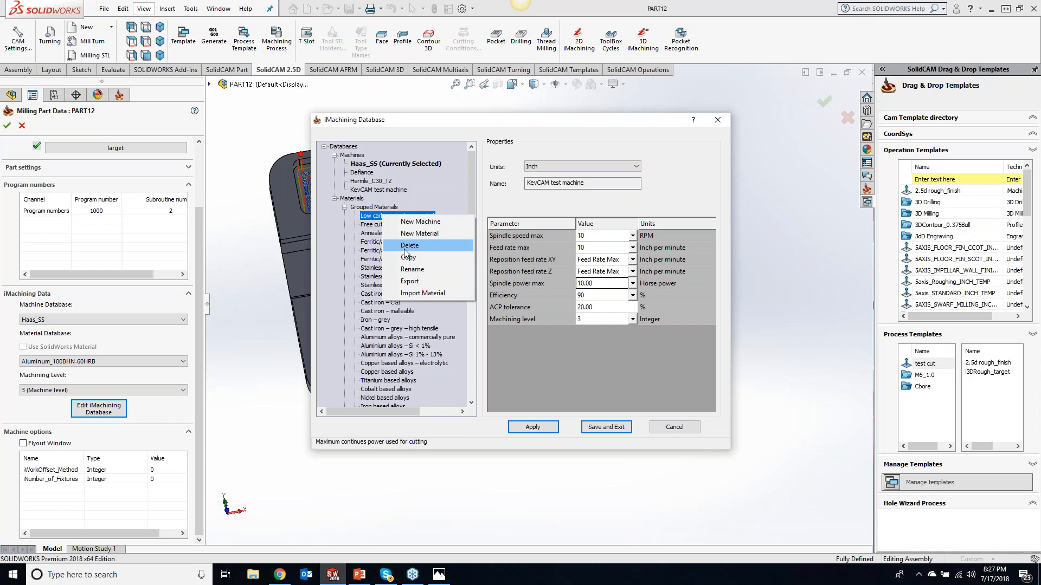
{"action": "left_click", "coordinate": [684, 458]}
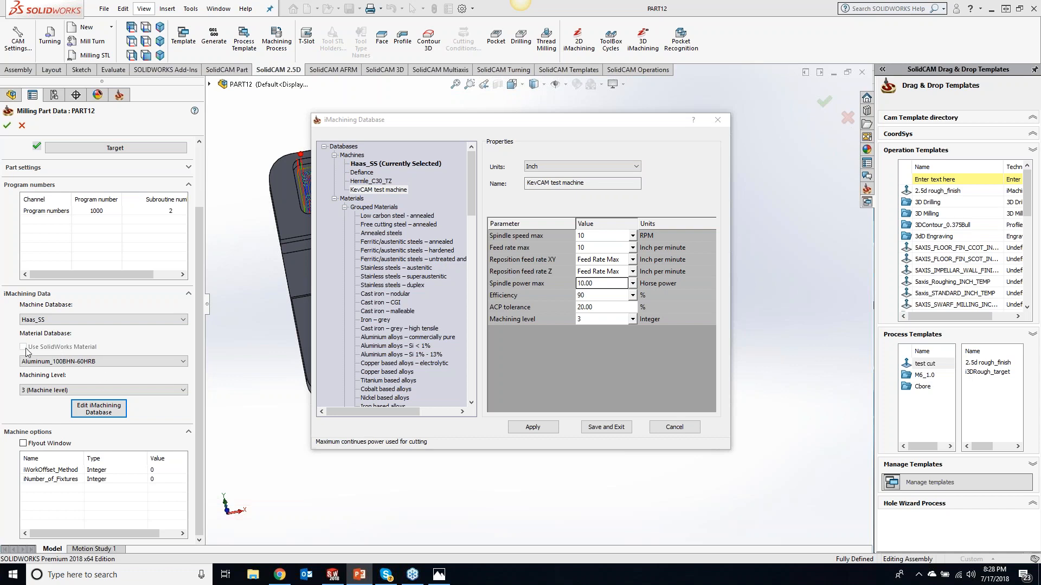
{"action": "left_click", "coordinate": [656, 429]}
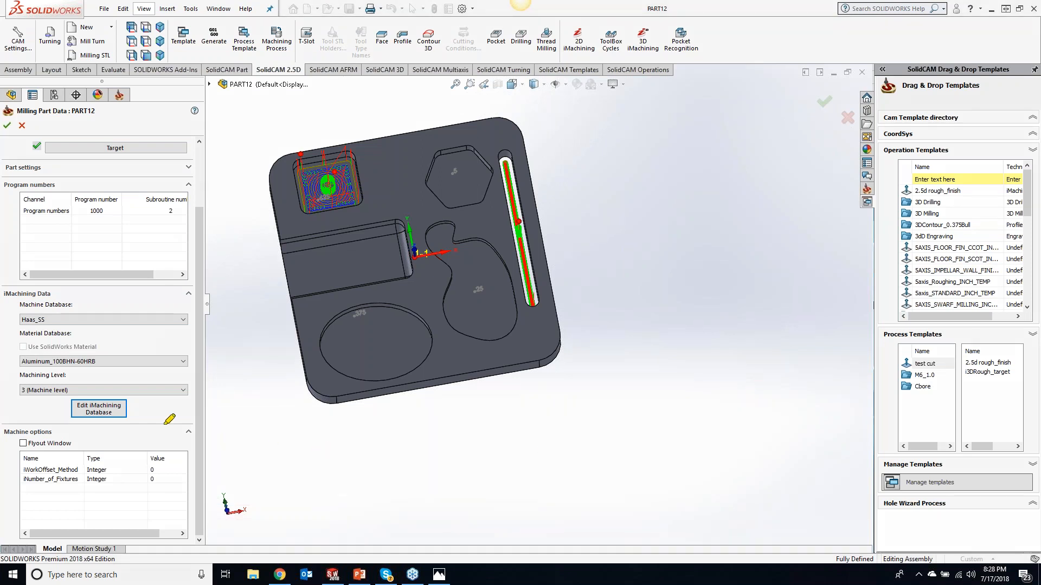
{"action": "mouse_move", "coordinate": [97, 332]}
{"action": "left_mouse_down"}
{"action": "mouse_move", "coordinate": [7, 339]}
{"action": "mouse_move", "coordinate": [96, 351]}
{"action": "mouse_move", "coordinate": [84, 326]}
{"action": "left_mouse_up"}
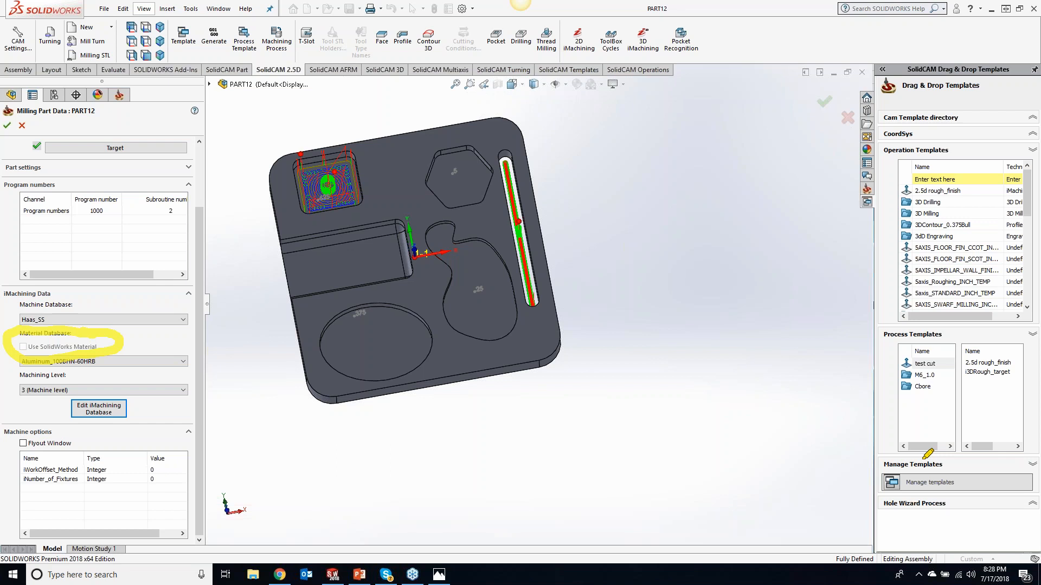
{"action": "key", "text": "Escape"}
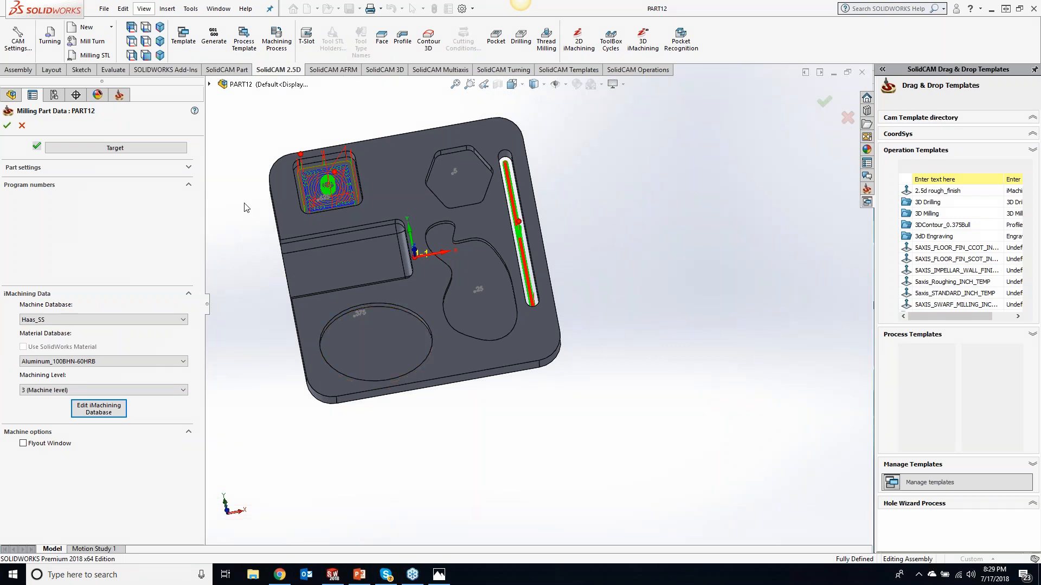
{"action": "left_click", "coordinate": [125, 148]}
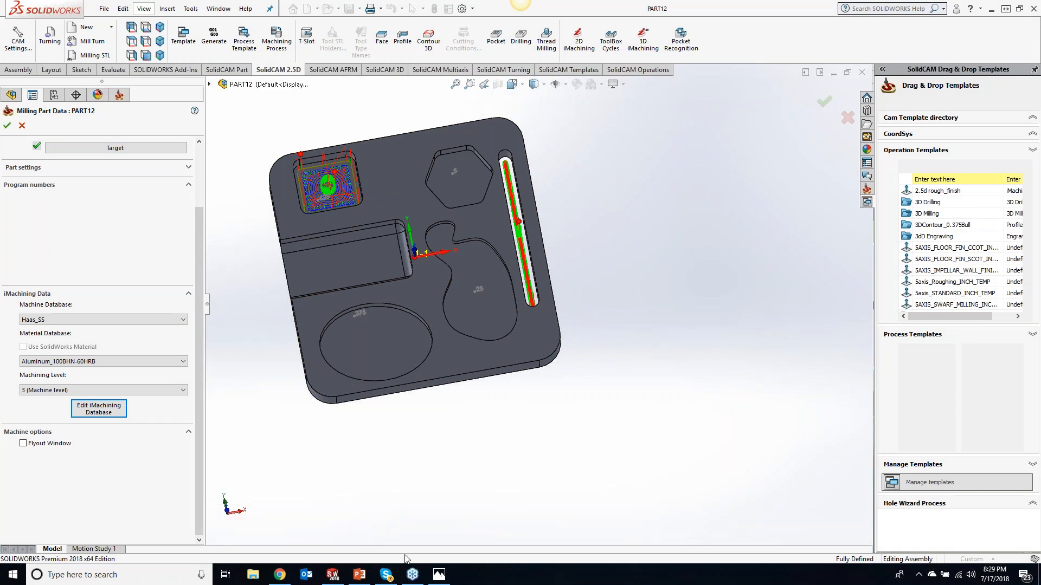
Reopen the iMachining database from the milling part data and add another new machine.
{"action": "left_click", "coordinate": [106, 416]}
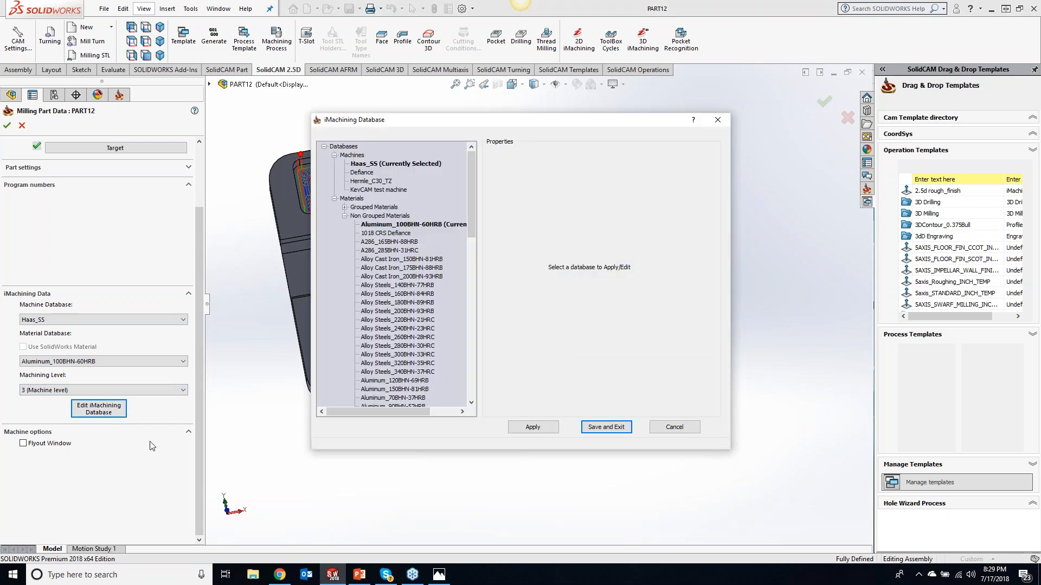
{"action": "right_click", "coordinate": [379, 190]}
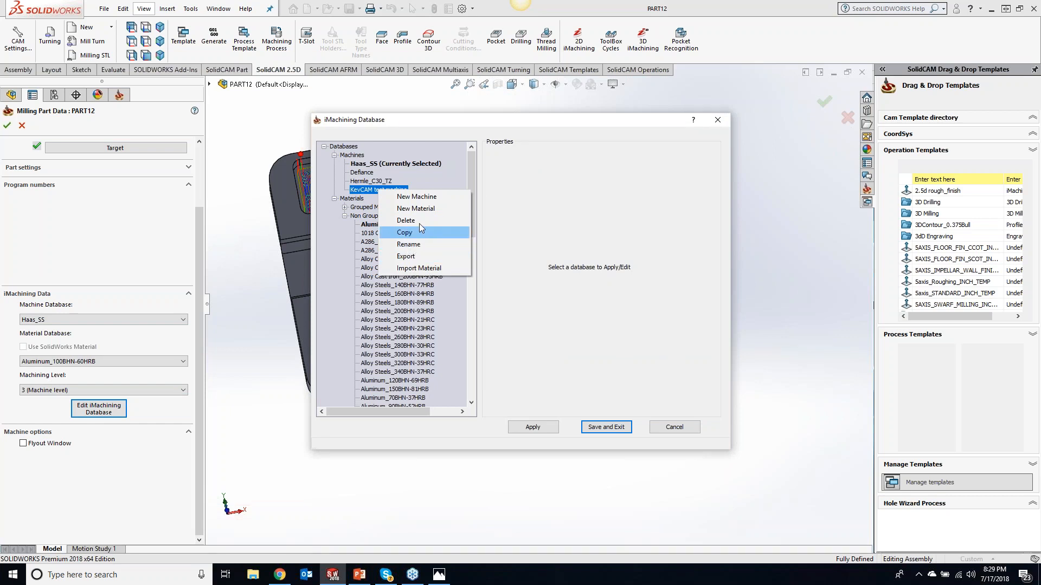
{"action": "left_click", "coordinate": [420, 197]}
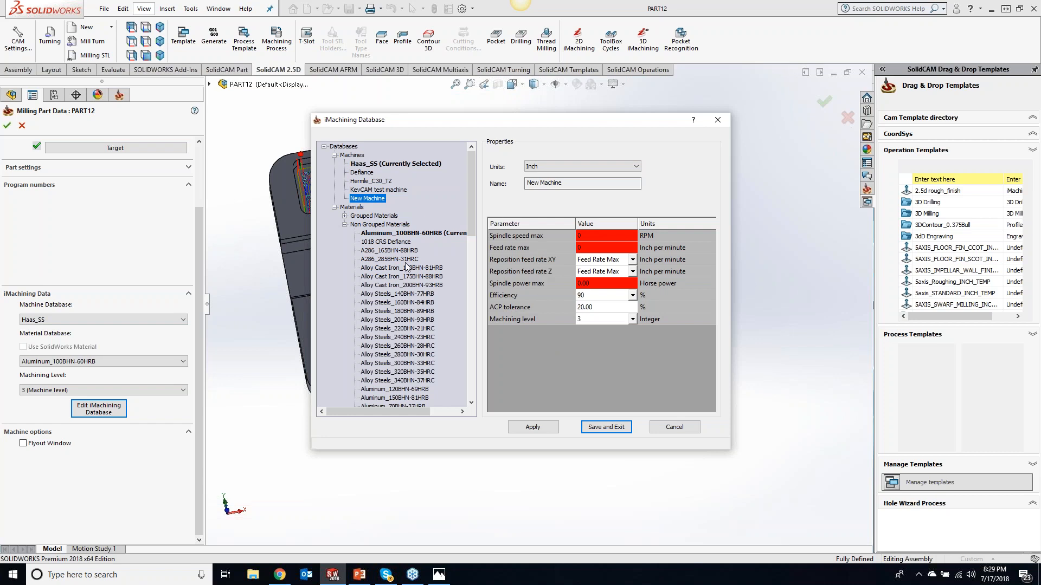
Examine the parameters of the KevCAM test machine, including its maximum spindle power setting.
{"action": "left_click", "coordinate": [383, 189]}
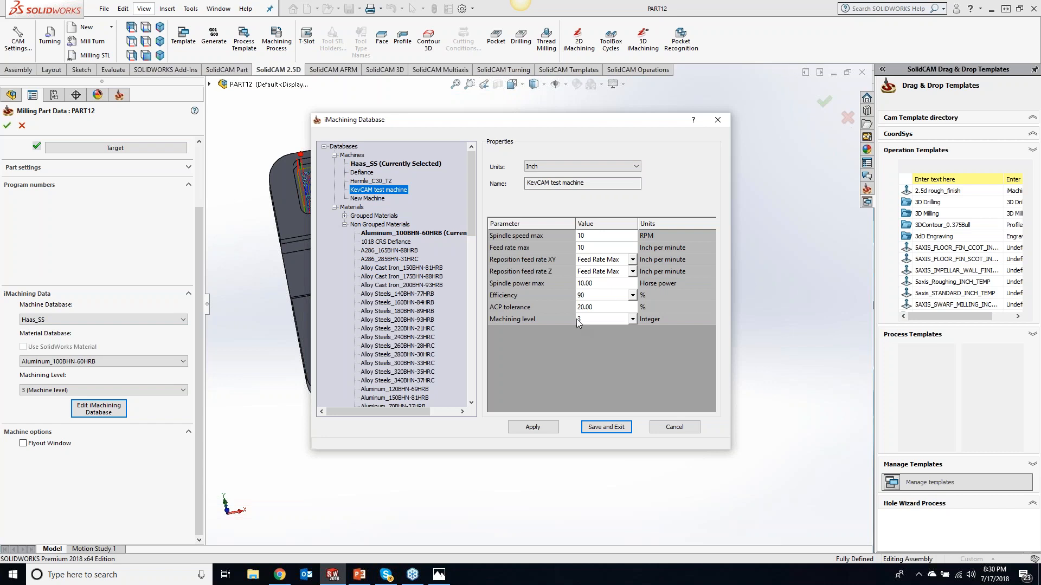
{"action": "left_click", "coordinate": [610, 285]}
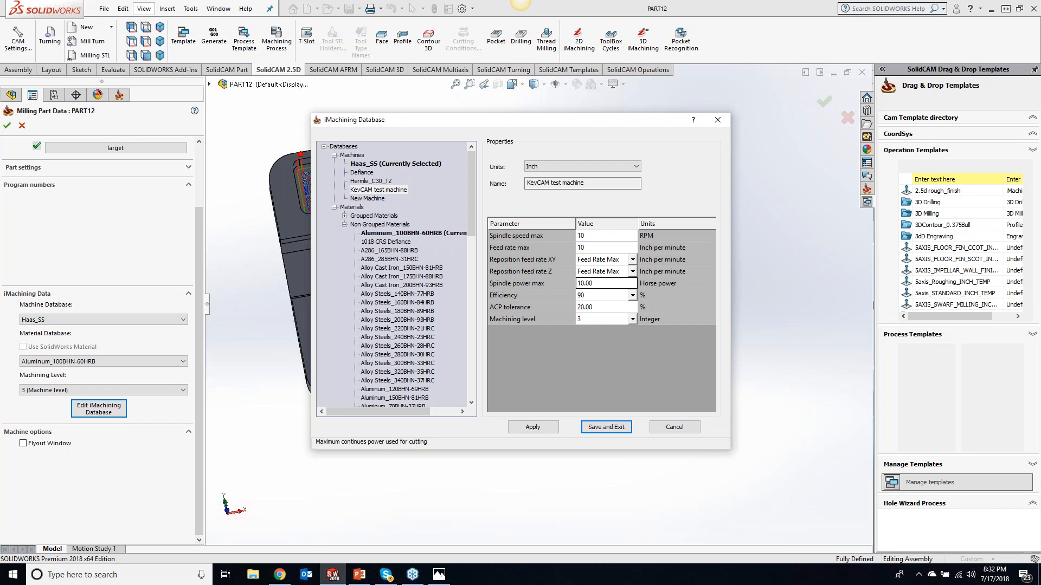
{"action": "mouse_move", "coordinate": [412, 581]}
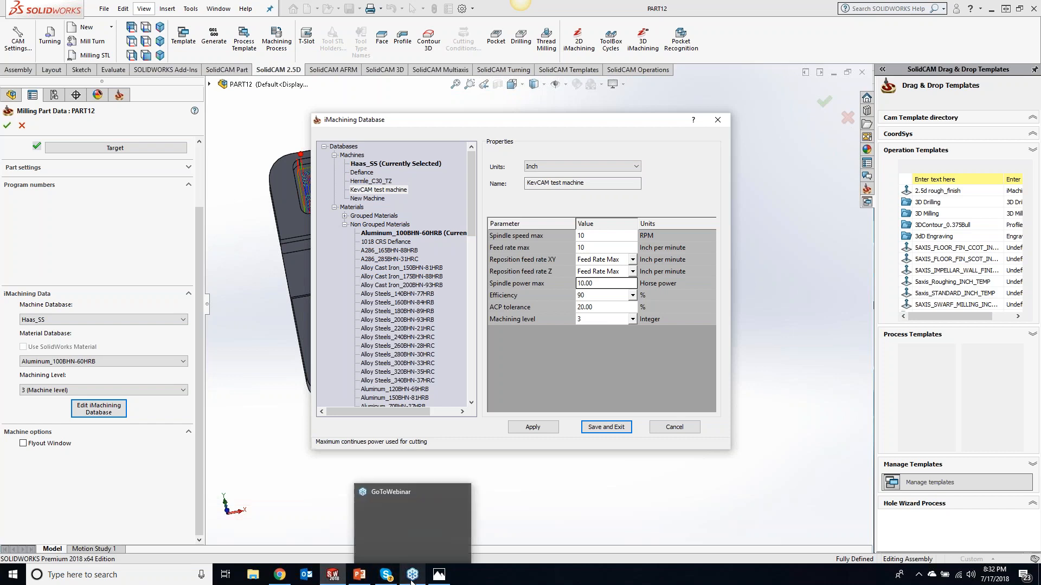